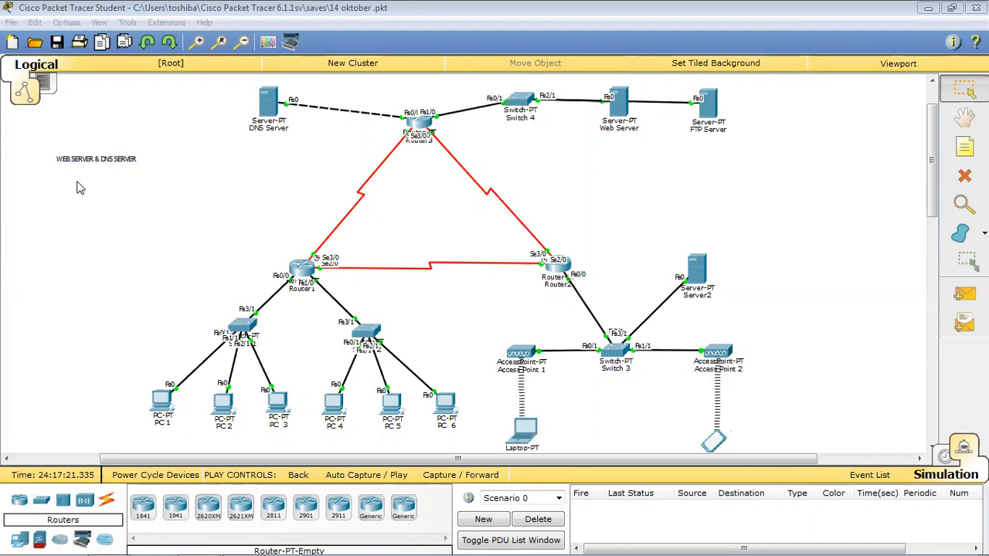
Edit the WEB SERVER & DNS SERVER note on the canvas and look over the topology.
{"action": "left_click", "coordinate": [85, 156]}
{"action": "double_click", "coordinate": [96, 159]}
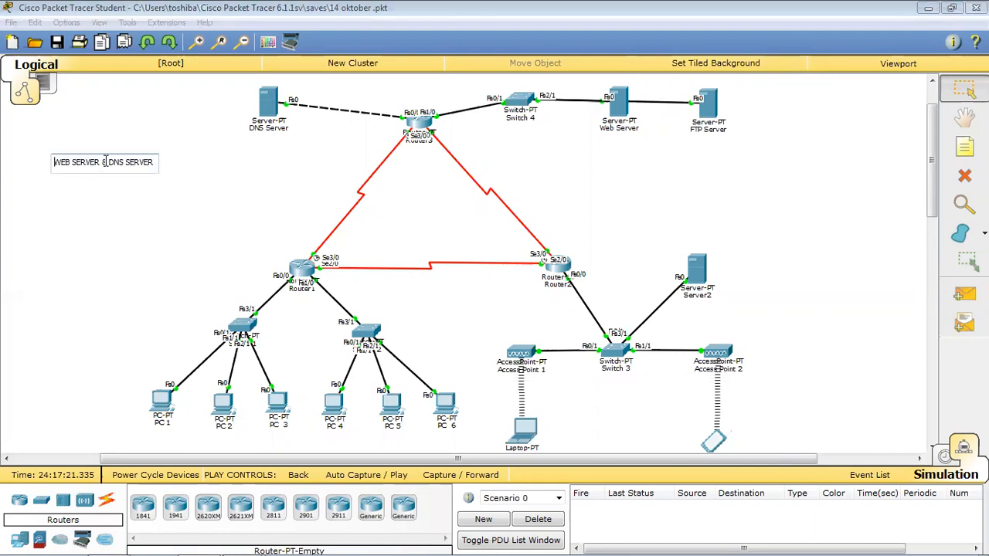
{"action": "left_click", "coordinate": [177, 178]}
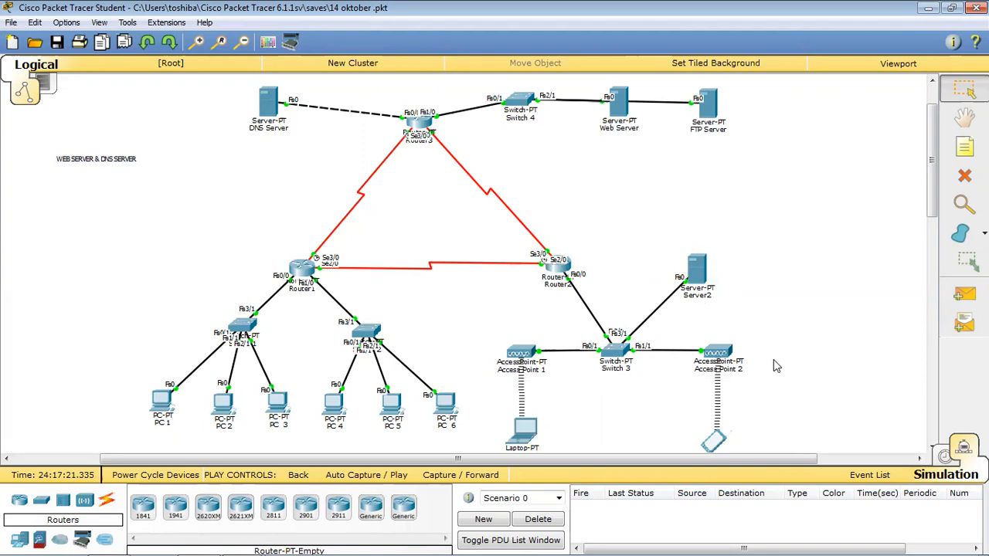
{"action": "scroll", "coordinate": [798, 304], "scroll_direction": "down", "scroll_amount": 2}
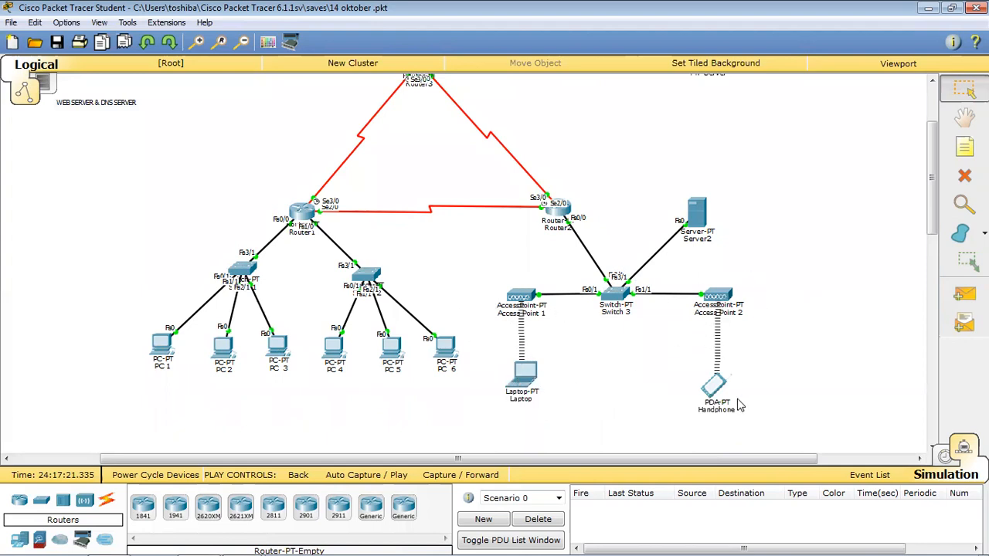
{"action": "scroll", "coordinate": [743, 348], "scroll_direction": "up", "scroll_amount": 3}
{"action": "scroll", "coordinate": [743, 349], "scroll_direction": "down", "scroll_amount": 3}
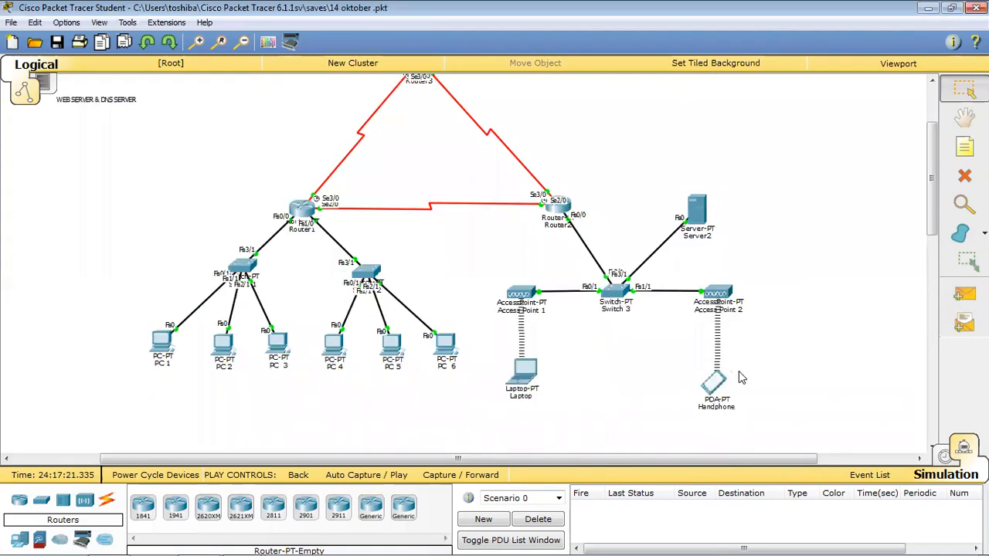
{"action": "scroll", "coordinate": [519, 251], "scroll_direction": "up", "scroll_amount": 3}
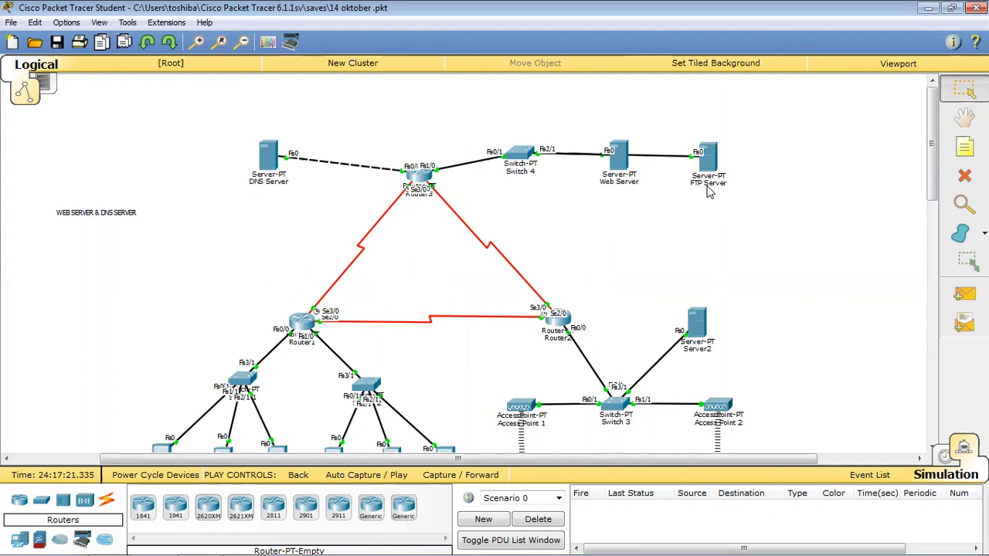
{"action": "scroll", "coordinate": [464, 214], "scroll_direction": "down", "scroll_amount": 3}
{"action": "scroll", "coordinate": [464, 214], "scroll_direction": "up", "scroll_amount": 3}
{"action": "scroll", "coordinate": [433, 204], "scroll_direction": "down", "scroll_amount": 3}
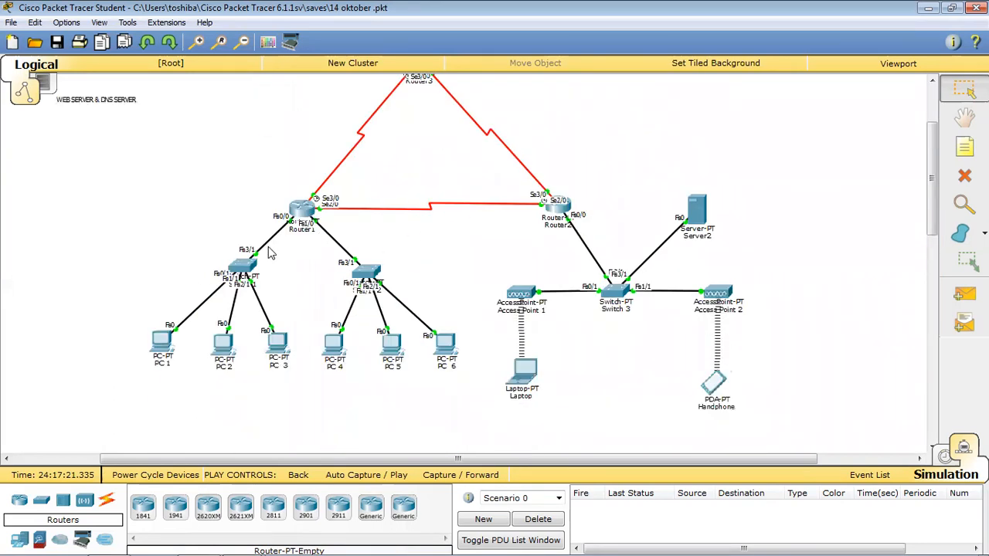
{"action": "scroll", "coordinate": [329, 221], "scroll_direction": "down", "scroll_amount": 2}
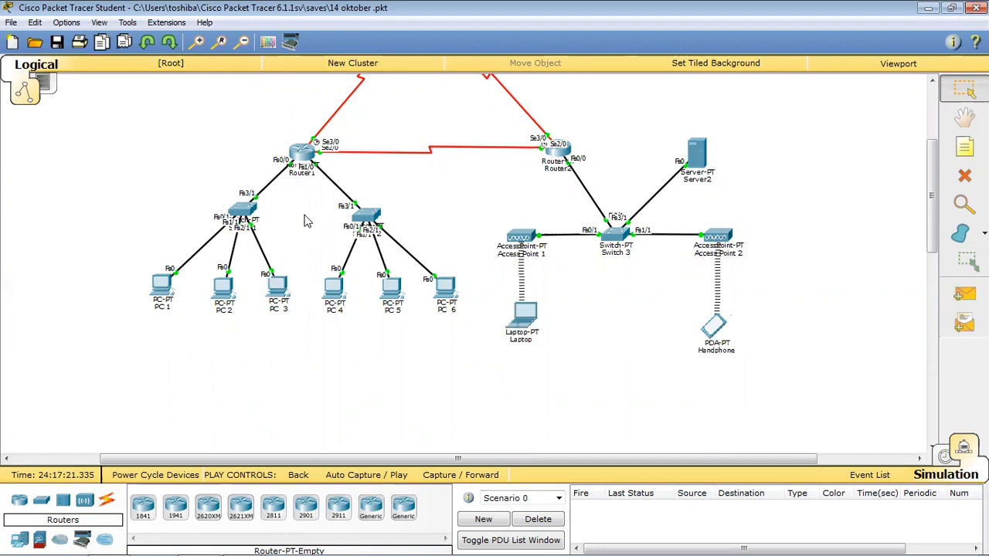
{"action": "scroll", "coordinate": [225, 291], "scroll_direction": "up", "scroll_amount": 2}
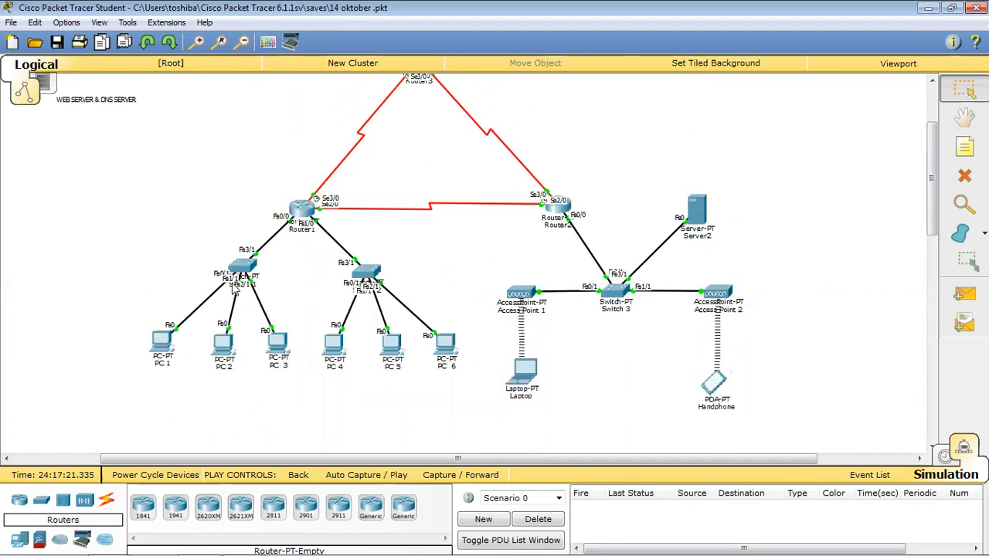
Check PC 1's IP address, subnet mask and default gateway in IP Configuration.
{"action": "left_click", "coordinate": [166, 345]}
{"action": "left_click", "coordinate": [324, 181]}
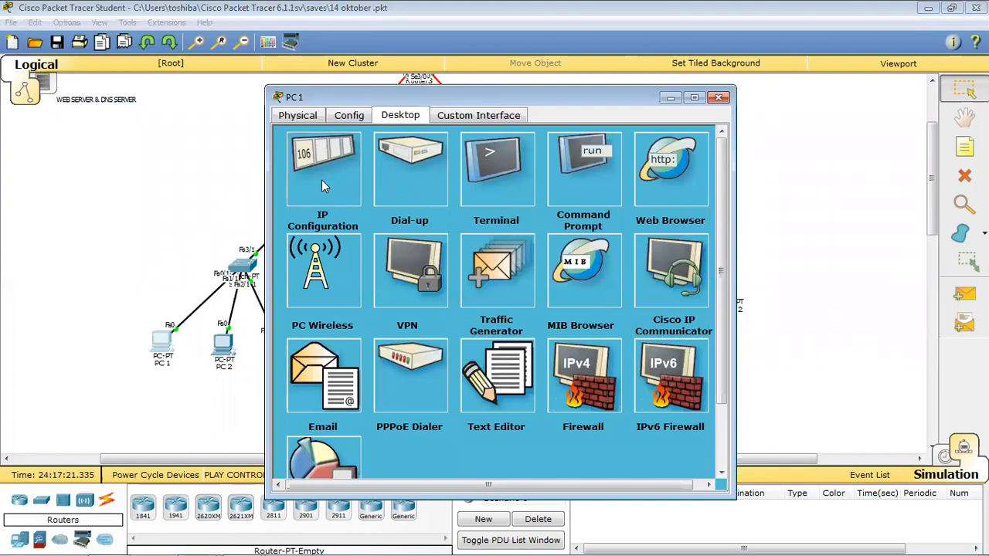
{"action": "left_click", "coordinate": [422, 198]}
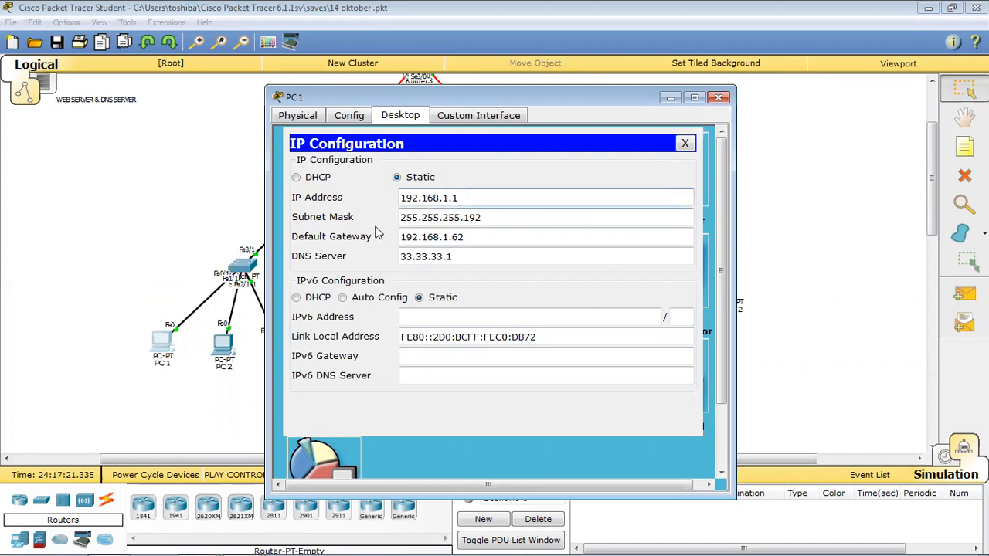
{"action": "left_click", "coordinate": [418, 219]}
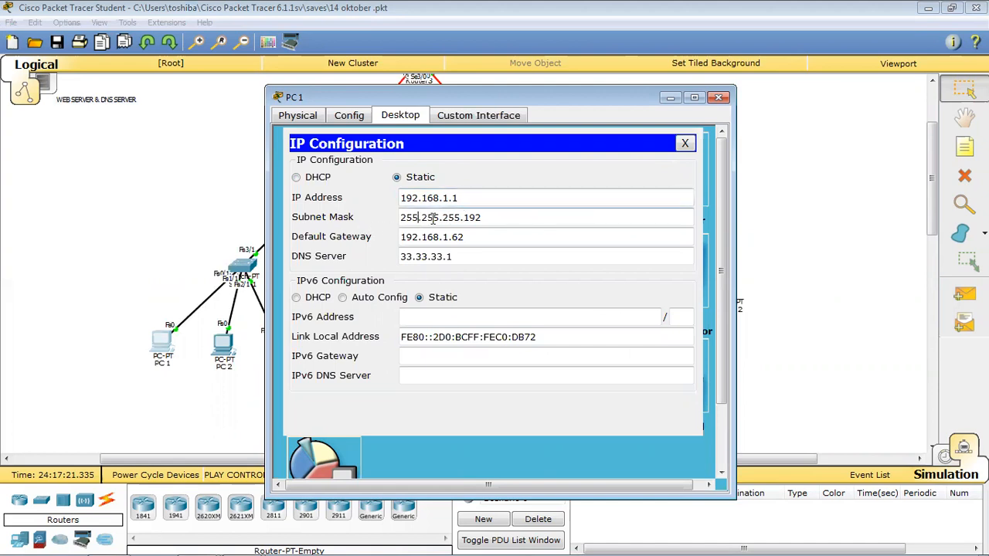
{"action": "left_click", "coordinate": [476, 218]}
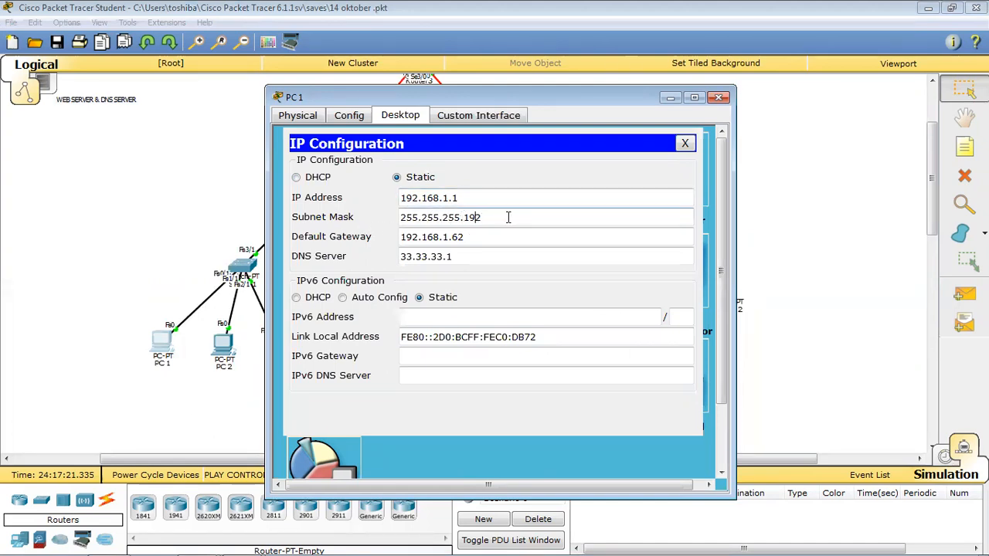
{"action": "left_click", "coordinate": [413, 237]}
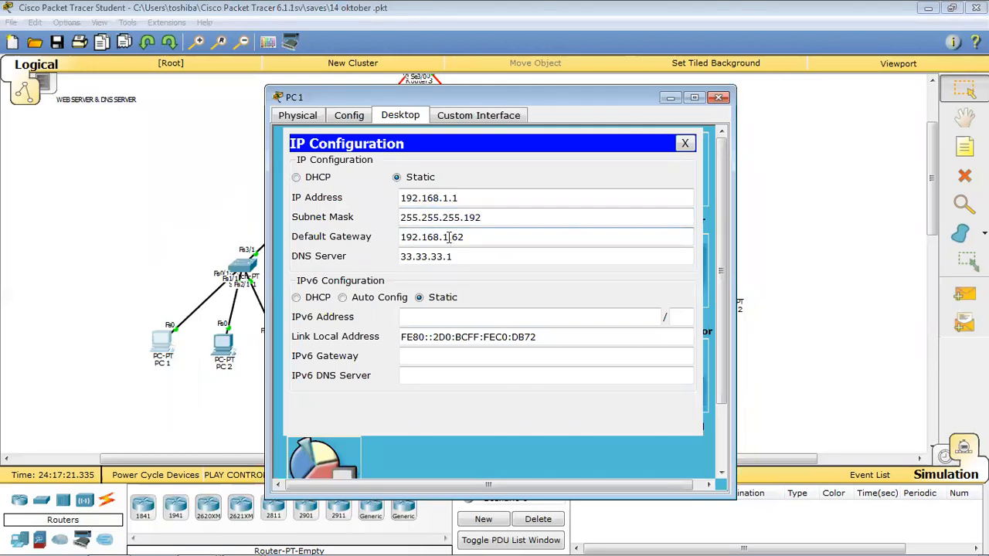
{"action": "left_click", "coordinate": [720, 98]}
Check PC 2's IP configuration, including its subnet mask, gateway and DNS.
{"action": "left_click", "coordinate": [223, 341]}
{"action": "left_click", "coordinate": [337, 116]}
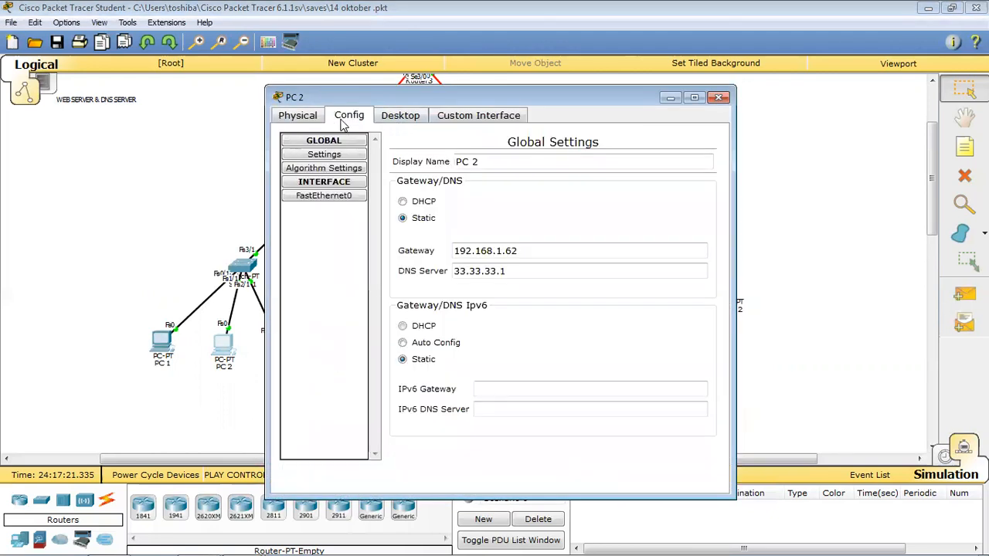
{"action": "left_click", "coordinate": [400, 115]}
{"action": "left_click", "coordinate": [346, 180]}
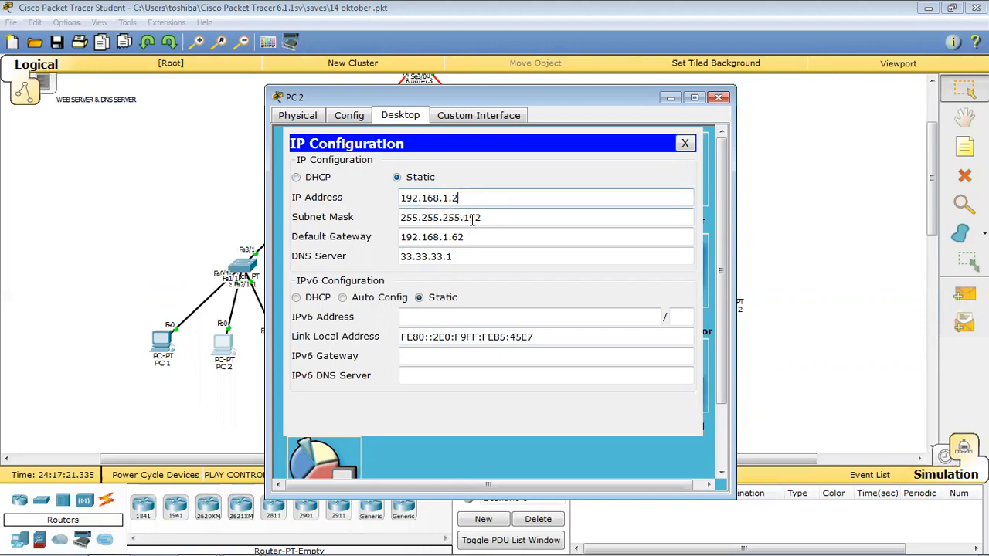
{"action": "left_click", "coordinate": [497, 220]}
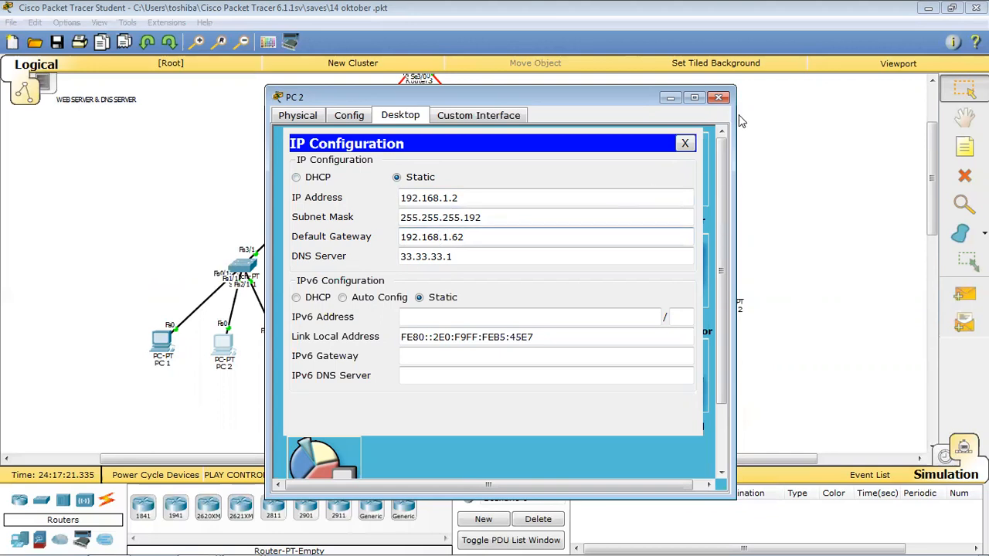
{"action": "left_click", "coordinate": [719, 97]}
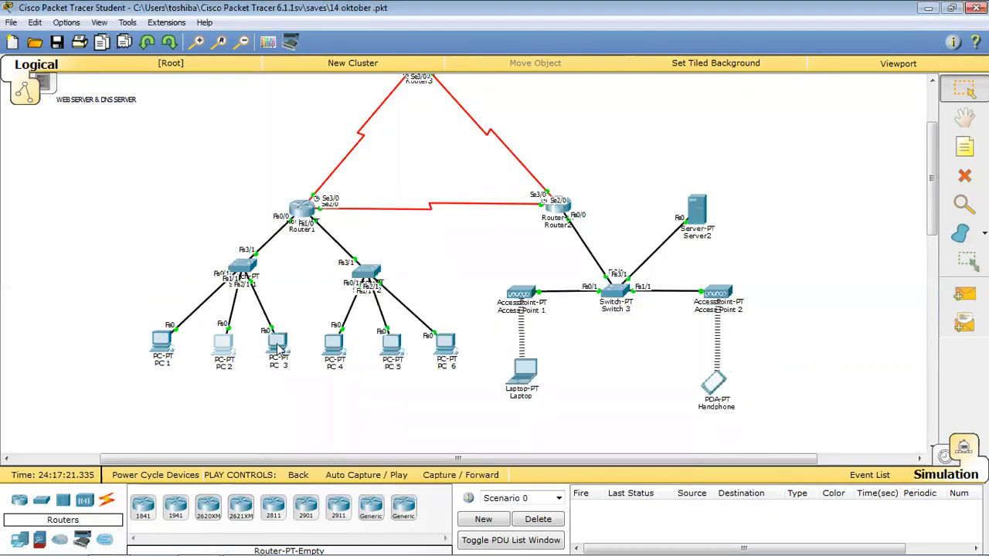
Check PC 3's IP configuration address fields, gateway and DNS.
{"action": "left_click", "coordinate": [279, 341]}
{"action": "left_click", "coordinate": [355, 118]}
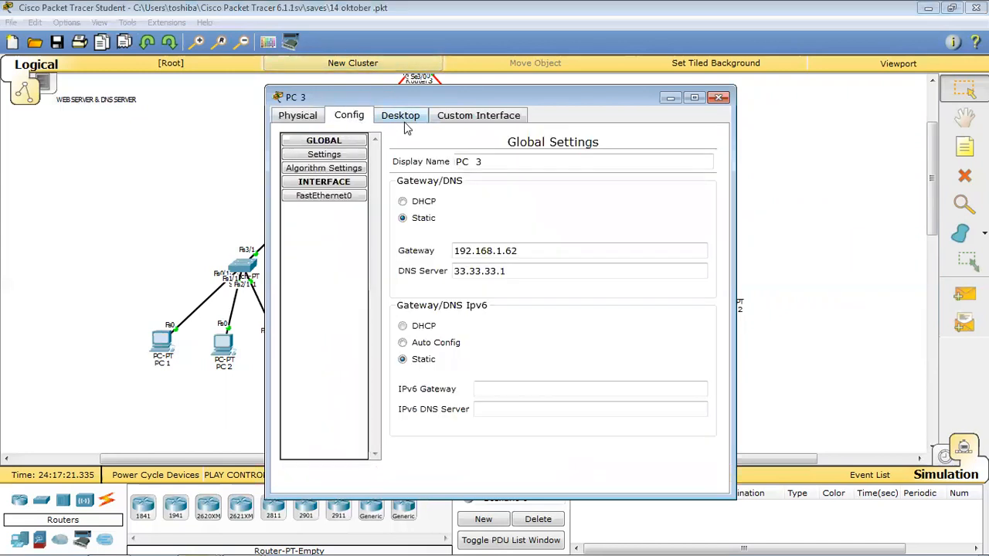
{"action": "left_click", "coordinate": [401, 119]}
{"action": "left_click", "coordinate": [324, 187]}
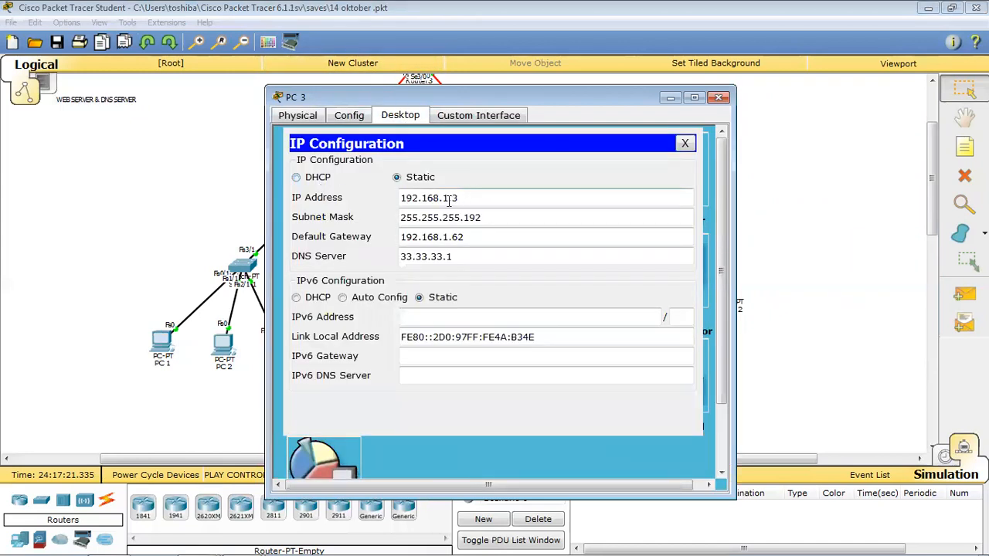
{"action": "key", "text": "Tab"}
{"action": "key", "text": "Tab"}
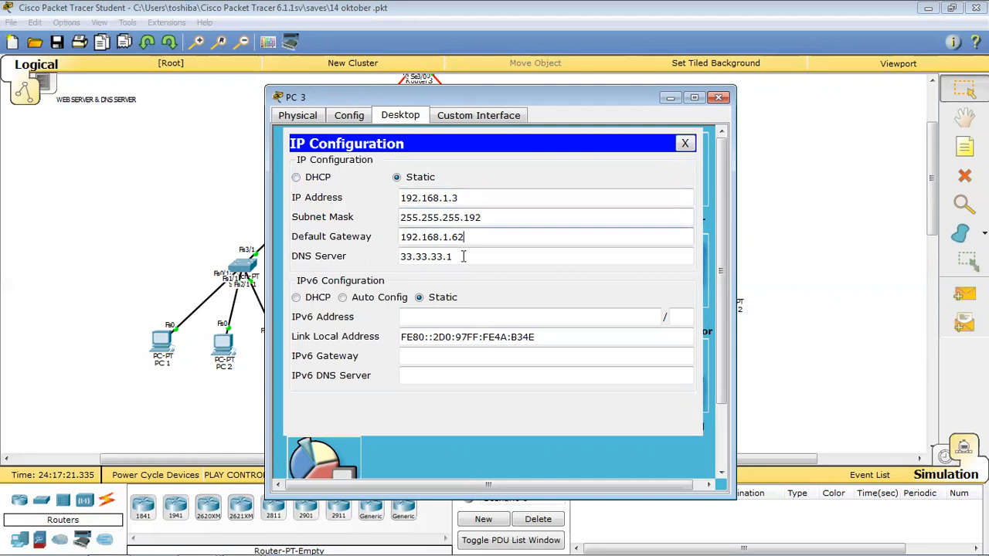
{"action": "left_click", "coordinate": [719, 98]}
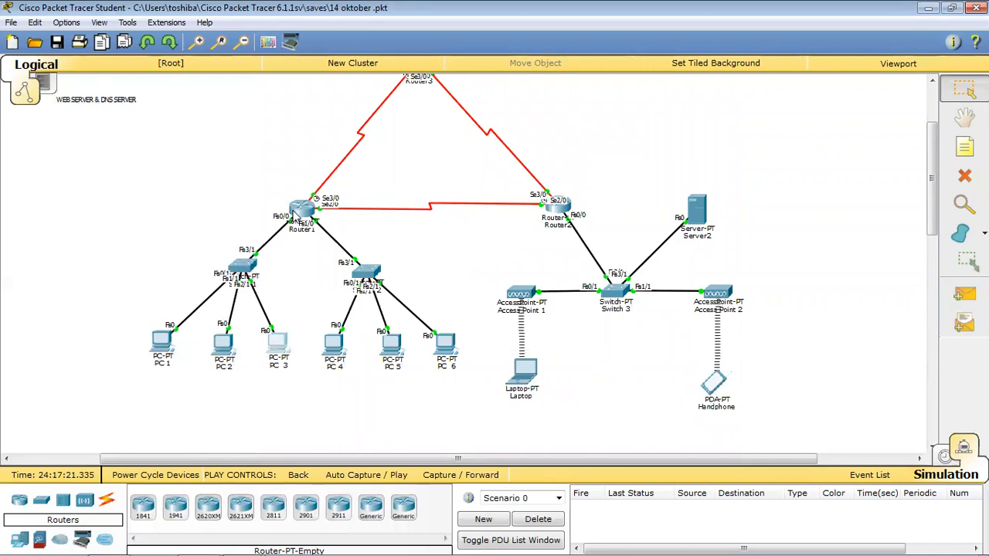
Check Router1's FastEthernet0/0 IP address in its Config settings.
{"action": "left_click", "coordinate": [303, 211]}
{"action": "left_click", "coordinate": [350, 115]}
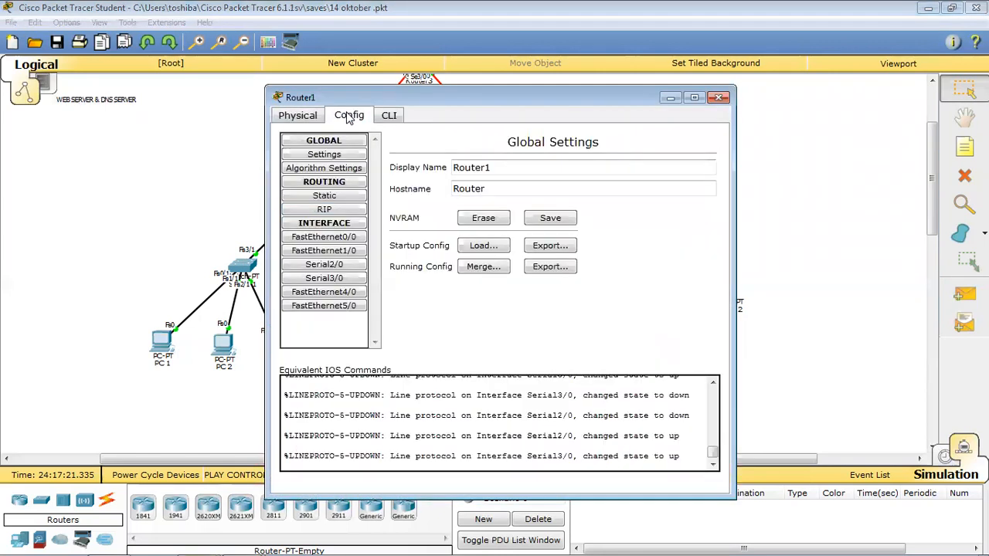
{"action": "left_click", "coordinate": [323, 237]}
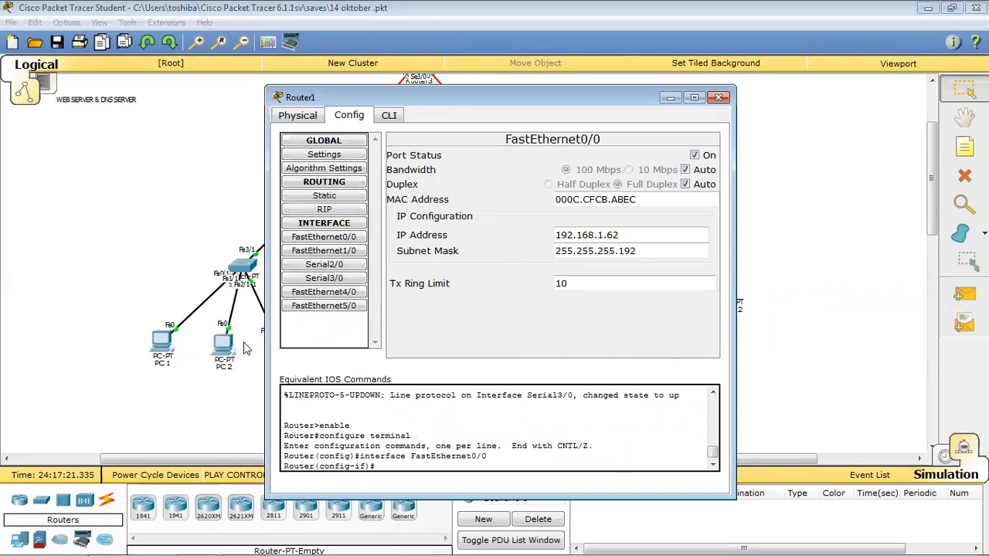
{"action": "left_click", "coordinate": [612, 236]}
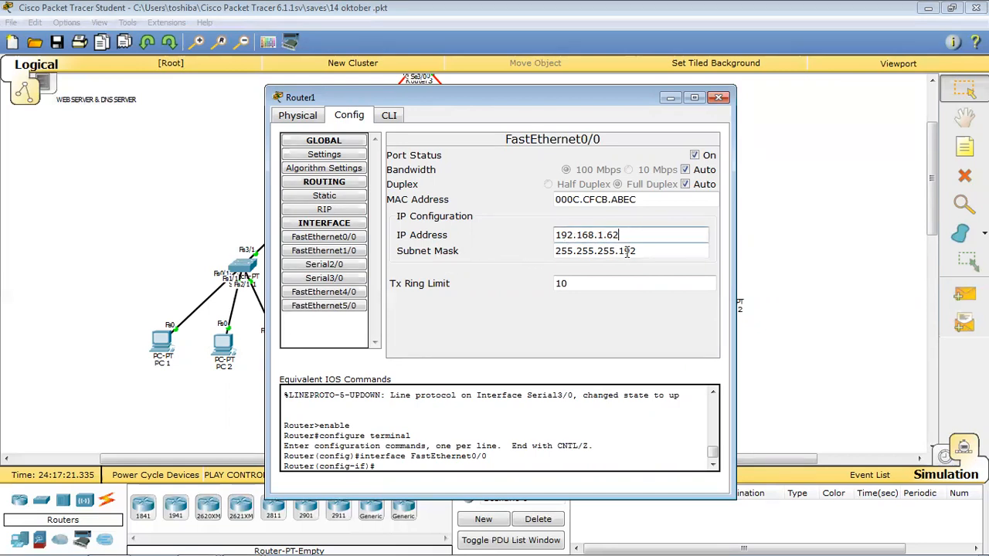
{"action": "left_click", "coordinate": [719, 97]}
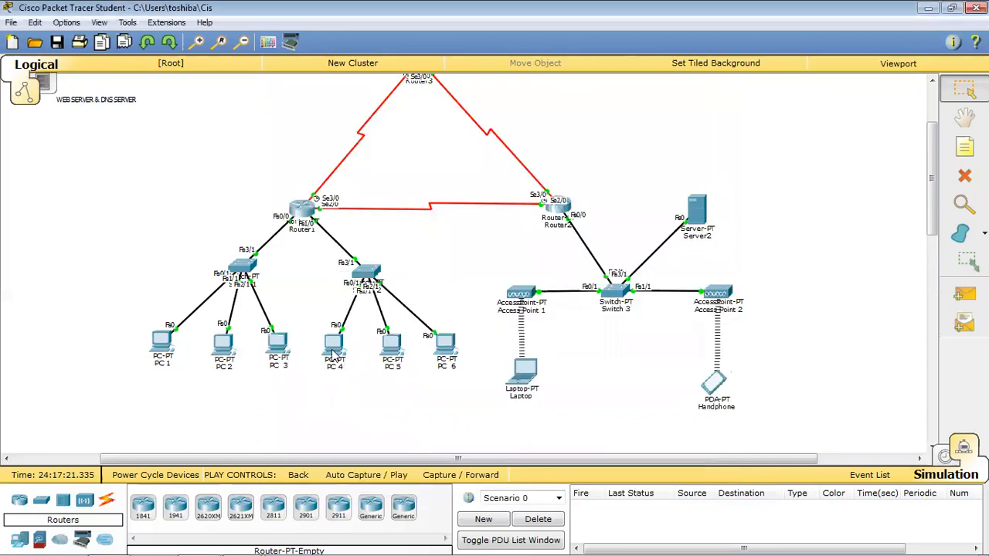
Check PC 4's IP configuration and subnet mask.
{"action": "left_click", "coordinate": [334, 349]}
{"action": "left_click", "coordinate": [398, 117]}
{"action": "left_click", "coordinate": [327, 193]}
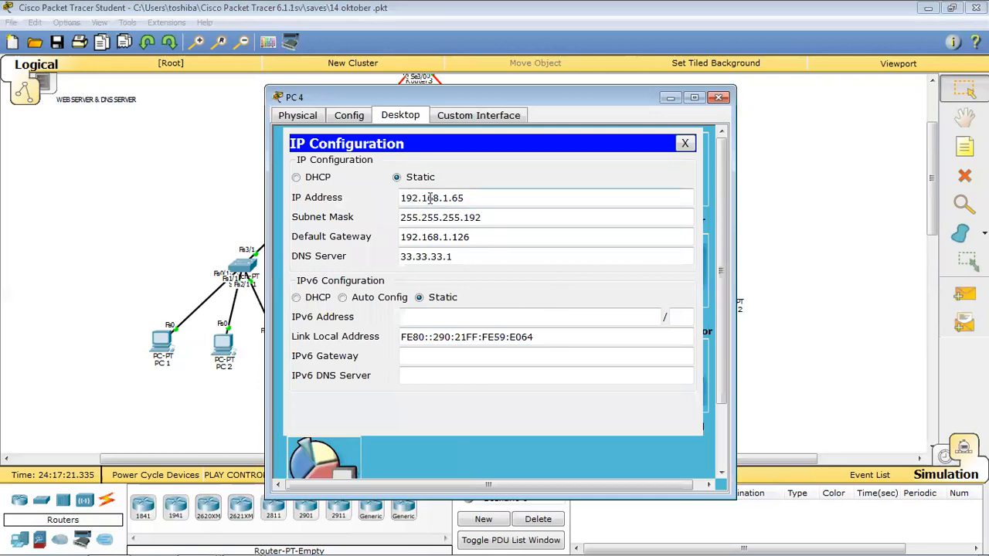
{"action": "left_click", "coordinate": [498, 217]}
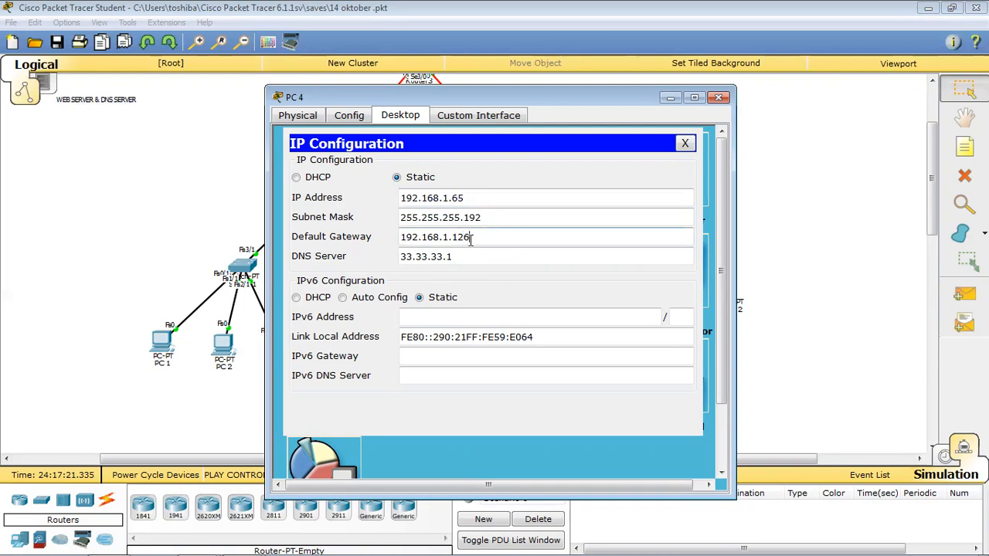
{"action": "left_click", "coordinate": [718, 96]}
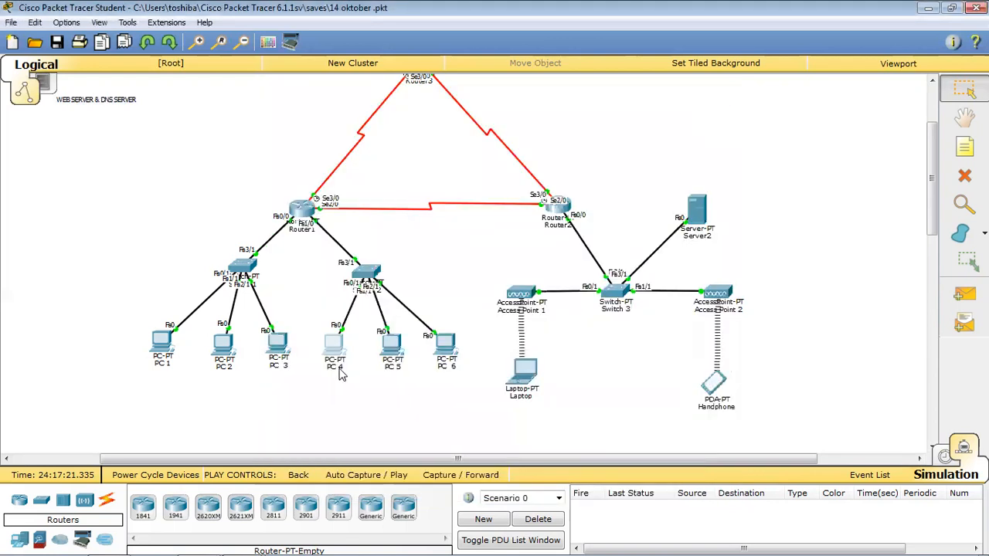
Correct PC 5's static IP to 192.168.1.66 and review its gateway 192.168.1.126.
{"action": "left_click", "coordinate": [391, 352]}
{"action": "left_click", "coordinate": [355, 117]}
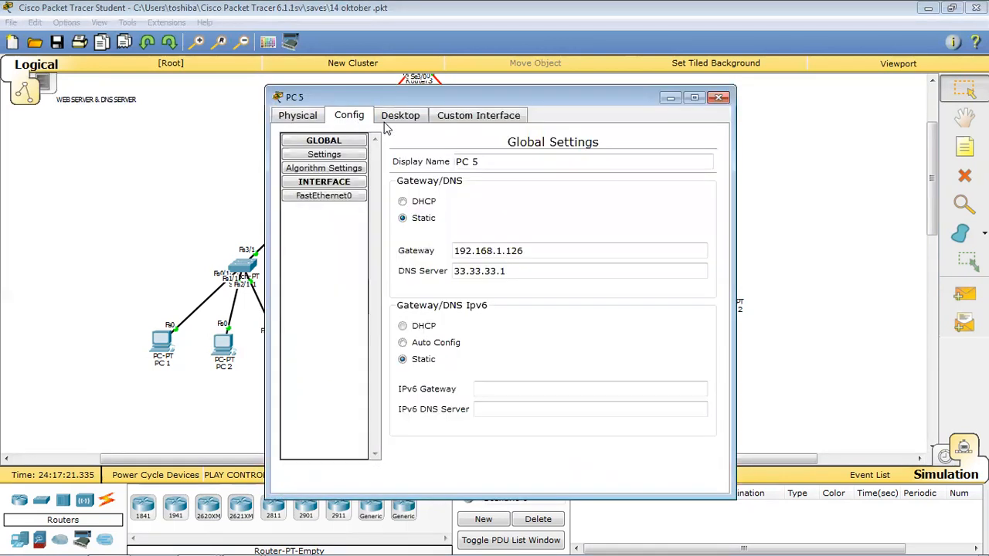
{"action": "left_click", "coordinate": [406, 122]}
{"action": "left_click", "coordinate": [325, 181]}
{"action": "left_click", "coordinate": [457, 197]}
{"action": "key", "text": "BackSpace"}
{"action": "type", "text": "68.1.66"}
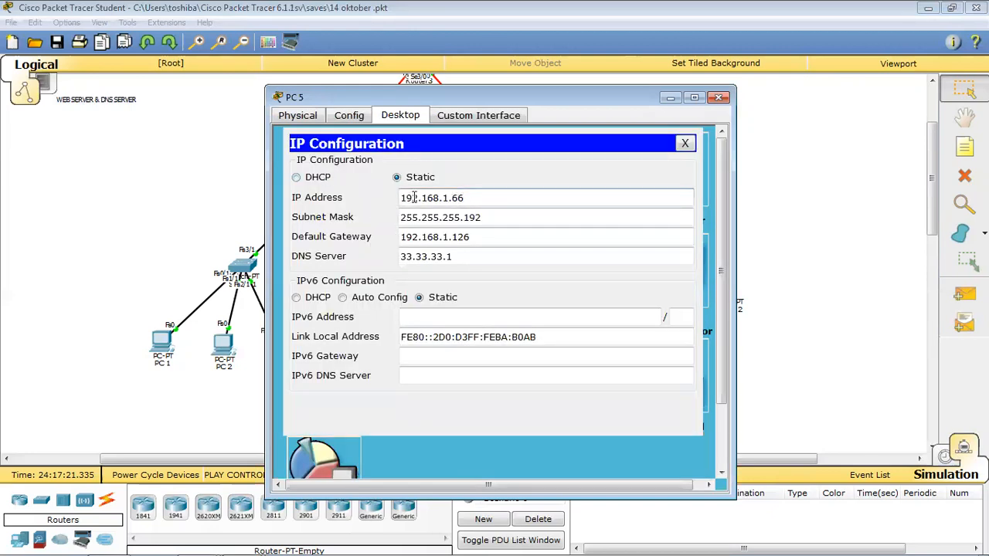
{"action": "left_click", "coordinate": [452, 218]}
{"action": "left_click", "coordinate": [451, 239]}
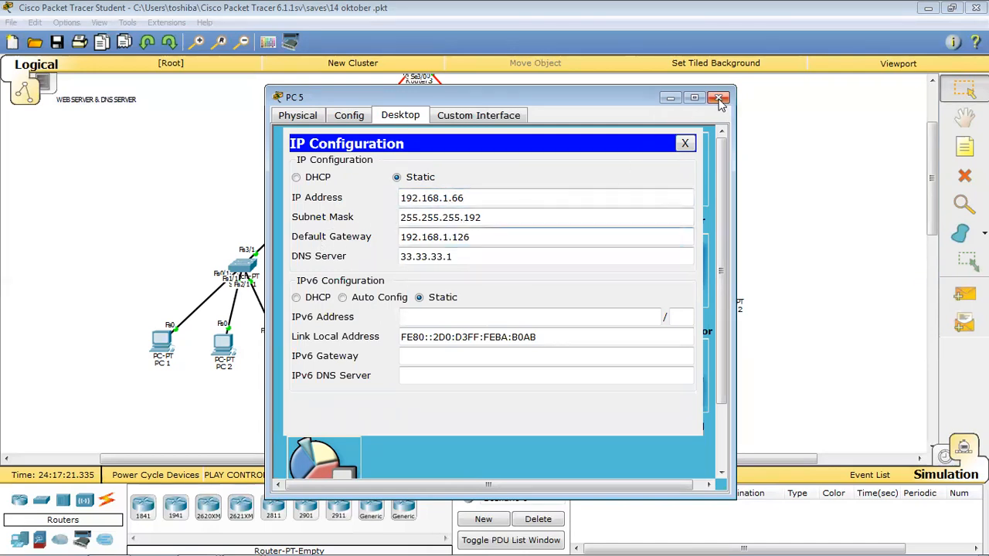
{"action": "left_click", "coordinate": [718, 98]}
Verify PC 6 uses 192.168.1.67, mask 255.255.255.192, gateway 192.168.1.126, DNS 33.33.33.1.
{"action": "left_click", "coordinate": [446, 357]}
{"action": "left_click", "coordinate": [403, 116]}
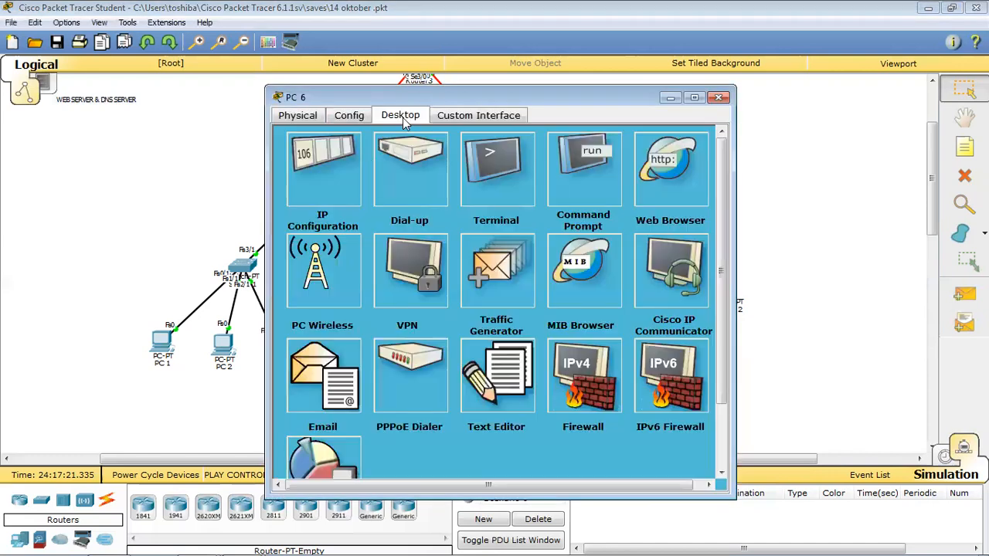
{"action": "left_click", "coordinate": [341, 176]}
{"action": "left_click", "coordinate": [475, 197]}
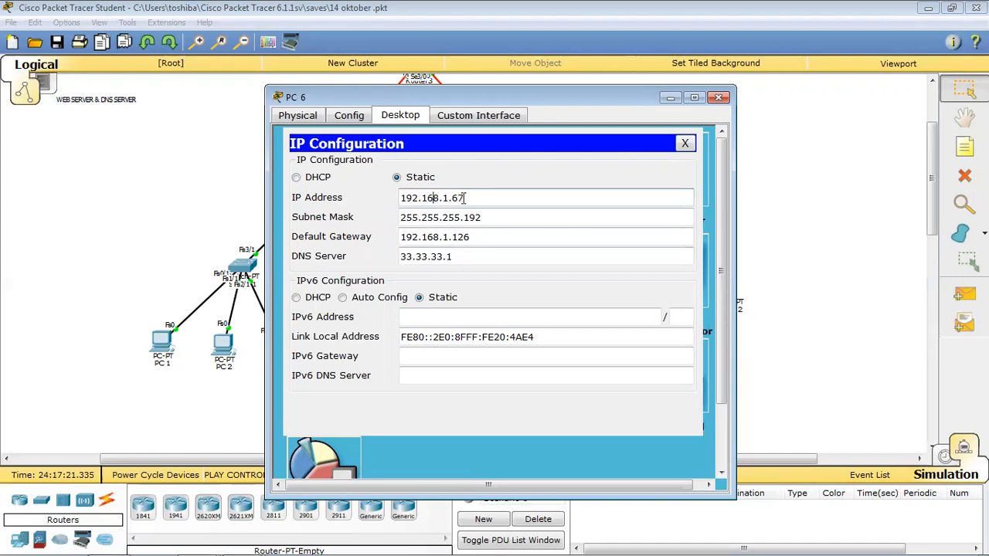
{"action": "left_click", "coordinate": [490, 217]}
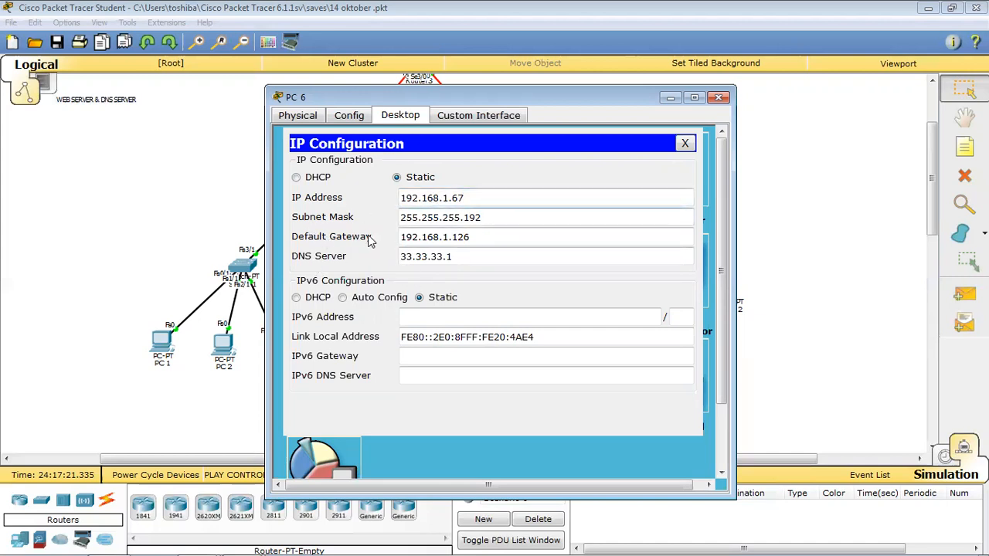
{"action": "left_click", "coordinate": [475, 240]}
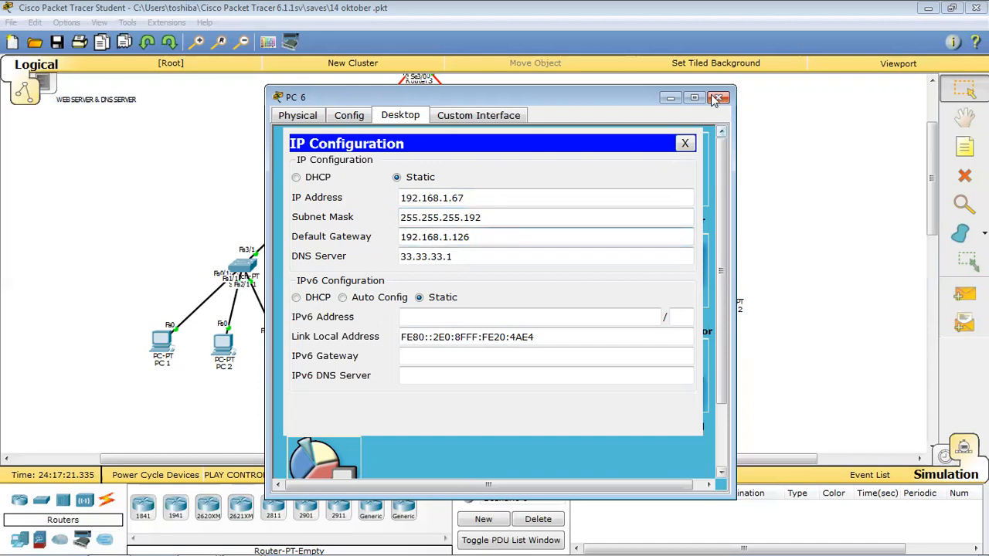
{"action": "left_click", "coordinate": [719, 97]}
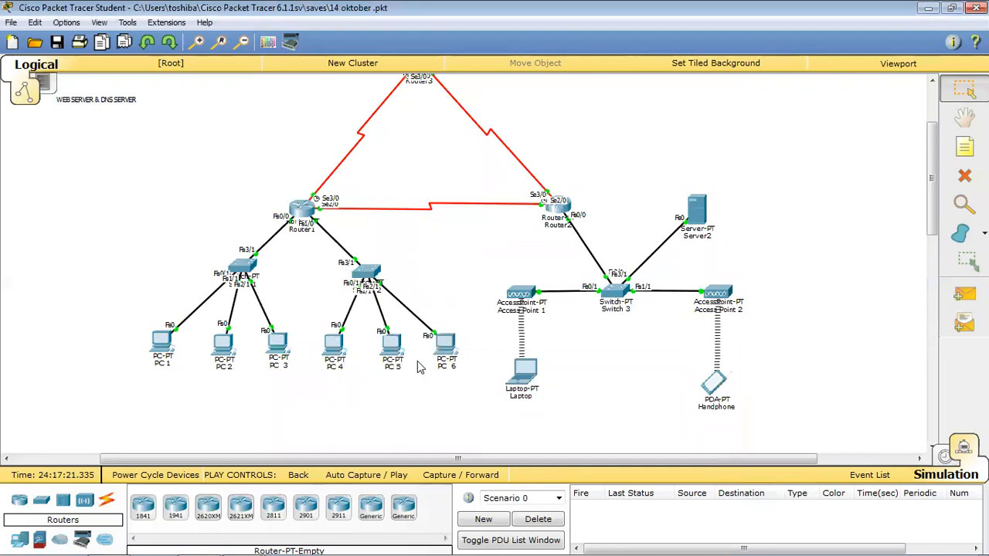
{"action": "left_click", "coordinate": [303, 214]}
{"action": "left_click", "coordinate": [325, 251]}
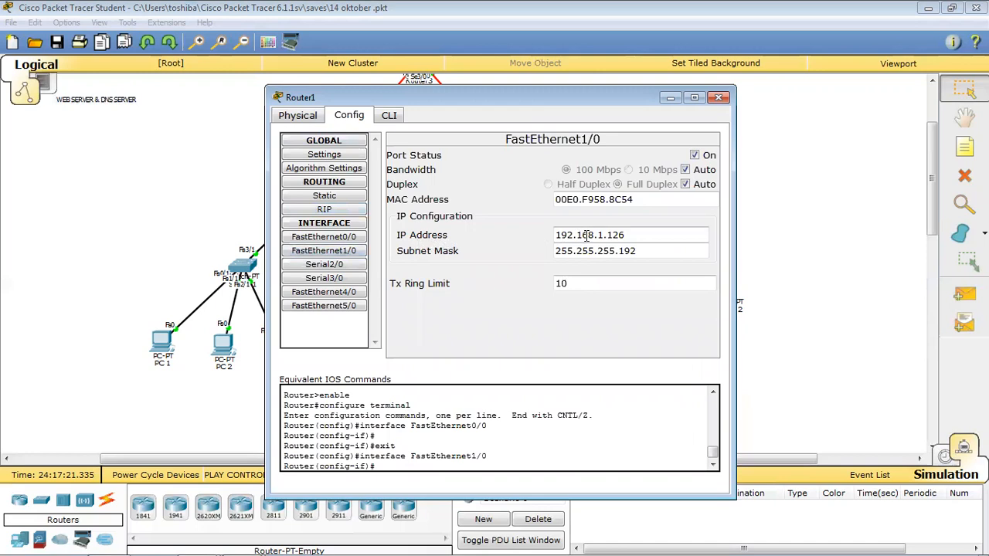
{"action": "left_click", "coordinate": [641, 253]}
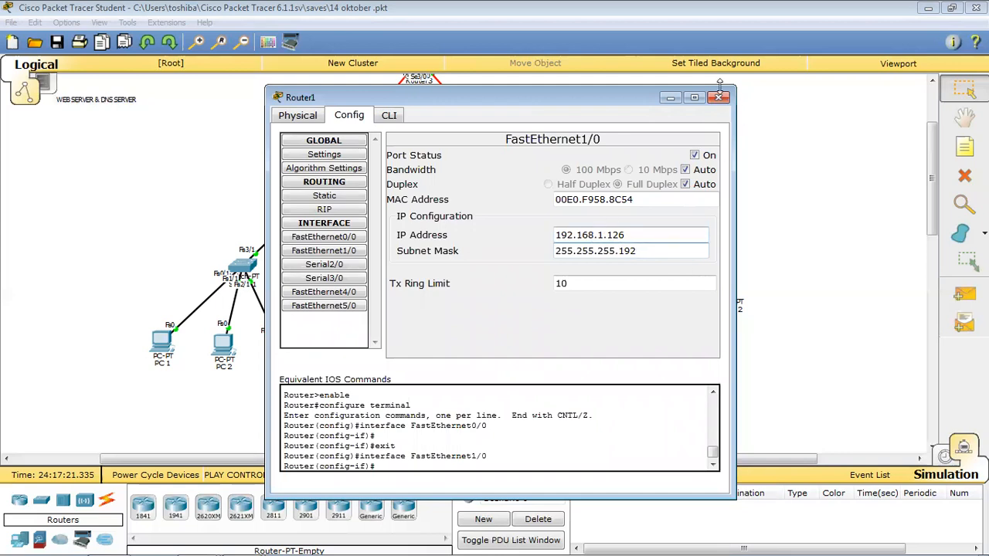
{"action": "left_click", "coordinate": [720, 97]}
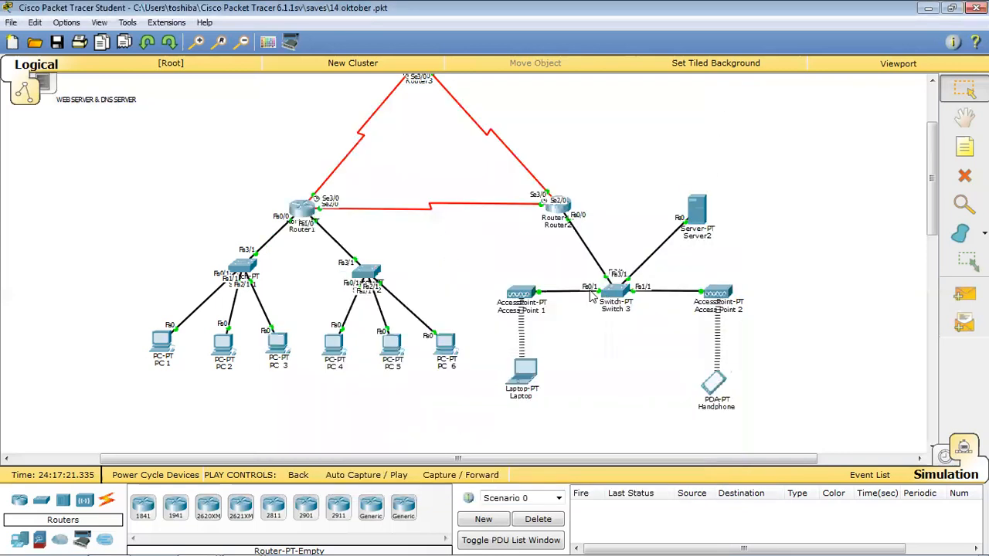
{"action": "scroll", "coordinate": [595, 263], "scroll_direction": "up", "scroll_amount": 2}
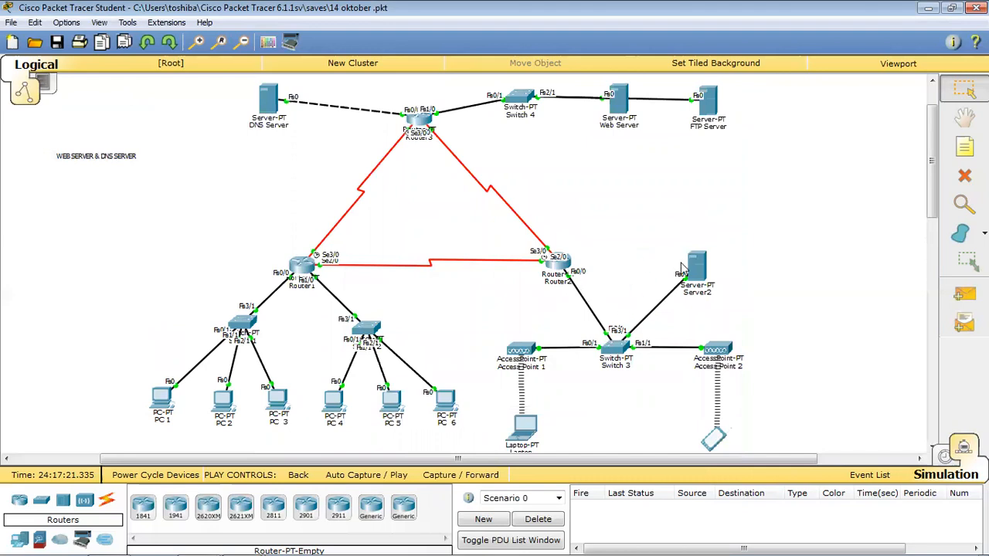
{"action": "scroll", "coordinate": [681, 267], "scroll_direction": "down", "scroll_amount": 2}
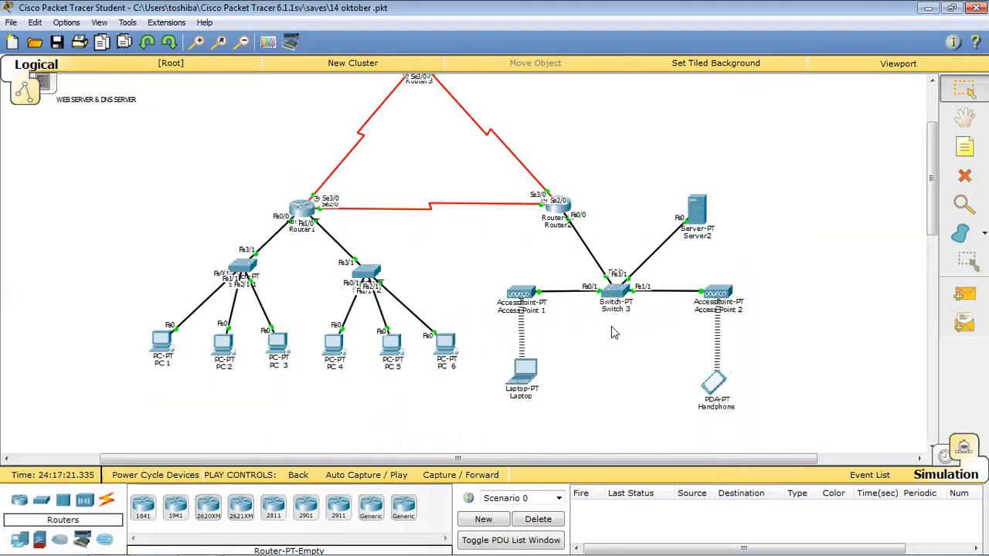
{"action": "left_click", "coordinate": [696, 213]}
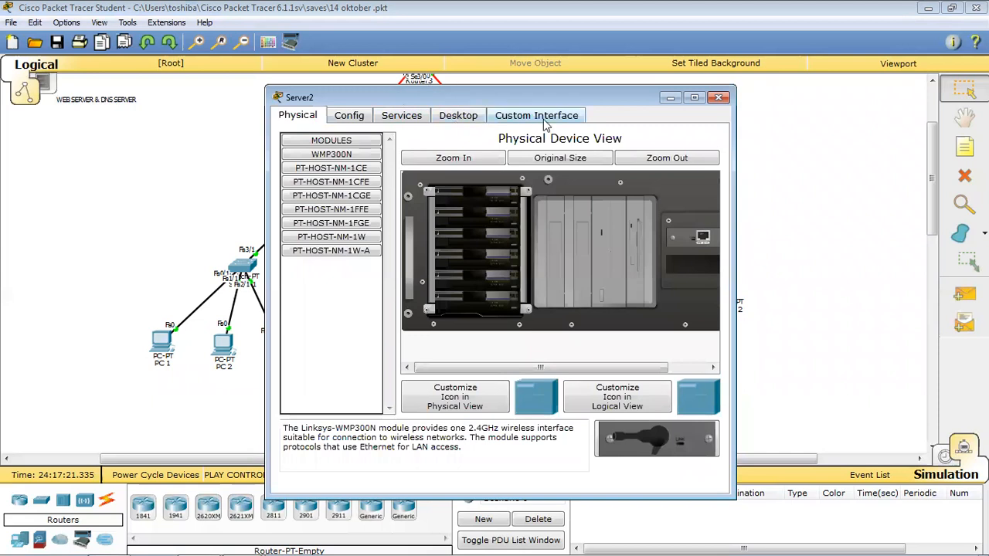
{"action": "left_click", "coordinate": [349, 118]}
{"action": "left_click", "coordinate": [459, 116]}
{"action": "left_click", "coordinate": [403, 116]}
{"action": "left_click", "coordinate": [344, 116]}
{"action": "left_click", "coordinate": [322, 116]}
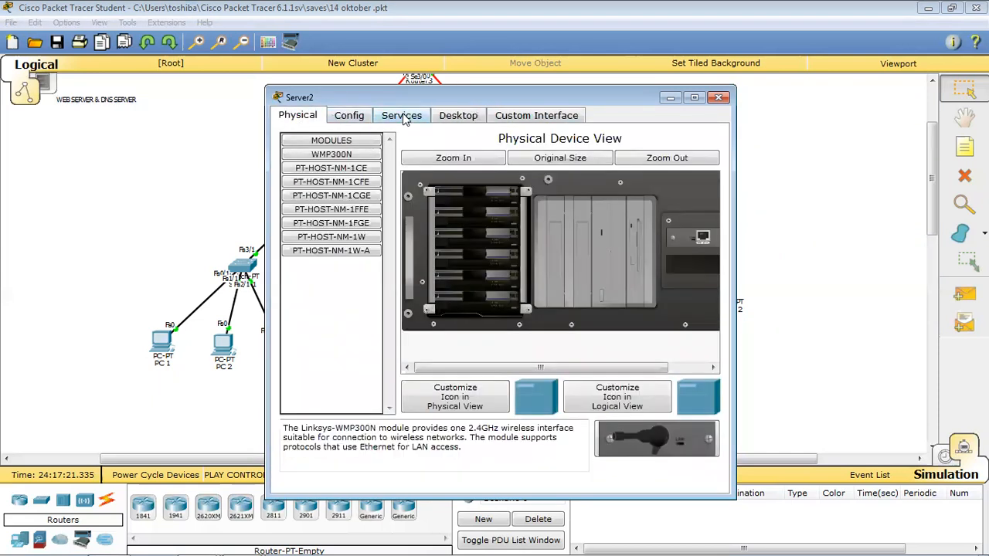
{"action": "left_click", "coordinate": [359, 116]}
{"action": "left_click", "coordinate": [346, 154]}
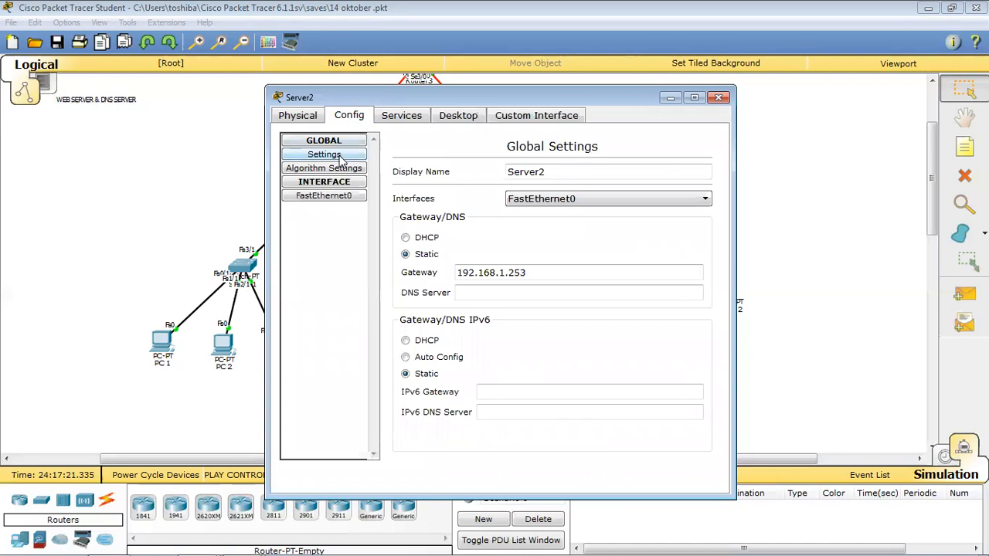
{"action": "left_click", "coordinate": [340, 197]}
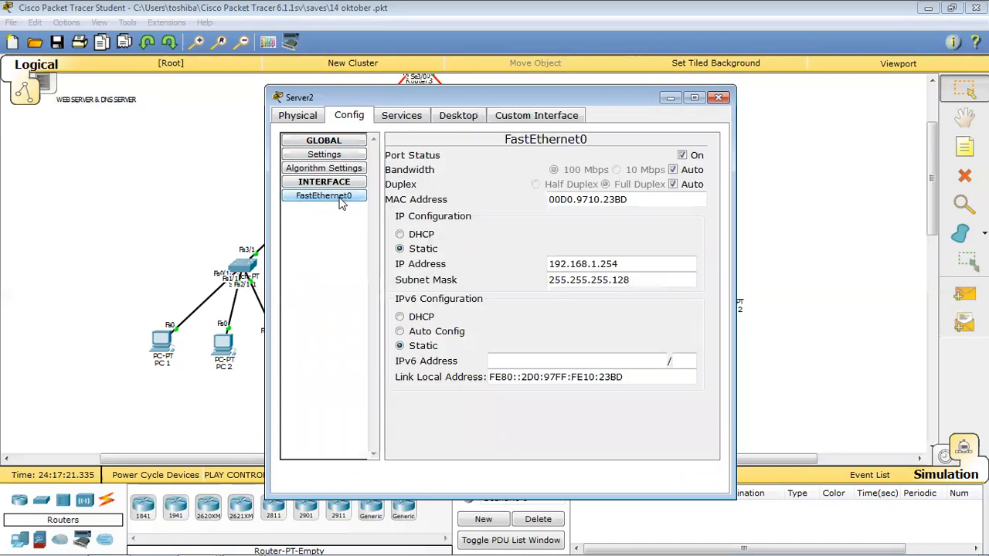
{"action": "left_click", "coordinate": [394, 117]}
{"action": "left_click", "coordinate": [468, 120]}
{"action": "left_click", "coordinate": [323, 168]}
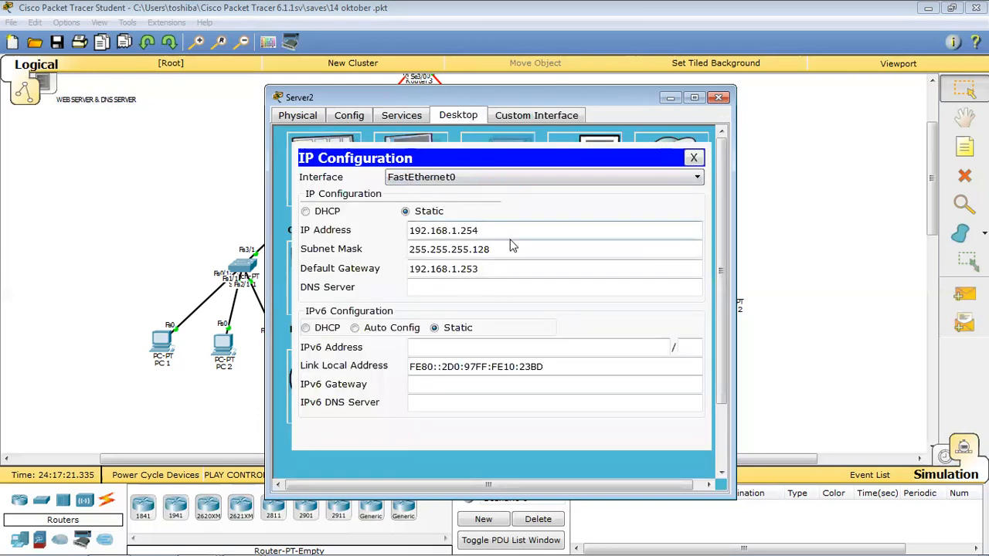
{"action": "left_click", "coordinate": [421, 252]}
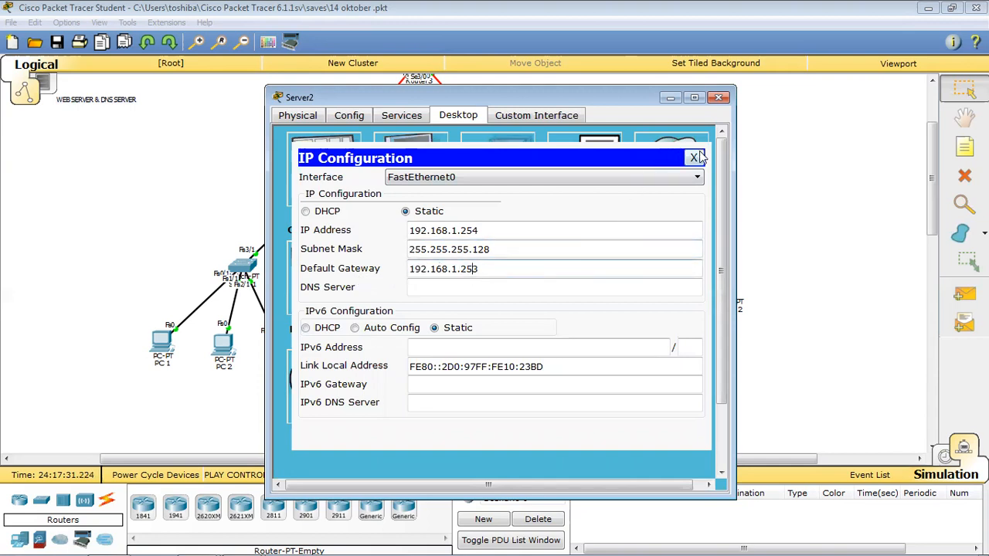
{"action": "left_click", "coordinate": [693, 158]}
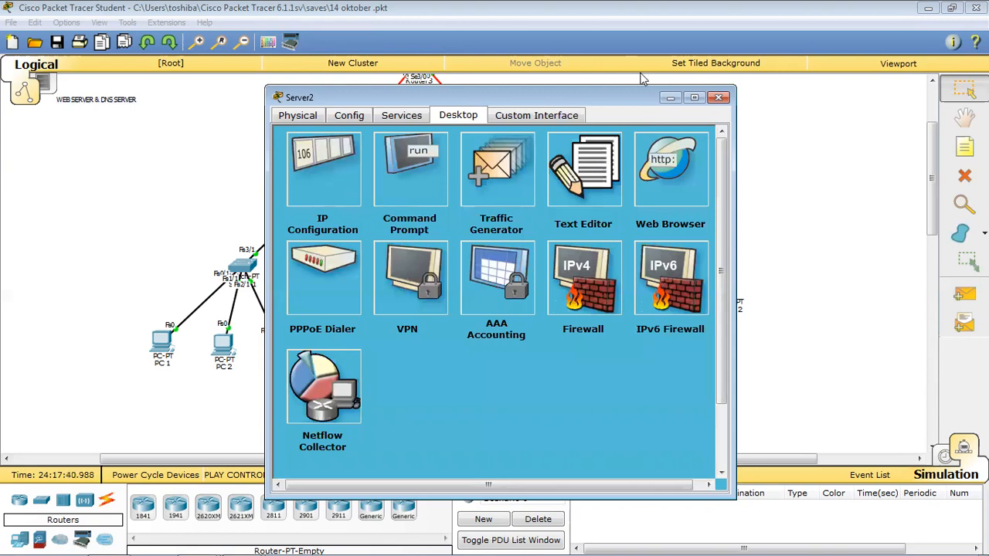
{"action": "left_click", "coordinate": [719, 97]}
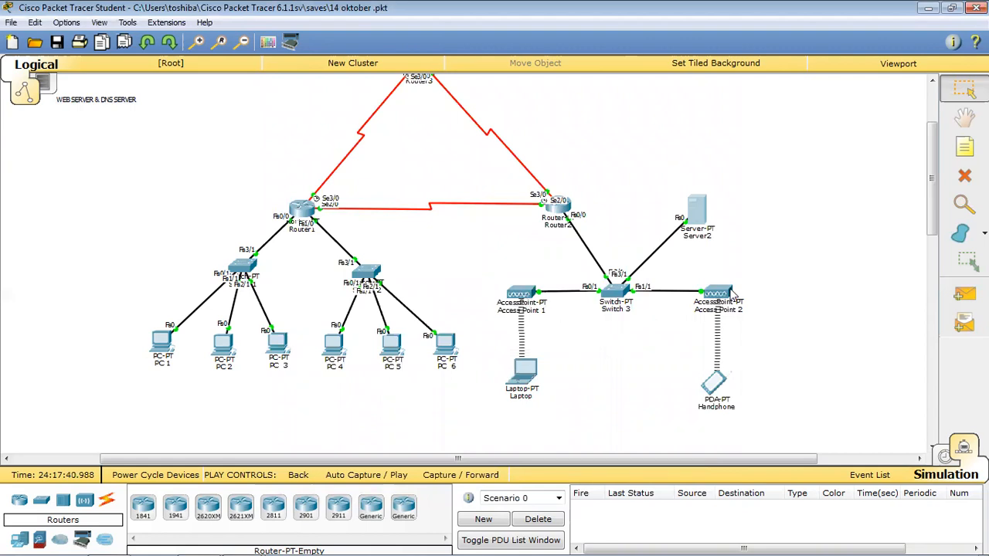
Review the Laptop's 192.168.1.251, 255.255.255.128, gateway 192.168.1.254 settings, then open the Handphone.
{"action": "left_click", "coordinate": [524, 387]}
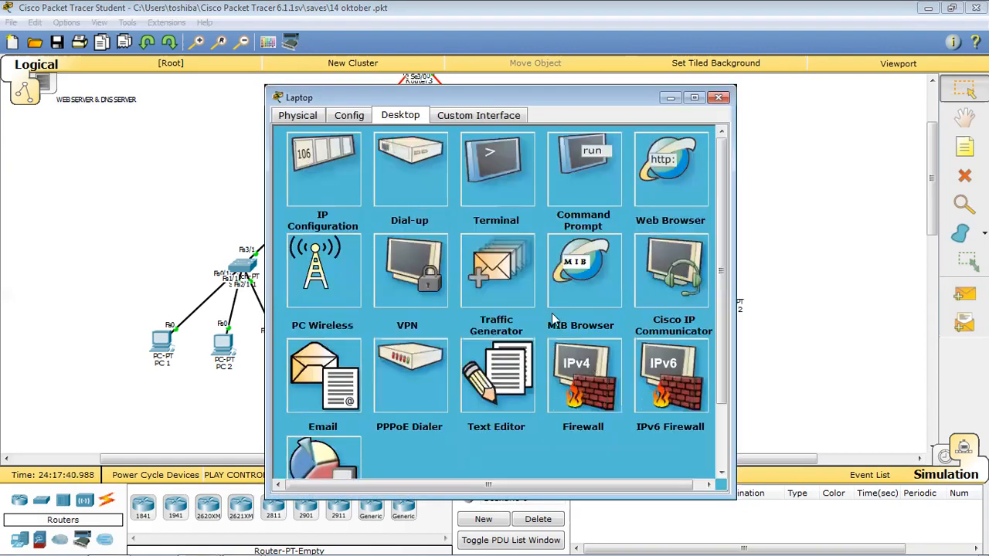
{"action": "left_click", "coordinate": [339, 193]}
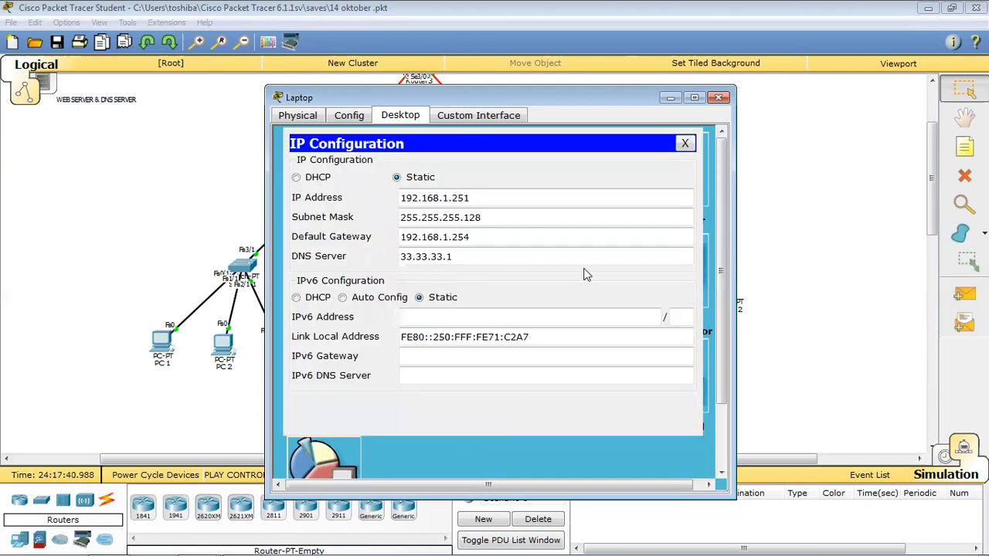
{"action": "left_click", "coordinate": [478, 198]}
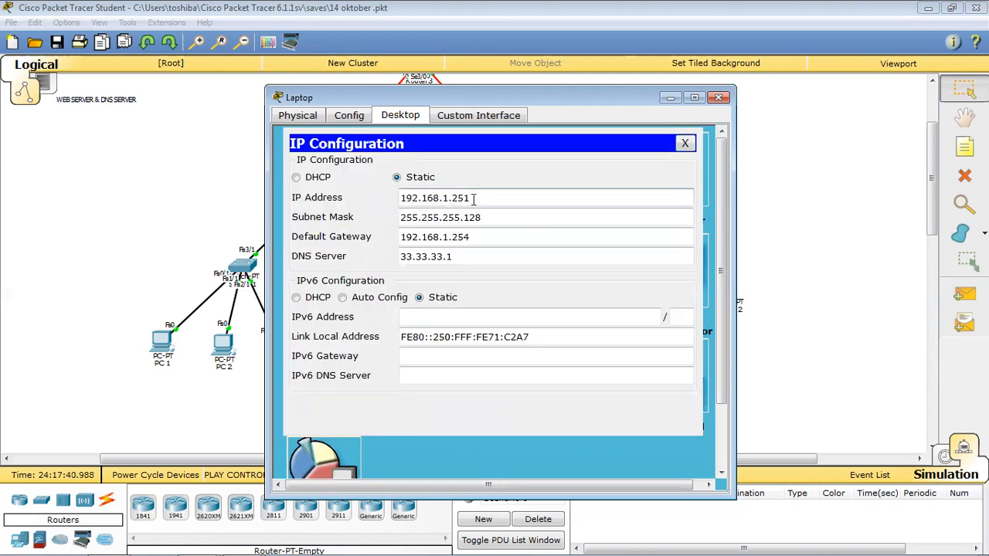
{"action": "left_click", "coordinate": [476, 218]}
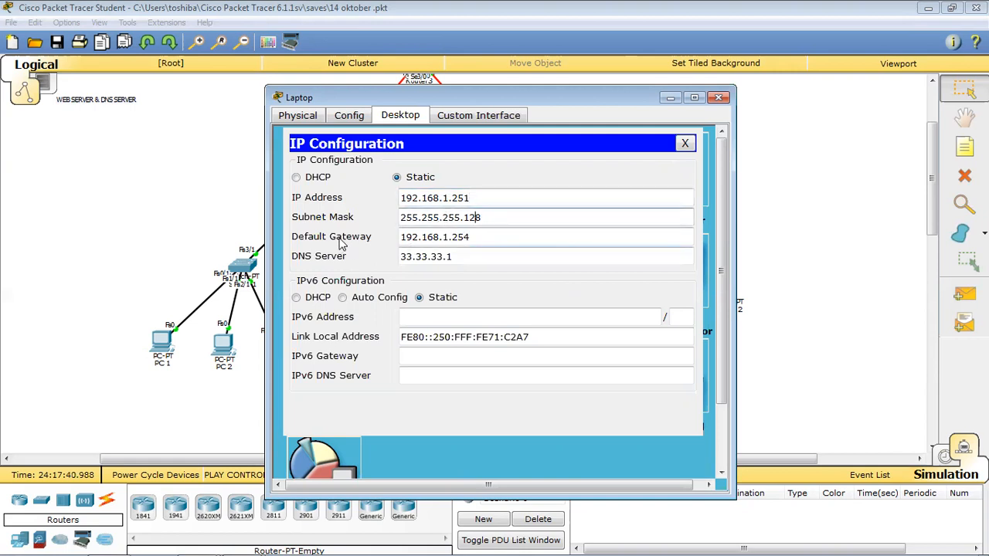
{"action": "left_click", "coordinate": [465, 236]}
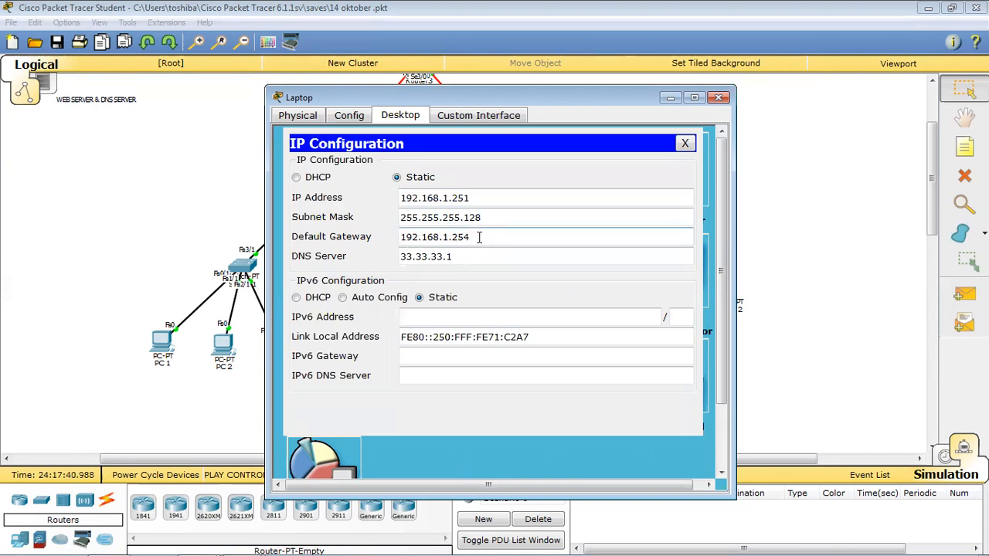
{"action": "left_click", "coordinate": [719, 97]}
{"action": "left_click", "coordinate": [712, 379]}
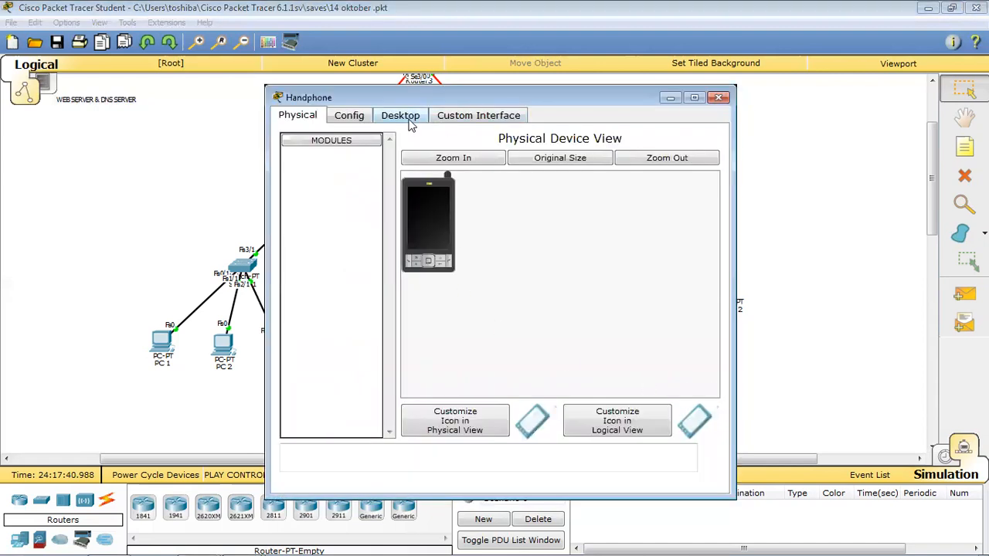
Enter 192.168.1.254 as the Handphone's default gateway and close its window.
{"action": "left_click", "coordinate": [411, 121]}
{"action": "left_click", "coordinate": [361, 173]}
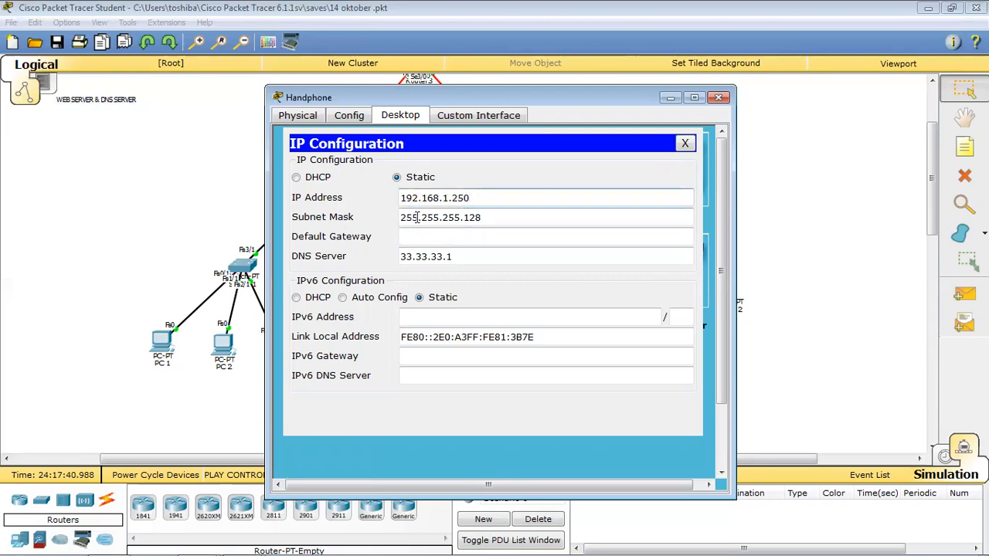
{"action": "left_click", "coordinate": [431, 239]}
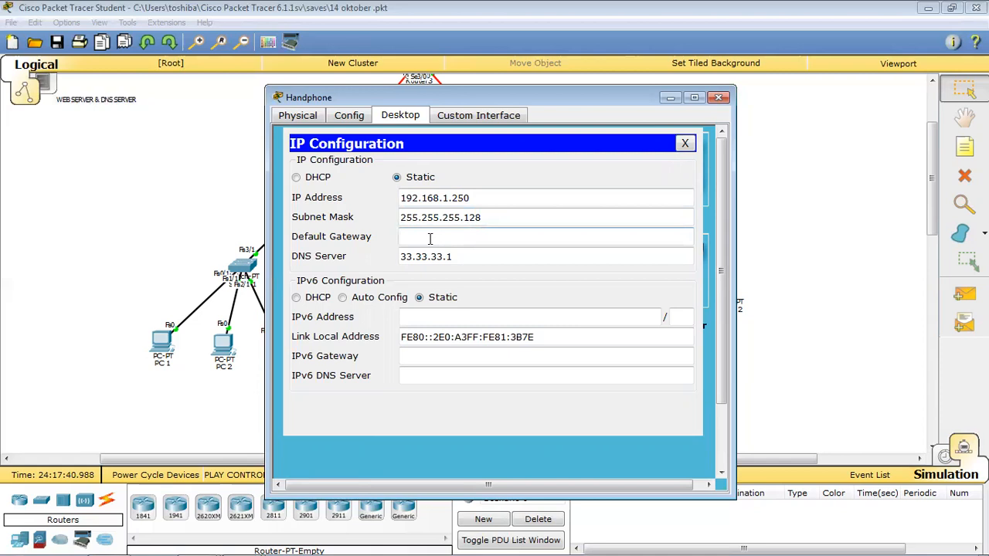
{"action": "type", "text": "192.168.1.254"}
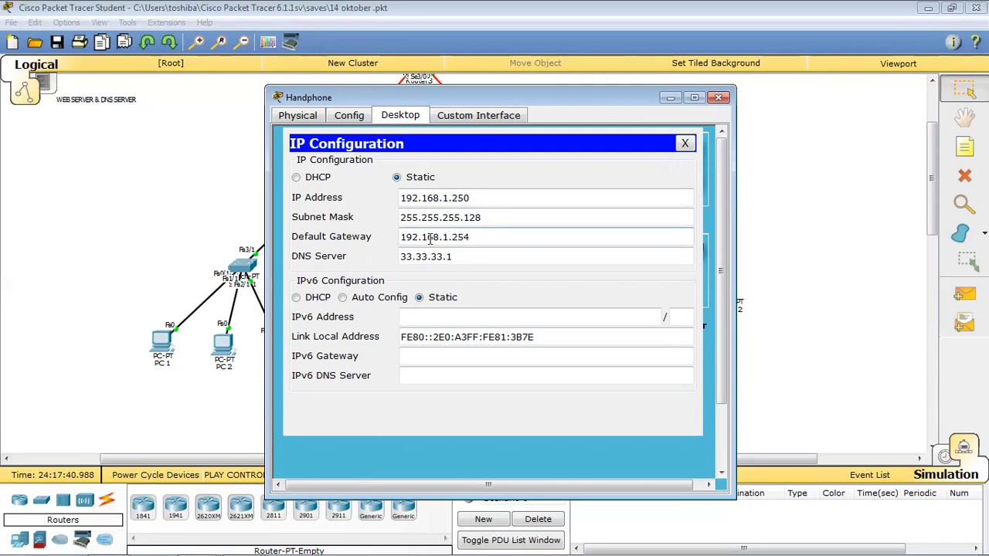
{"action": "left_click", "coordinate": [718, 99]}
{"action": "scroll", "coordinate": [548, 267], "scroll_direction": "up", "scroll_amount": 3}
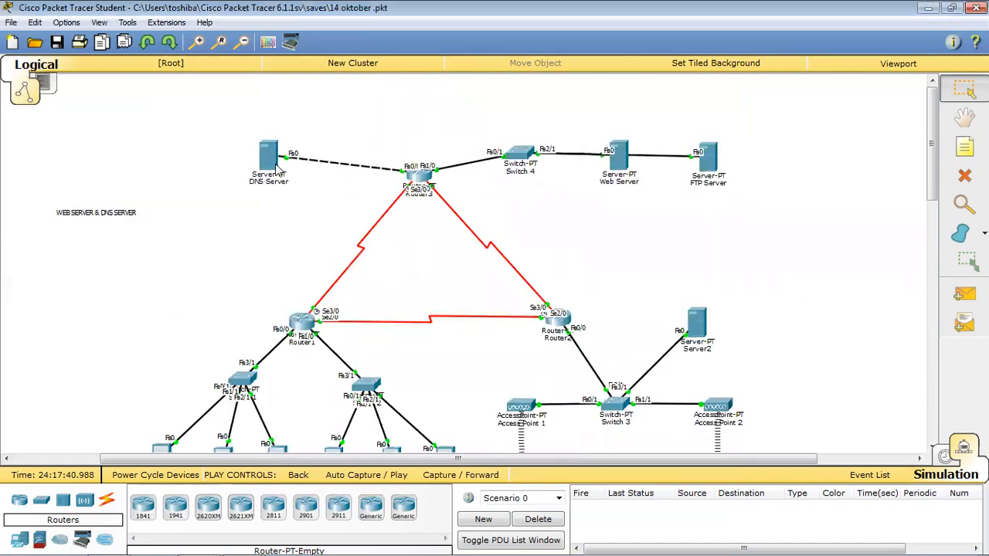
{"action": "left_click", "coordinate": [268, 155]}
{"action": "left_click", "coordinate": [401, 115]}
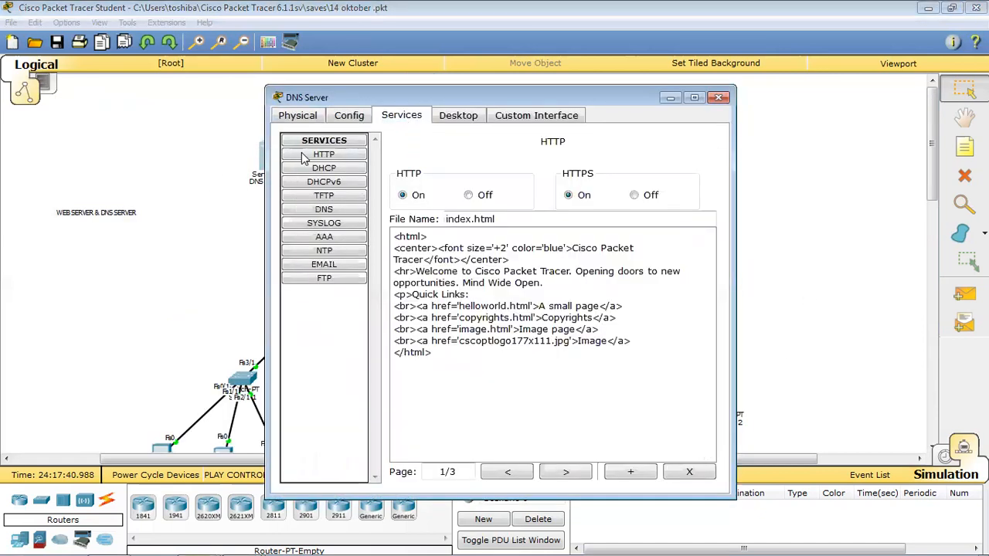
{"action": "left_click", "coordinate": [457, 122]}
{"action": "left_click", "coordinate": [339, 165]}
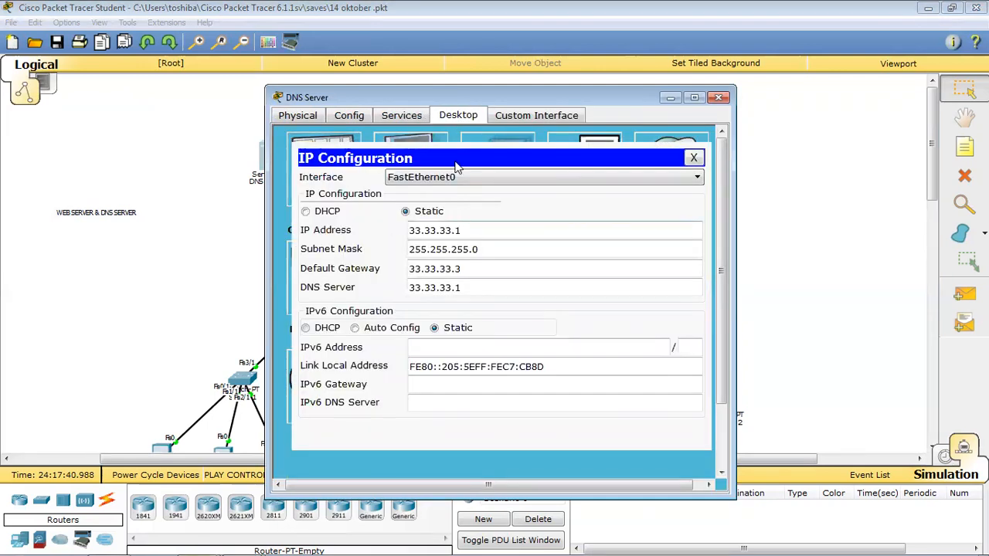
{"action": "left_click_drag", "start_coordinate": [441, 103], "coordinate": [497, 101]}
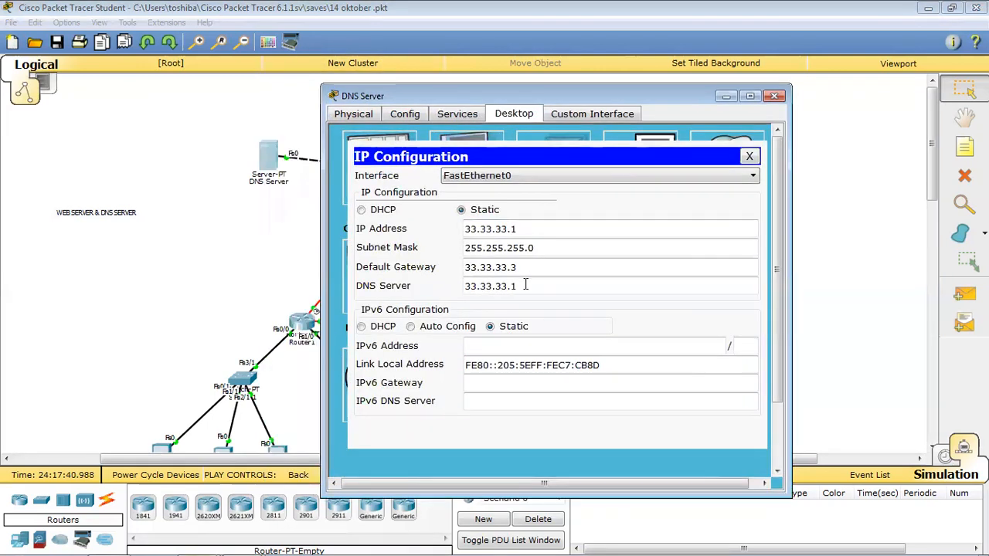
{"action": "left_click", "coordinate": [488, 228]}
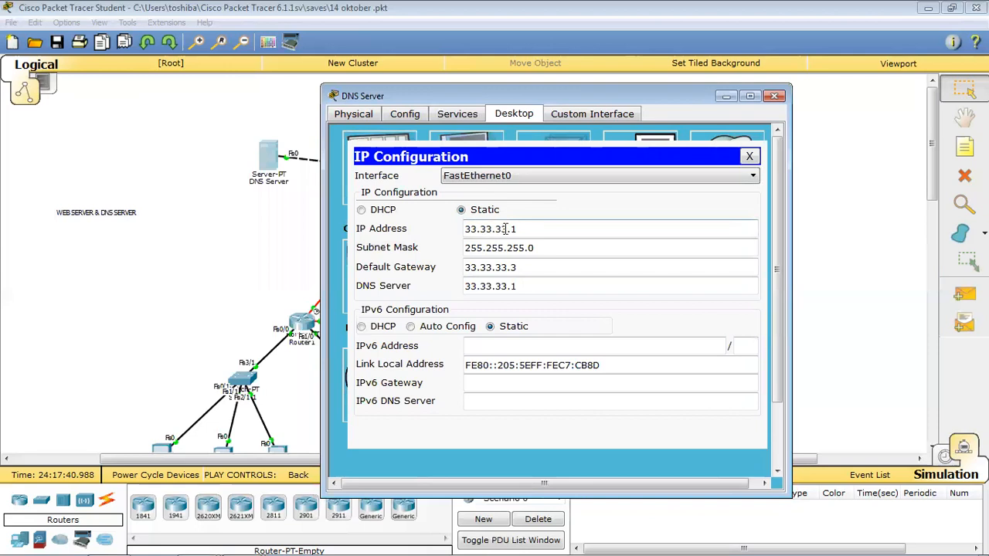
{"action": "left_click", "coordinate": [532, 229]}
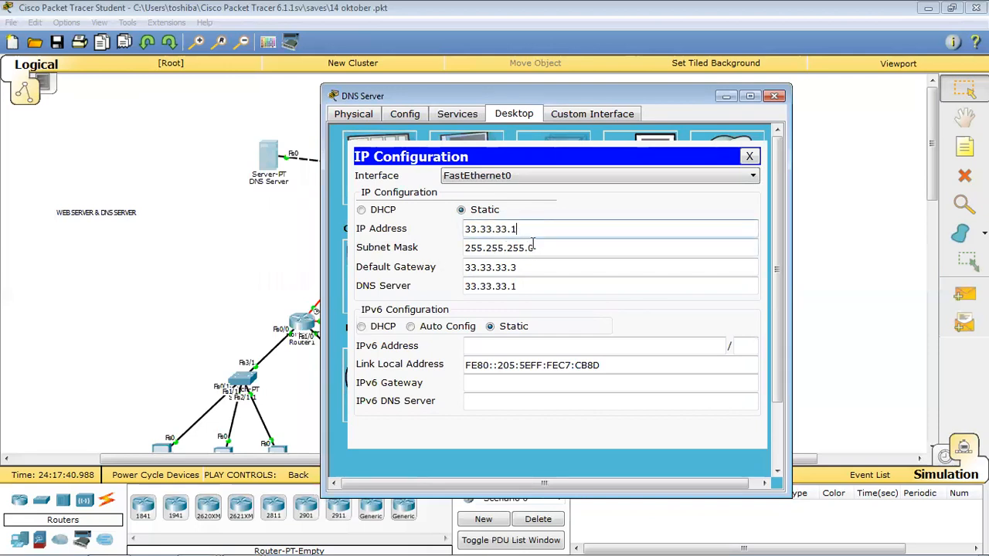
{"action": "left_click", "coordinate": [543, 247]}
{"action": "left_click", "coordinate": [475, 267]}
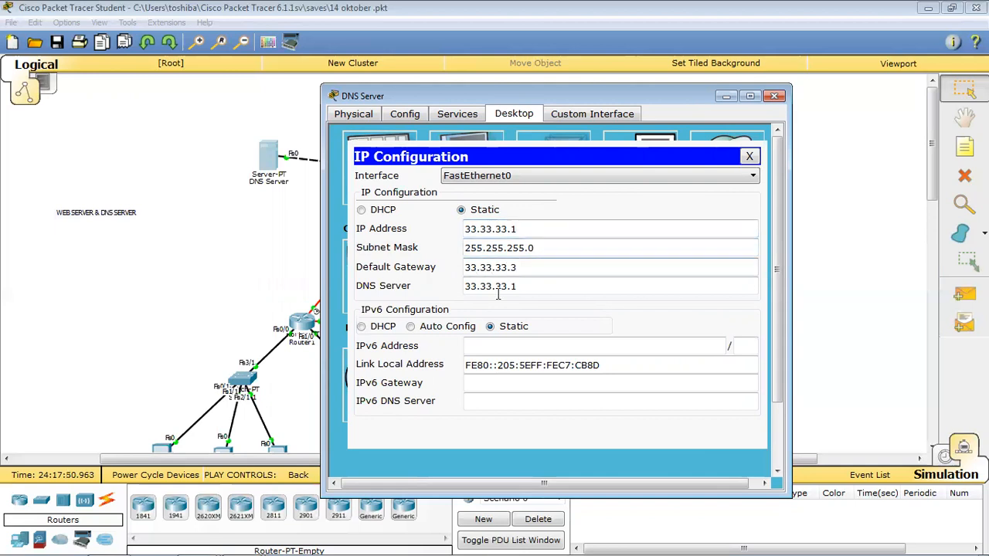
{"action": "left_click", "coordinate": [774, 95]}
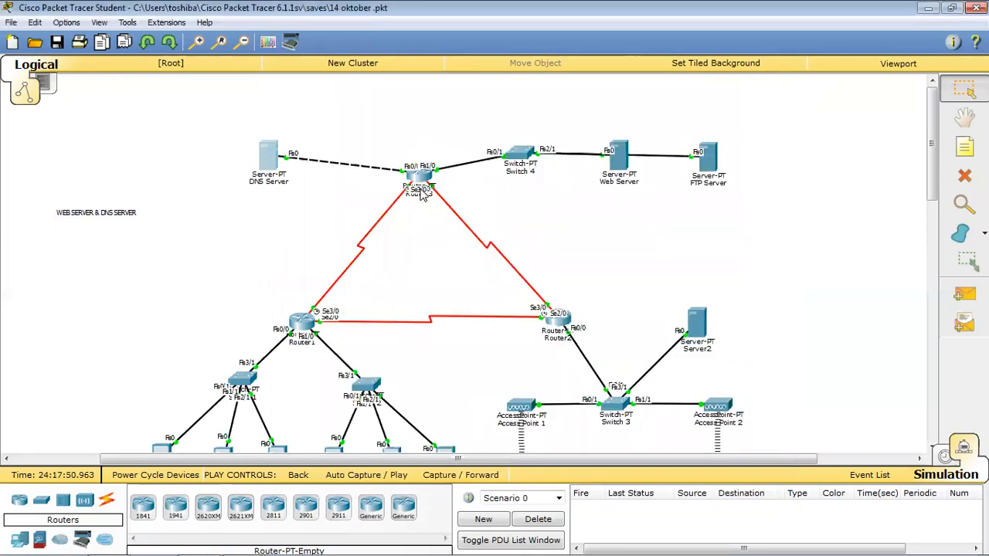
{"action": "left_click", "coordinate": [620, 157]}
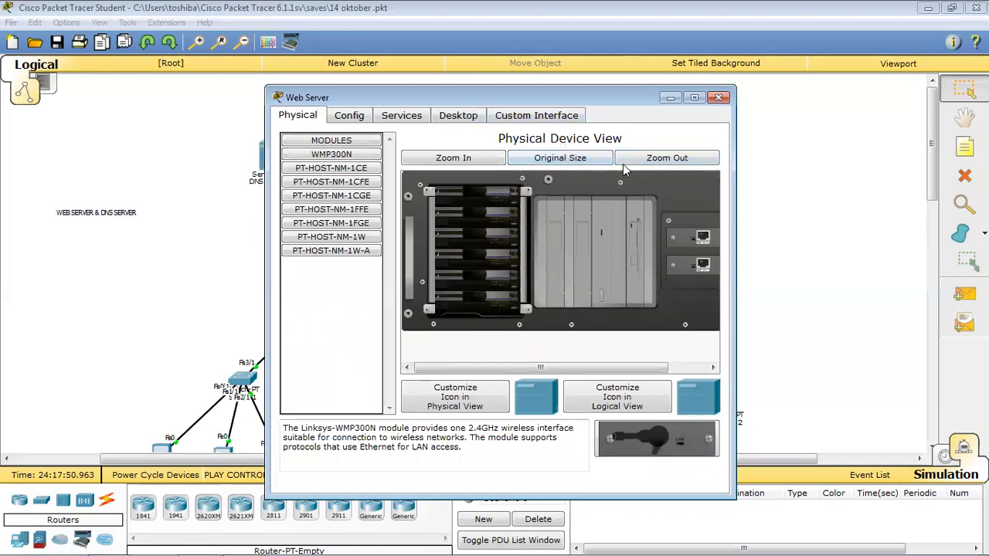
{"action": "left_click", "coordinate": [415, 117]}
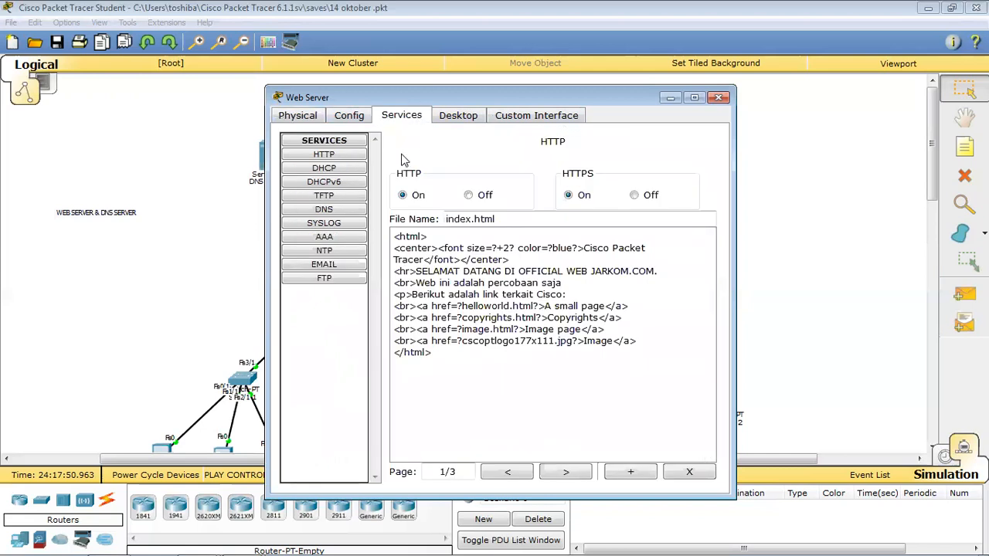
{"action": "left_click", "coordinate": [456, 116]}
{"action": "left_click", "coordinate": [323, 181]}
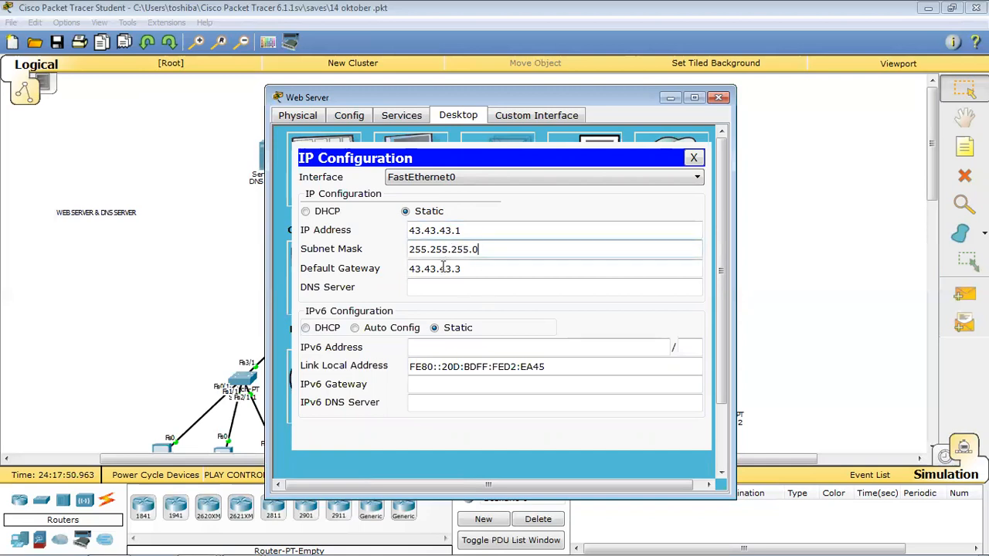
{"action": "left_click", "coordinate": [420, 269]}
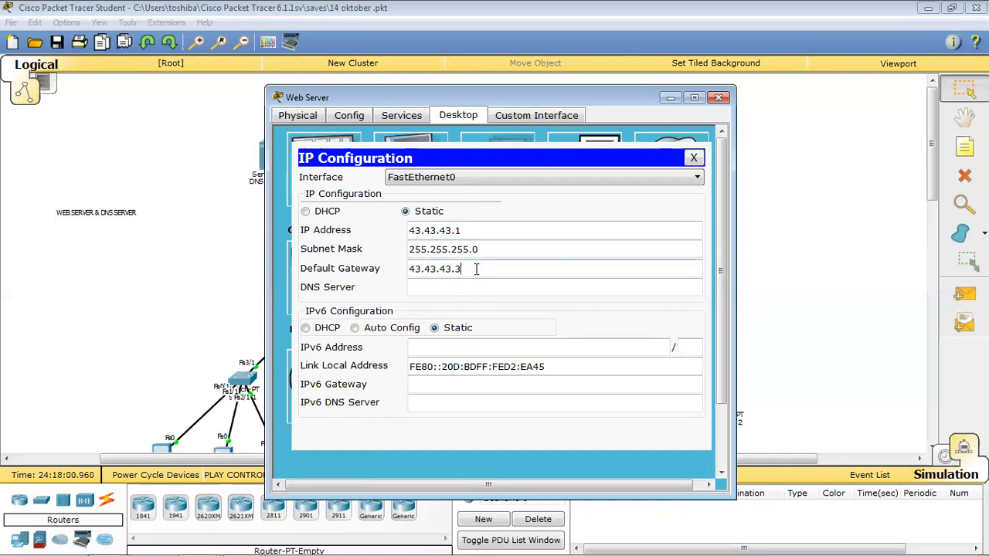
{"action": "left_click", "coordinate": [718, 97]}
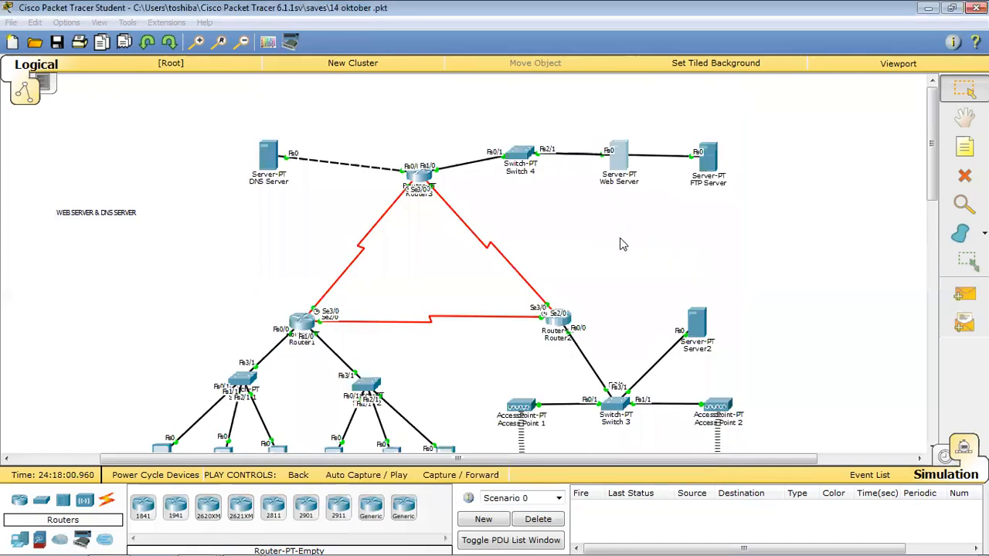
{"action": "left_click", "coordinate": [704, 160]}
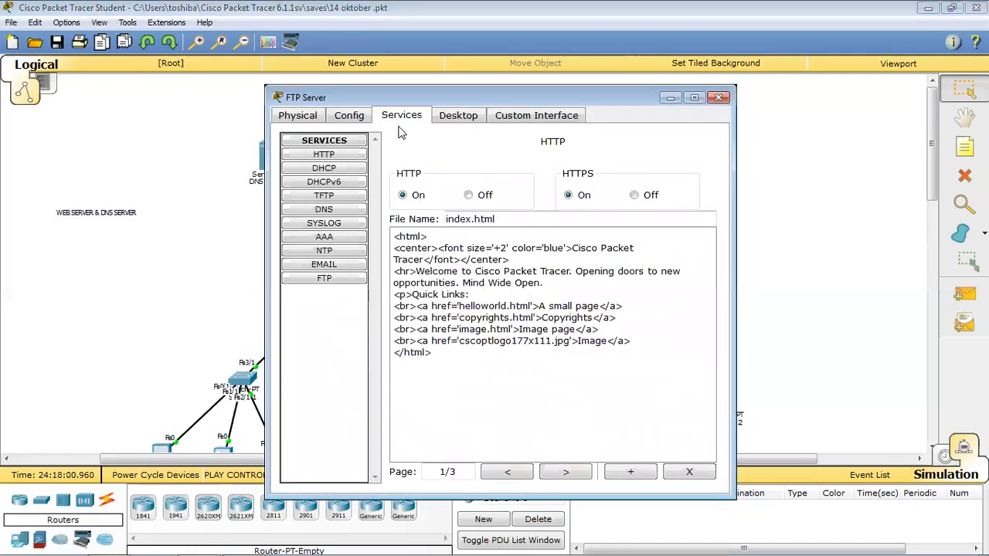
{"action": "left_click", "coordinate": [458, 115]}
{"action": "left_click", "coordinate": [324, 194]}
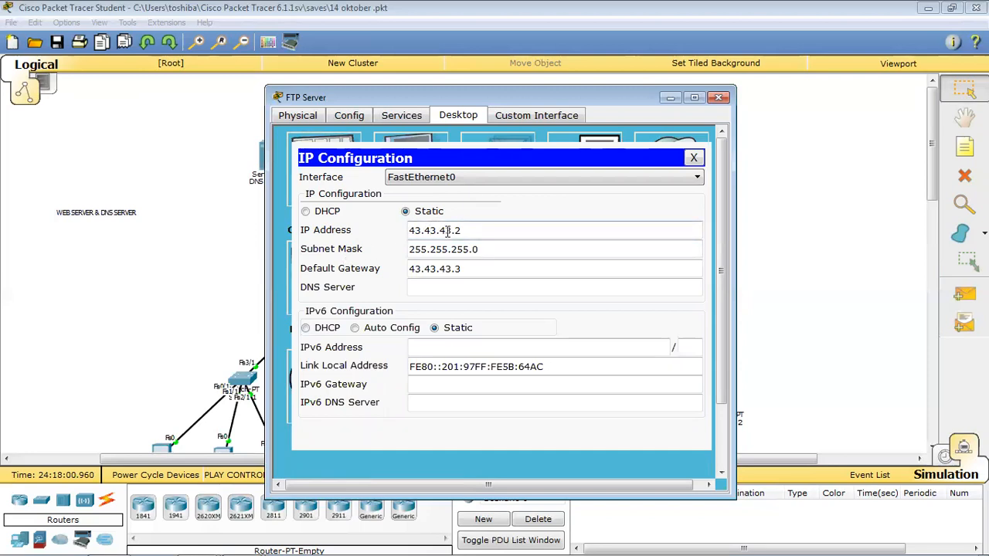
{"action": "left_click", "coordinate": [490, 234]}
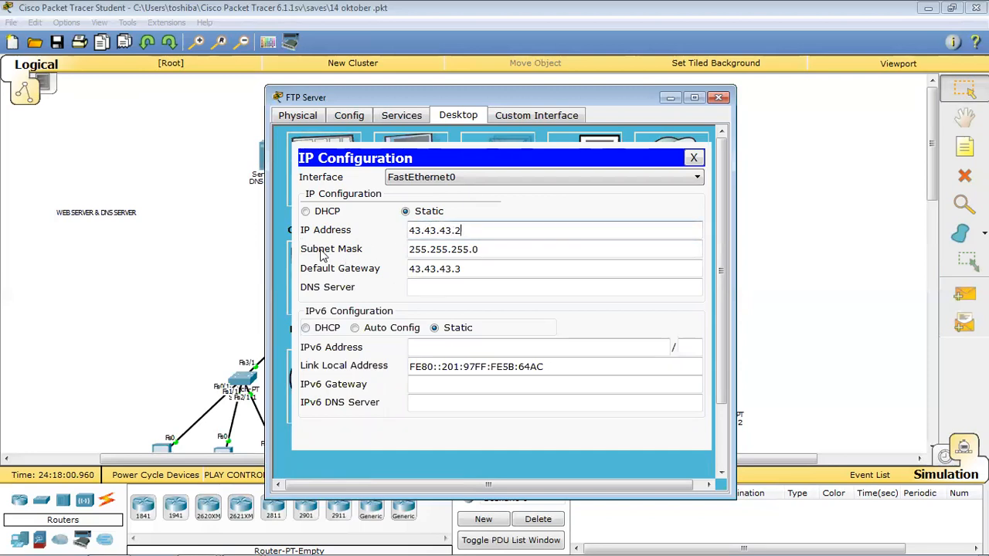
{"action": "left_click", "coordinate": [430, 250]}
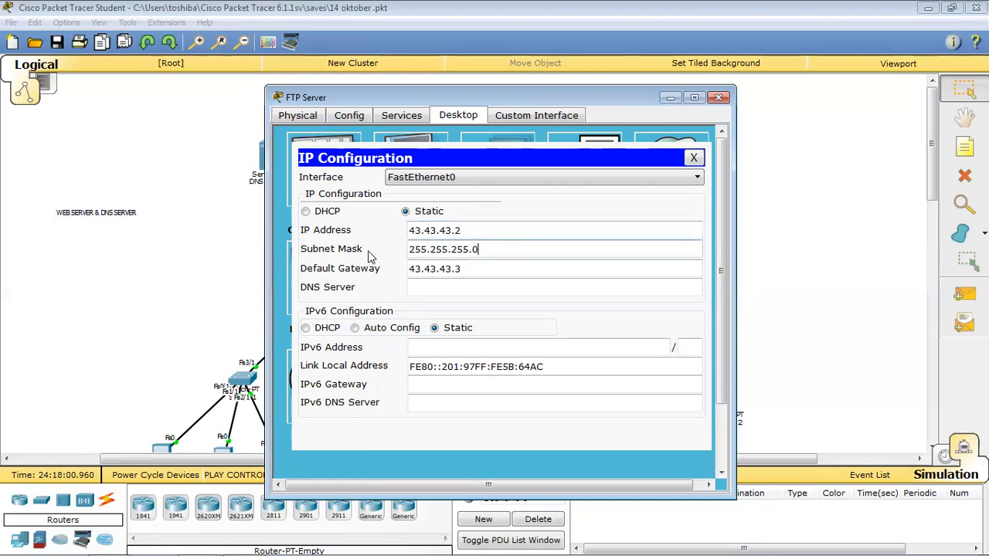
{"action": "left_click", "coordinate": [423, 269]}
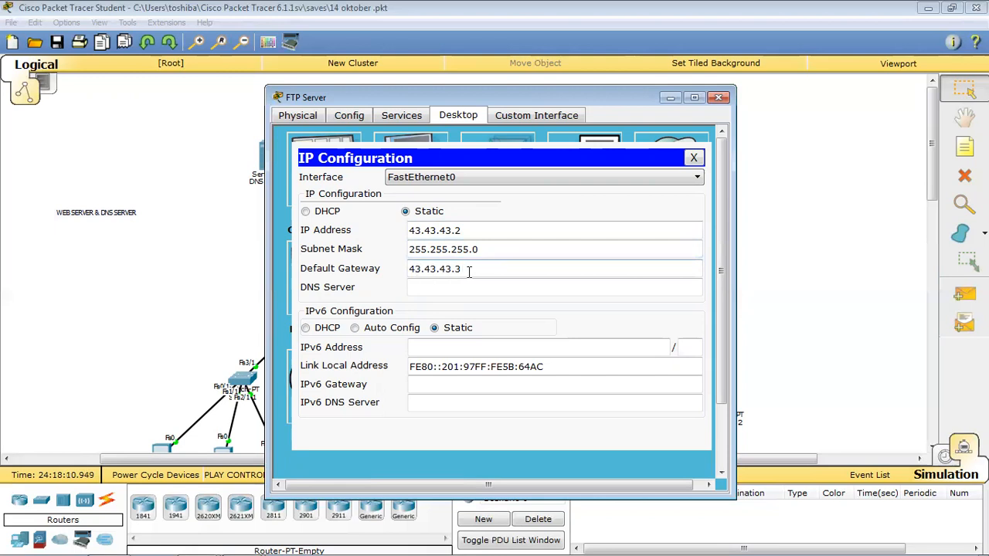
{"action": "left_click", "coordinate": [694, 158]}
{"action": "left_click", "coordinate": [719, 97]}
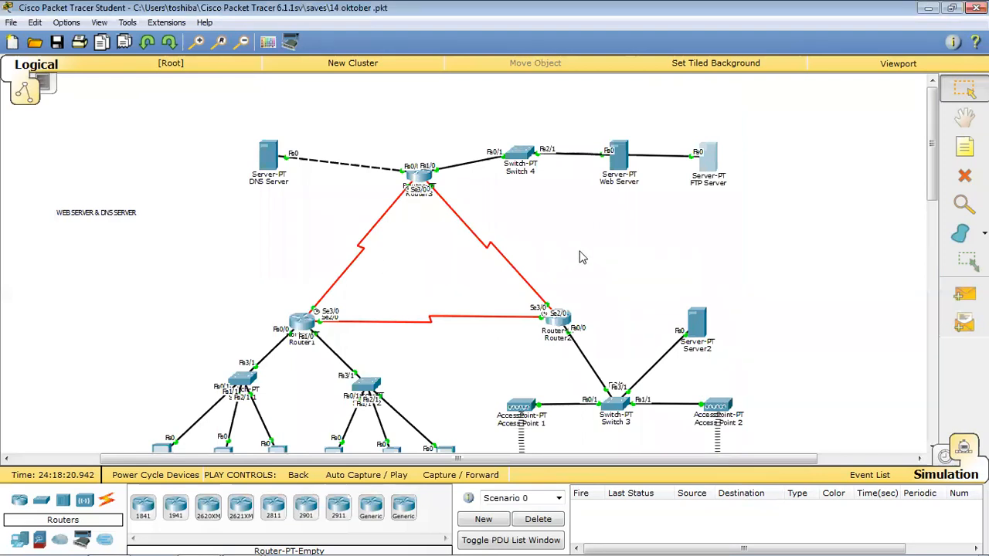
Check Router1's FastEthernet0/0 and FastEthernet1/0 (192.168.1.126) interface settings.
{"action": "scroll", "coordinate": [583, 258], "scroll_direction": "down", "scroll_amount": 2}
{"action": "scroll", "coordinate": [459, 210], "scroll_direction": "up", "scroll_amount": 1}
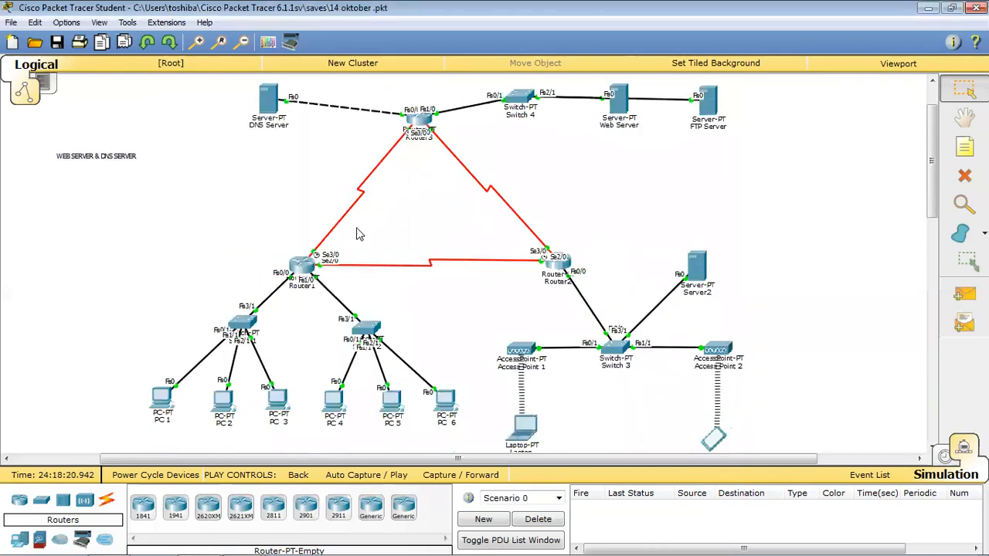
{"action": "left_click", "coordinate": [302, 265]}
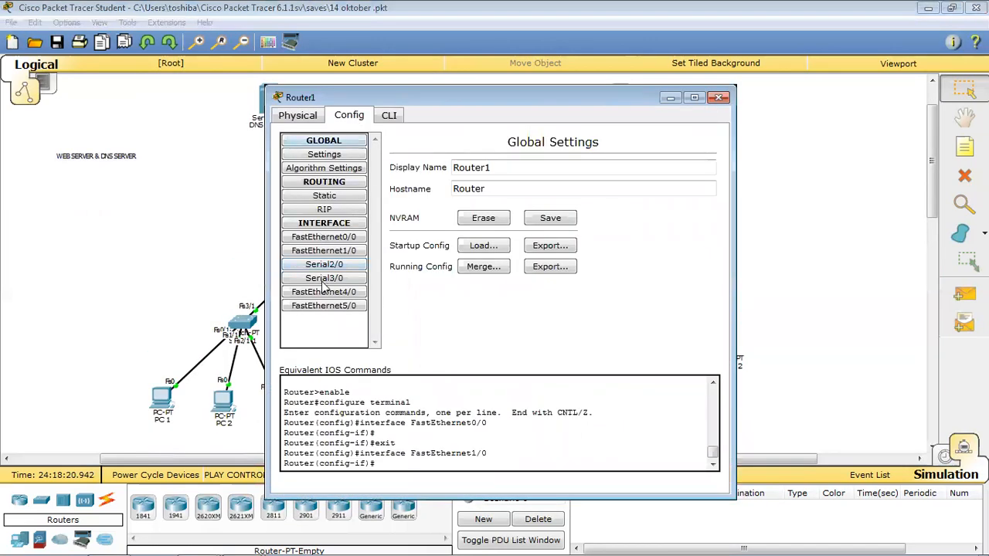
{"action": "left_click", "coordinate": [336, 238]}
{"action": "left_click", "coordinate": [340, 252]}
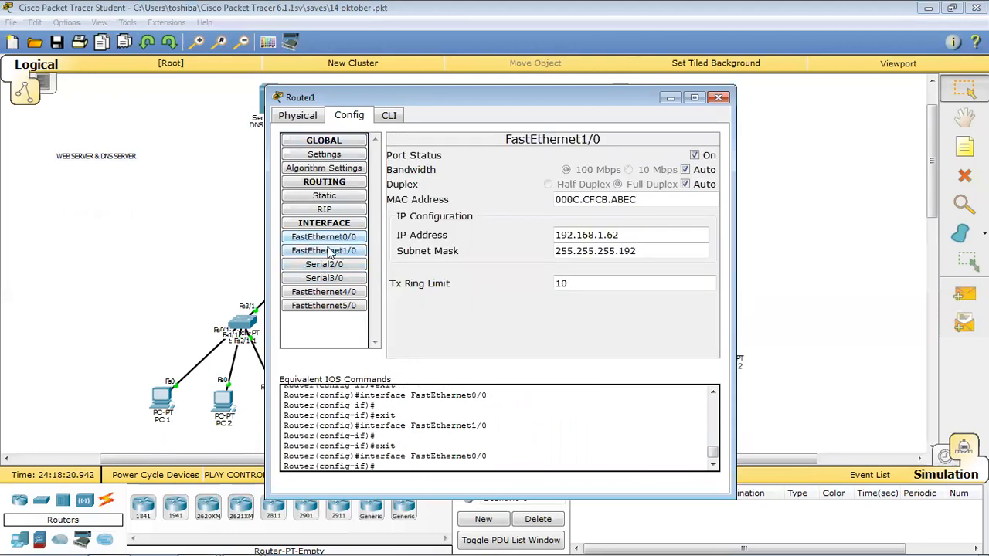
{"action": "left_click_drag", "start_coordinate": [461, 98], "coordinate": [640, 104]}
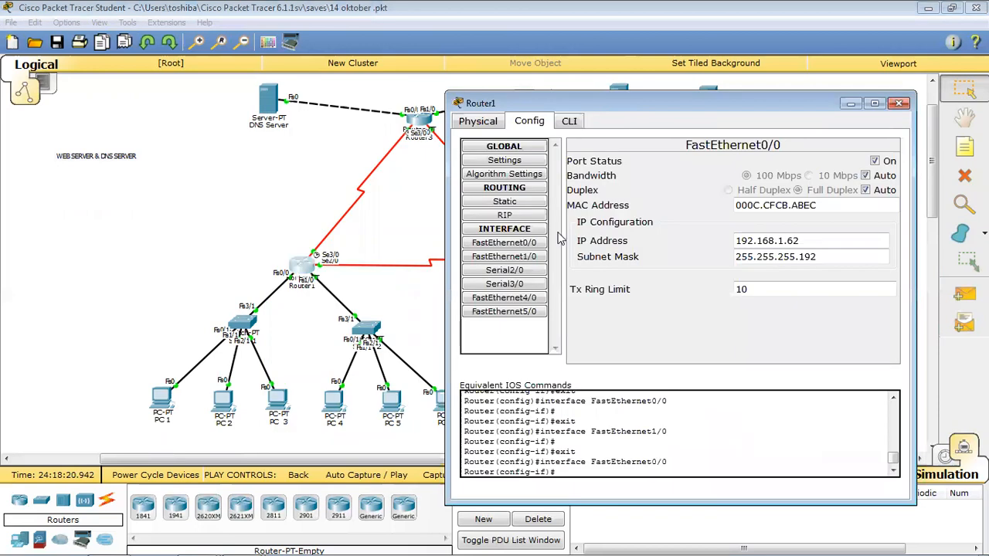
{"action": "left_click", "coordinate": [525, 244]}
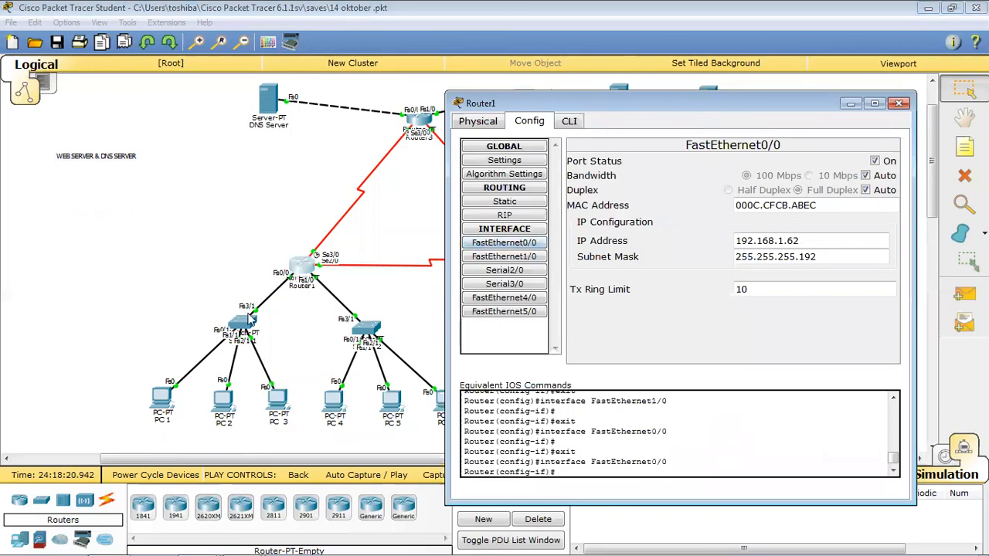
{"action": "left_click", "coordinate": [518, 258]}
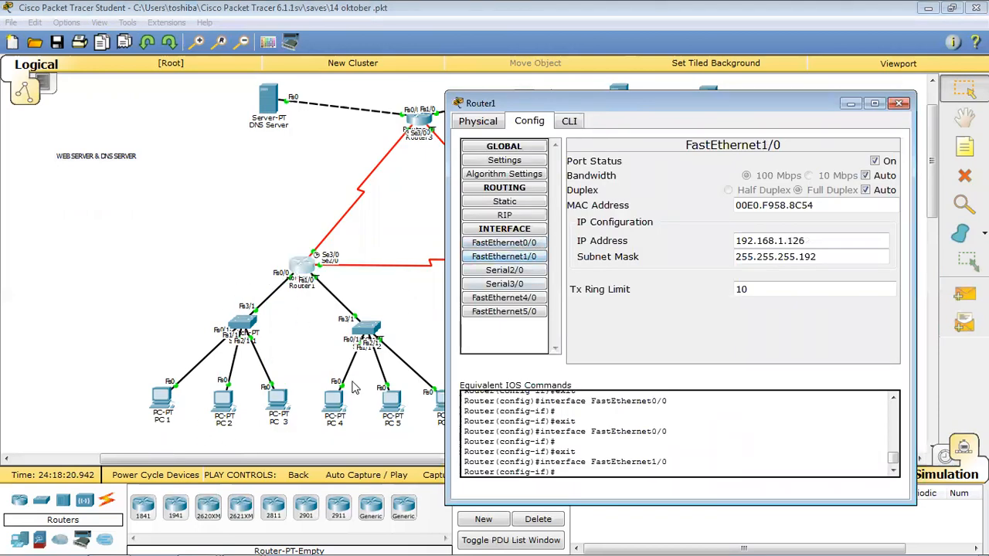
Check Router1's Serial2/0 (12.12.12.1) and Serial3/0 (13.13.13.1) addresses, then open Router2.
{"action": "left_click", "coordinate": [506, 272]}
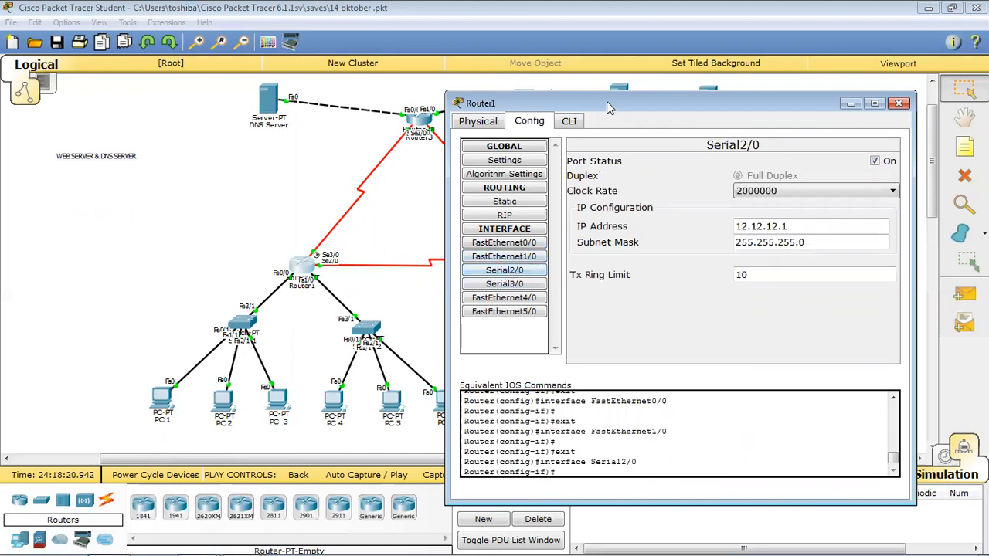
{"action": "left_click_drag", "start_coordinate": [607, 101], "coordinate": [709, 107]}
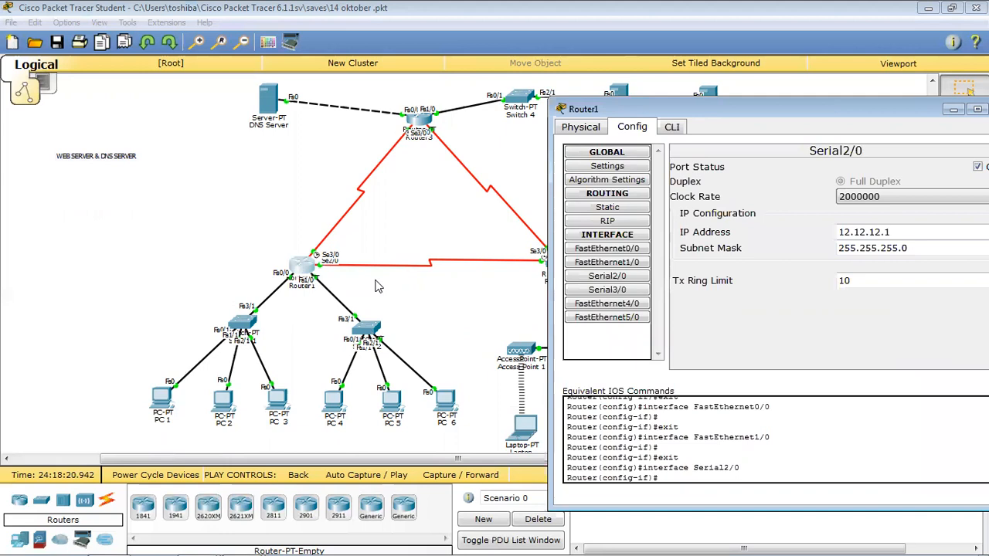
{"action": "left_click", "coordinate": [607, 289]}
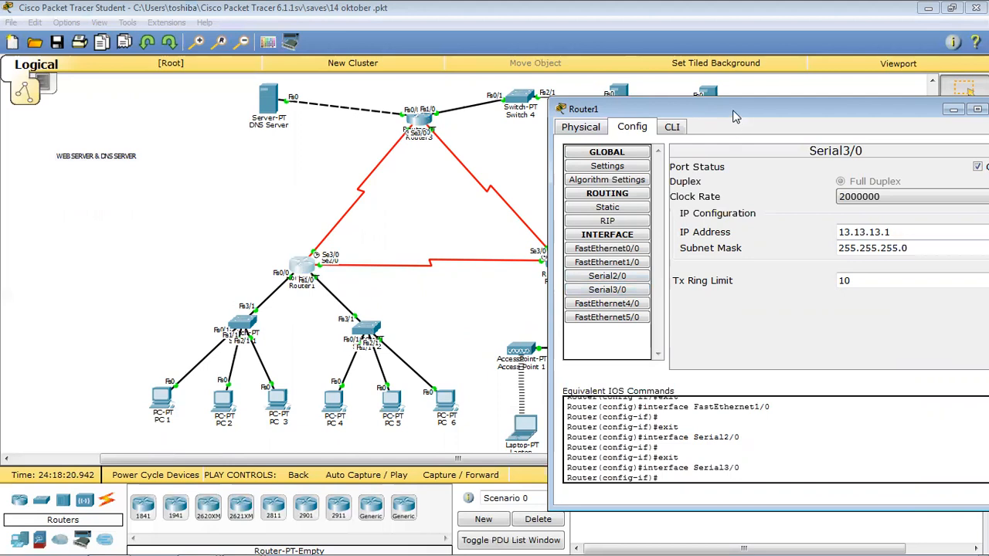
{"action": "left_click_drag", "start_coordinate": [734, 111], "coordinate": [646, 102]}
{"action": "left_click", "coordinate": [800, 221]}
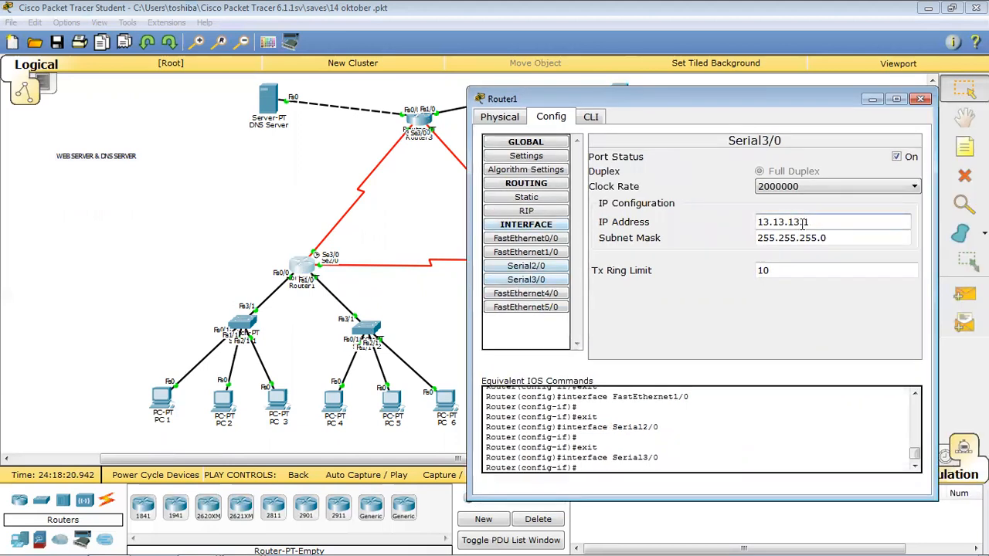
{"action": "left_click", "coordinate": [921, 99]}
{"action": "left_click", "coordinate": [558, 265]}
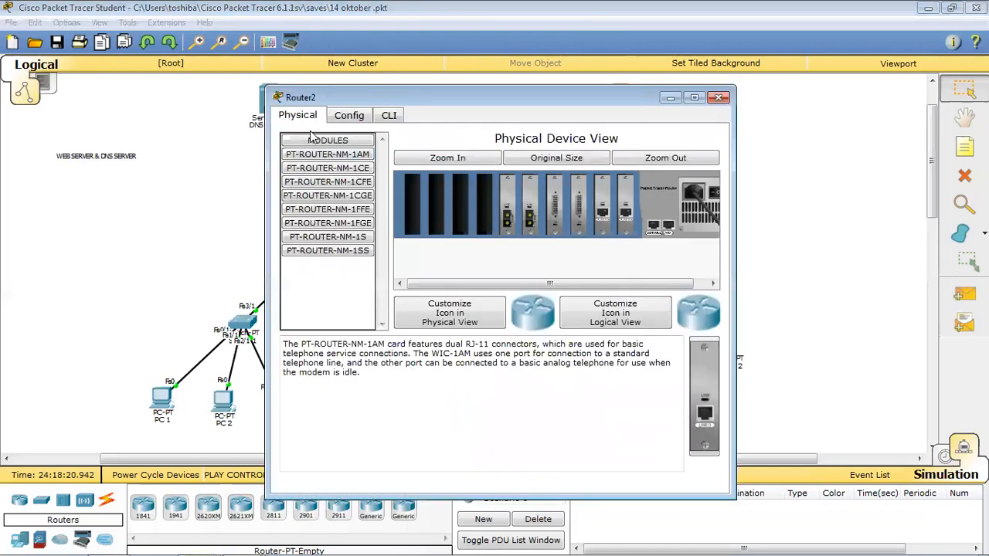
Check Router2's FastEthernet0/0, Serial2/0 (12.12.12.2) and Serial3/0 (23.23.23.2) addresses, then close it.
{"action": "left_click", "coordinate": [348, 115]}
{"action": "left_click", "coordinate": [304, 120]}
{"action": "left_click", "coordinate": [341, 118]}
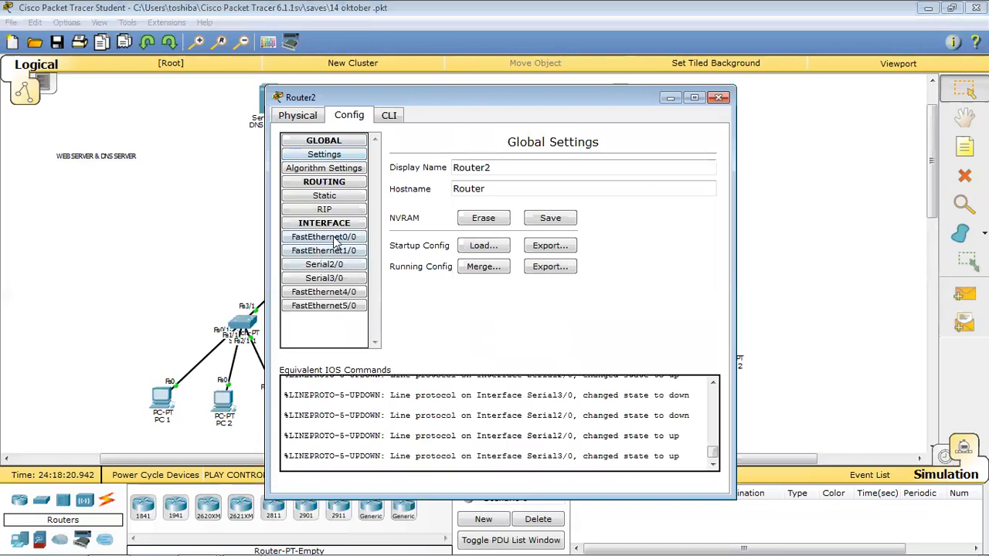
{"action": "left_click", "coordinate": [334, 238]}
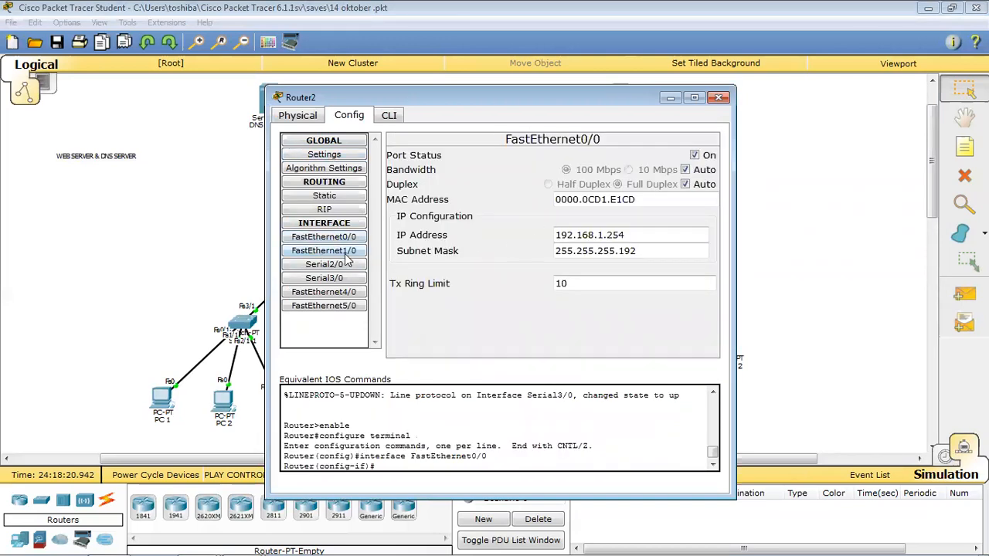
{"action": "left_click", "coordinate": [344, 252]}
{"action": "left_click", "coordinate": [332, 236]}
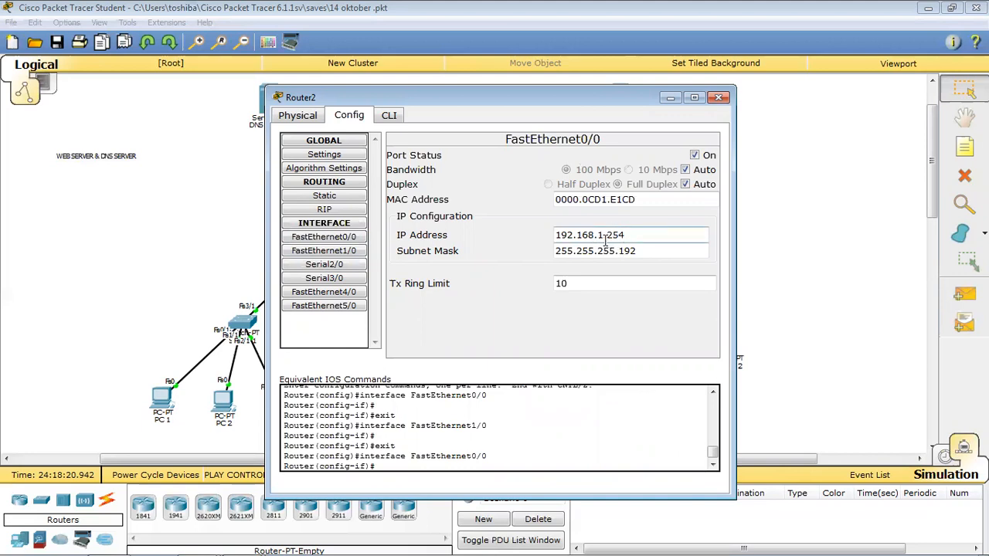
{"action": "left_click", "coordinate": [328, 265]}
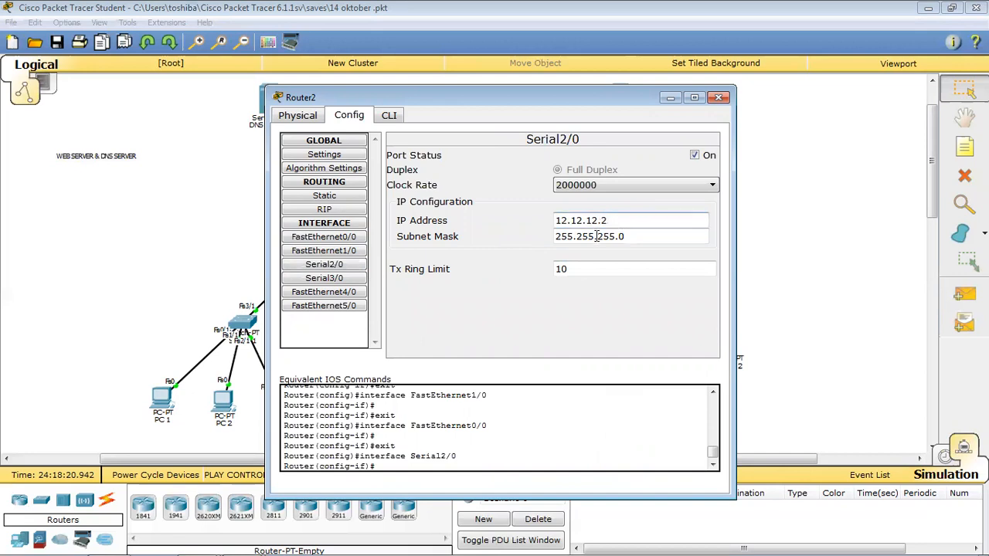
{"action": "left_click", "coordinate": [345, 280]}
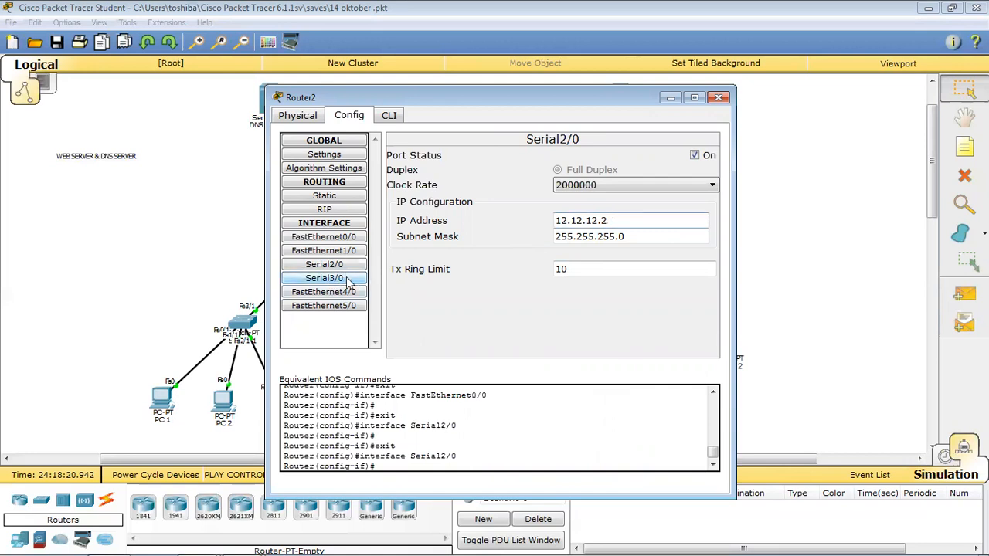
{"action": "left_click", "coordinate": [718, 97]}
Verify Router3's FastEthernet1/0 43.43.43.3, Serial2/0 23.23.23.3 and Serial3/0 12.12.12.3, then close it.
{"action": "left_click", "coordinate": [417, 120]}
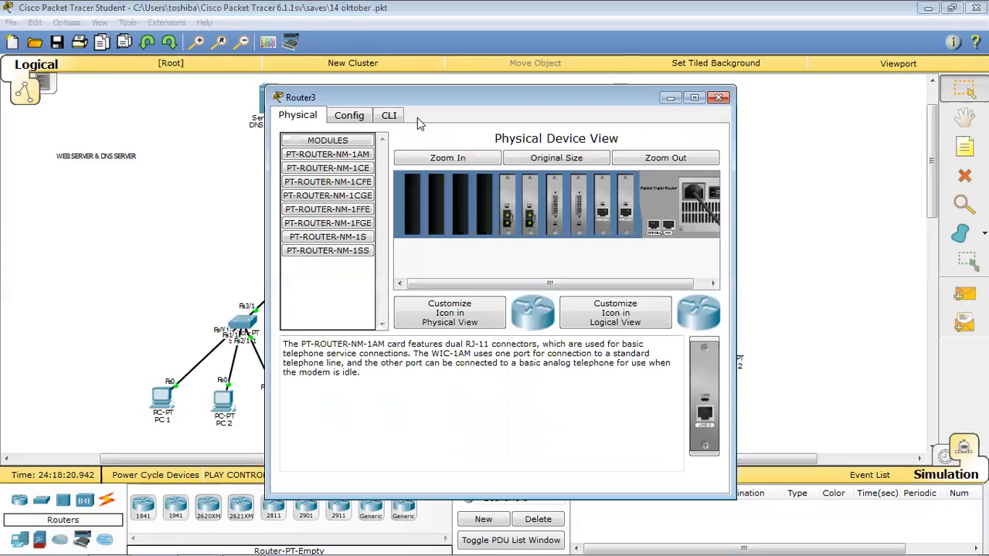
{"action": "left_click", "coordinate": [345, 120]}
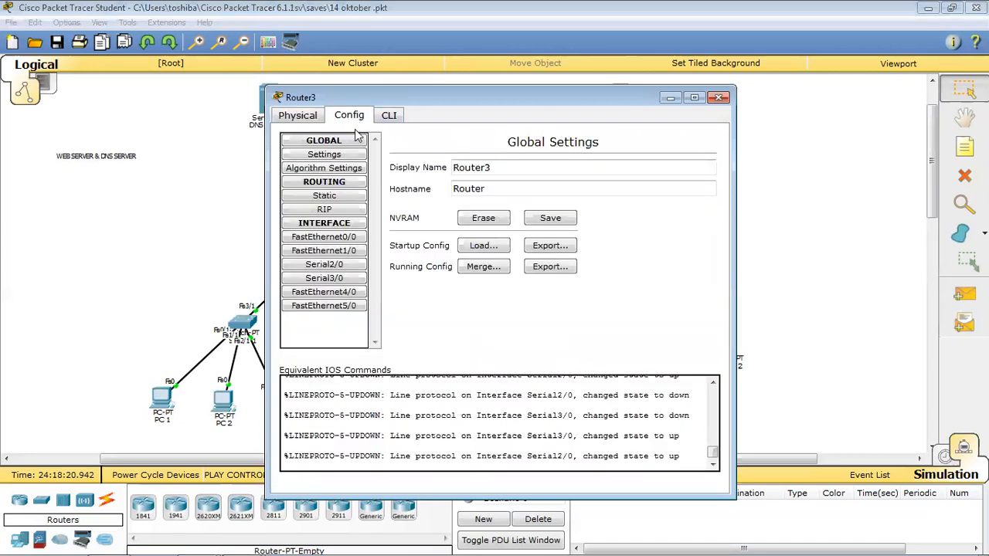
{"action": "left_click", "coordinate": [338, 240]}
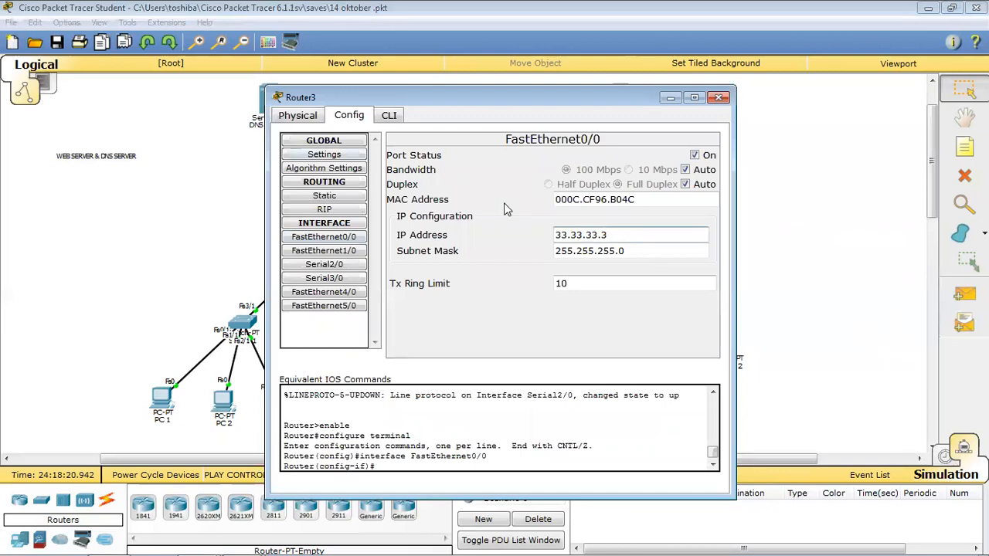
{"action": "left_click", "coordinate": [322, 251]}
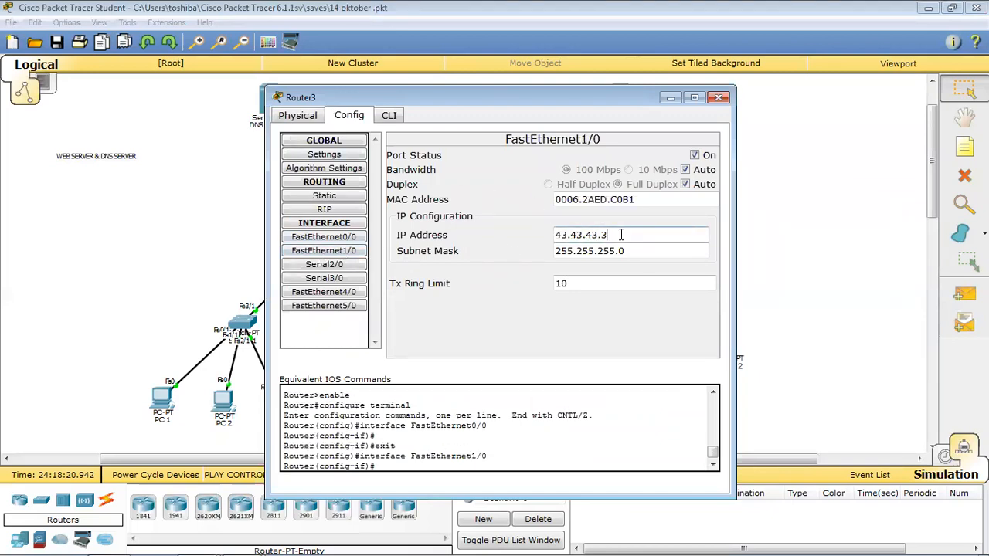
{"action": "left_click_drag", "start_coordinate": [540, 102], "coordinate": [524, 220]}
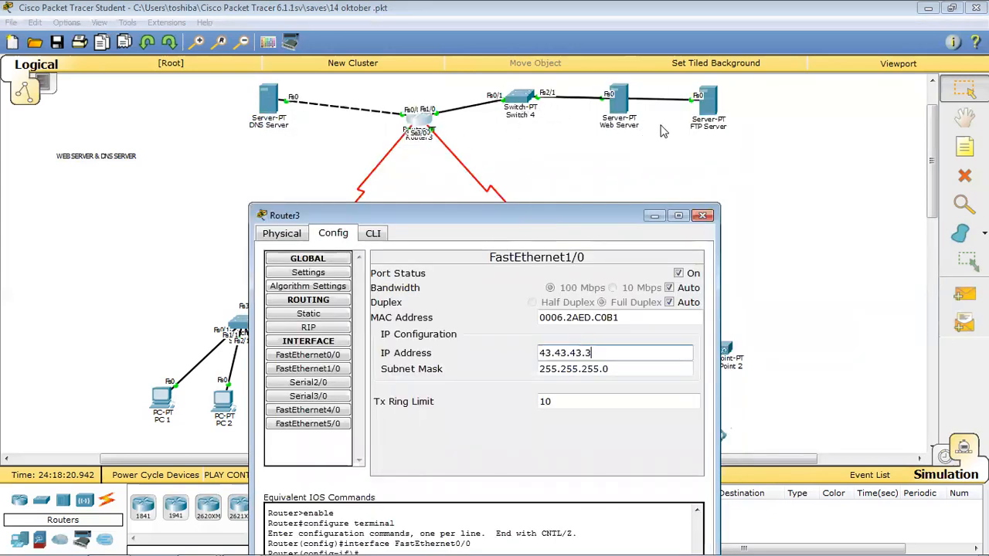
{"action": "left_click_drag", "start_coordinate": [586, 218], "coordinate": [607, 120]}
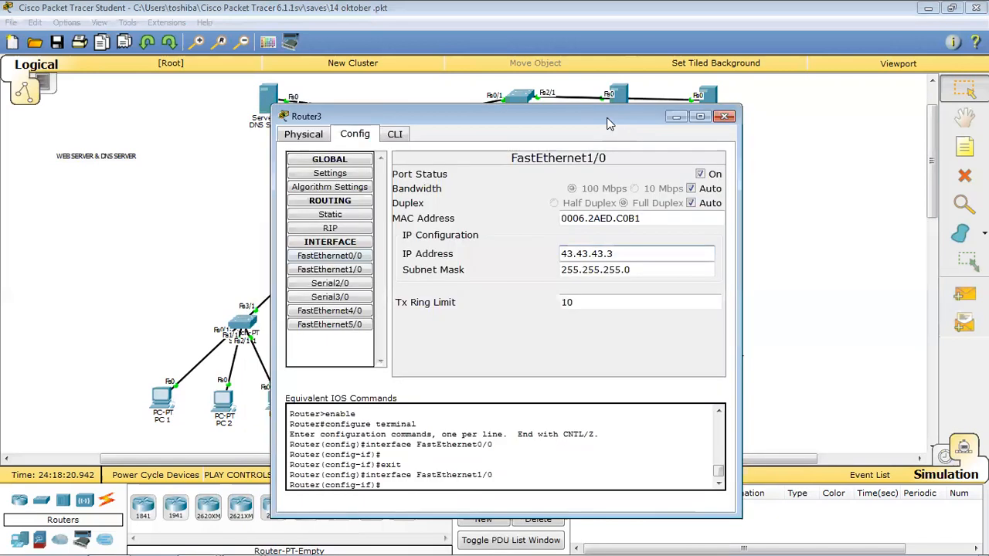
{"action": "left_click", "coordinate": [368, 284]}
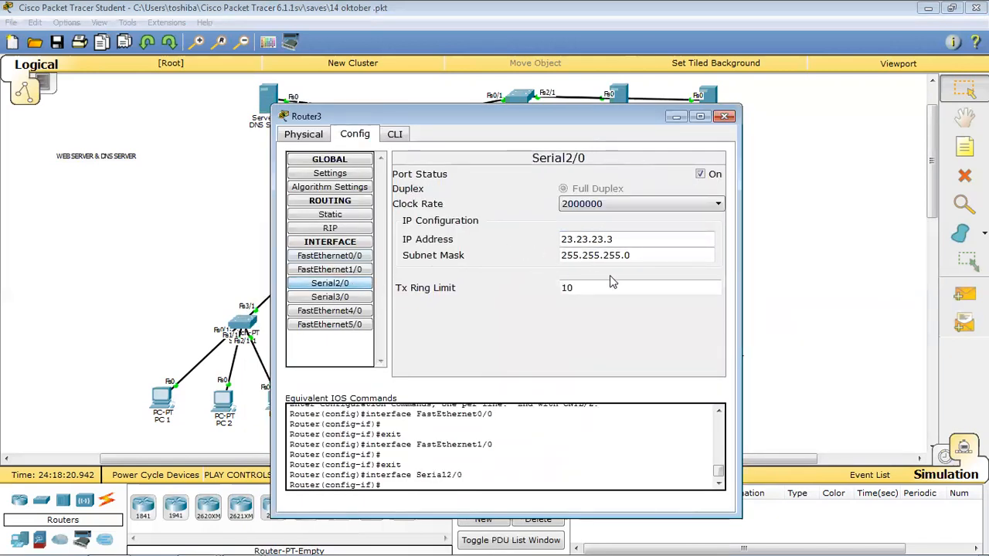
{"action": "left_click_drag", "start_coordinate": [539, 108], "coordinate": [685, 93]}
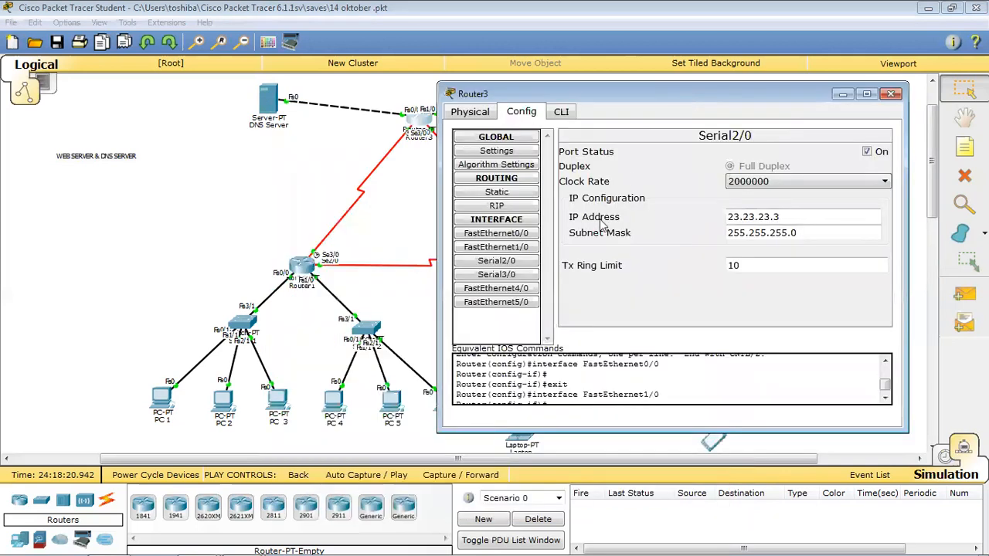
{"action": "left_click", "coordinate": [496, 274]}
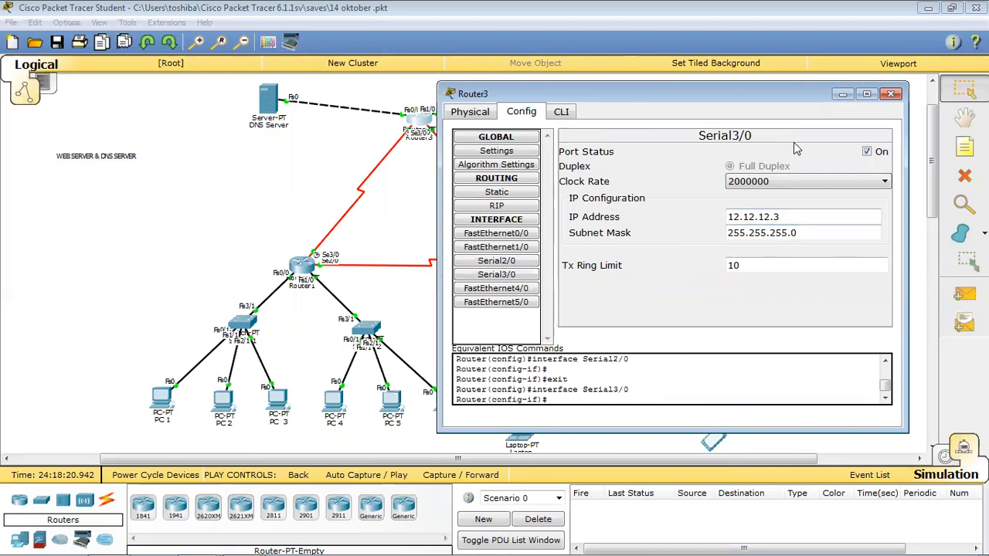
{"action": "left_click", "coordinate": [890, 93]}
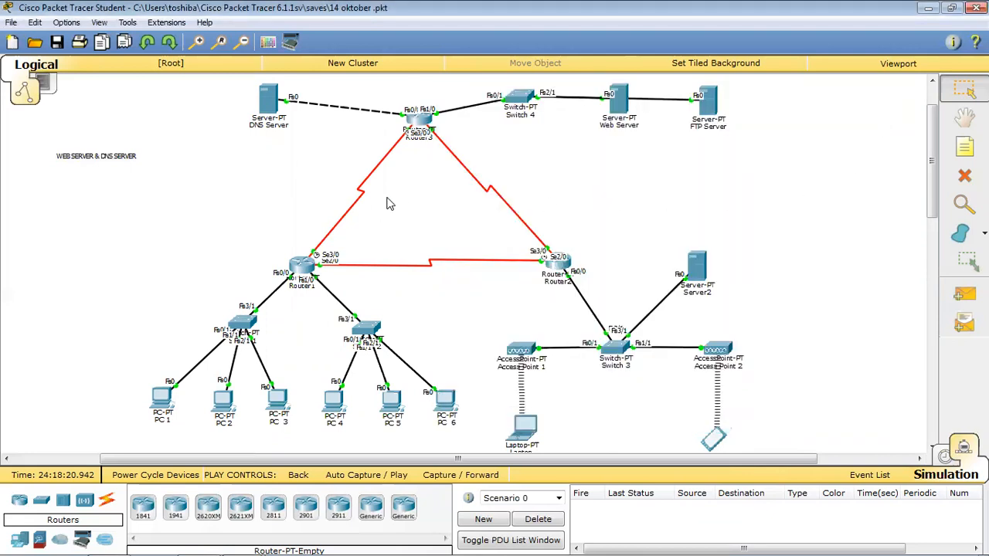
{"action": "left_click", "coordinate": [300, 270]}
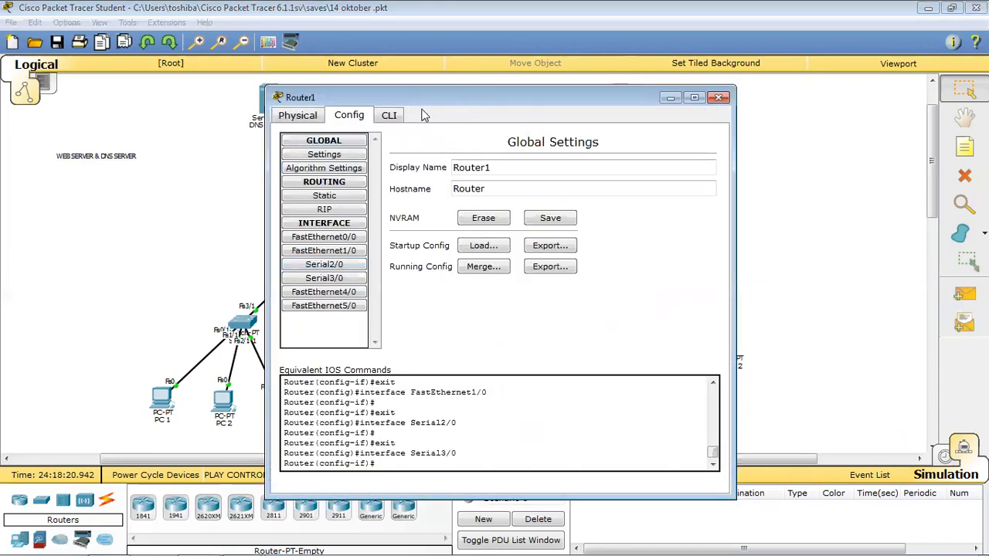
{"action": "left_click", "coordinate": [324, 210]}
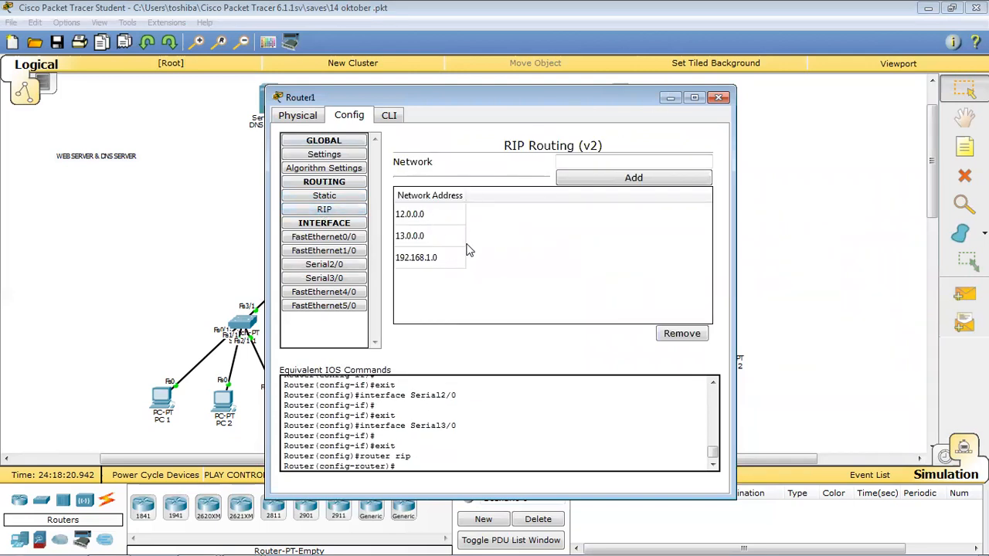
{"action": "left_click", "coordinate": [413, 218]}
{"action": "left_click", "coordinate": [414, 238]}
{"action": "left_click", "coordinate": [414, 257]}
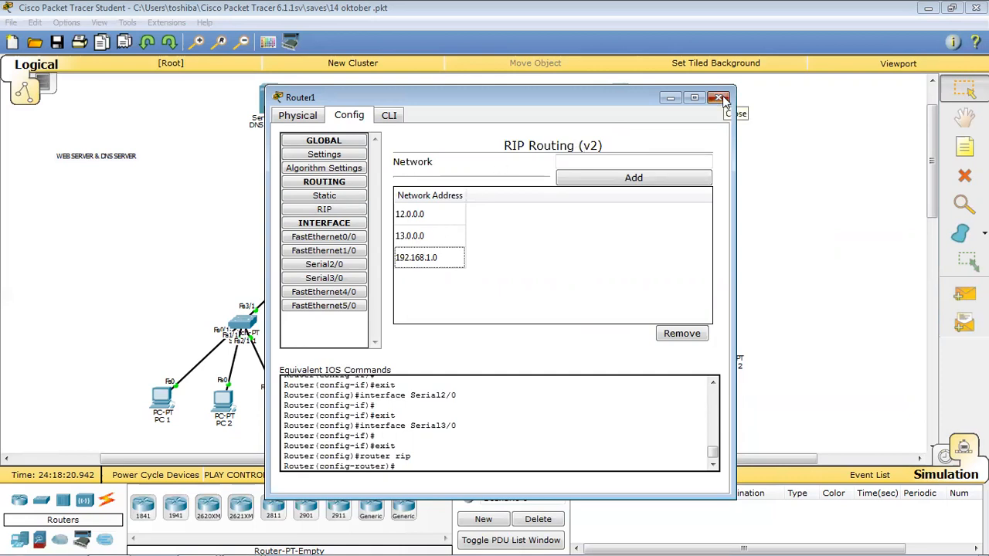
{"action": "left_click", "coordinate": [719, 97]}
{"action": "left_click", "coordinate": [302, 265]}
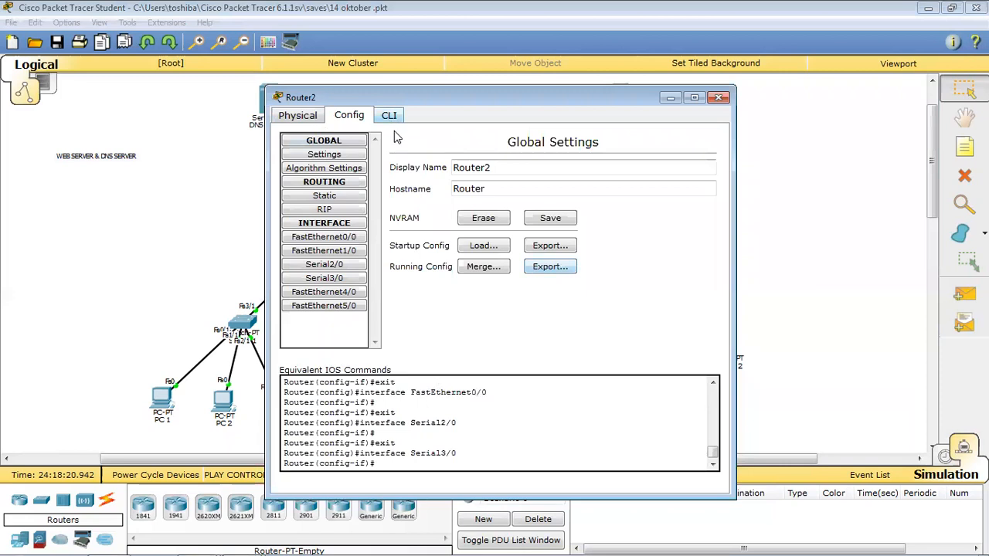
{"action": "left_click", "coordinate": [324, 209]}
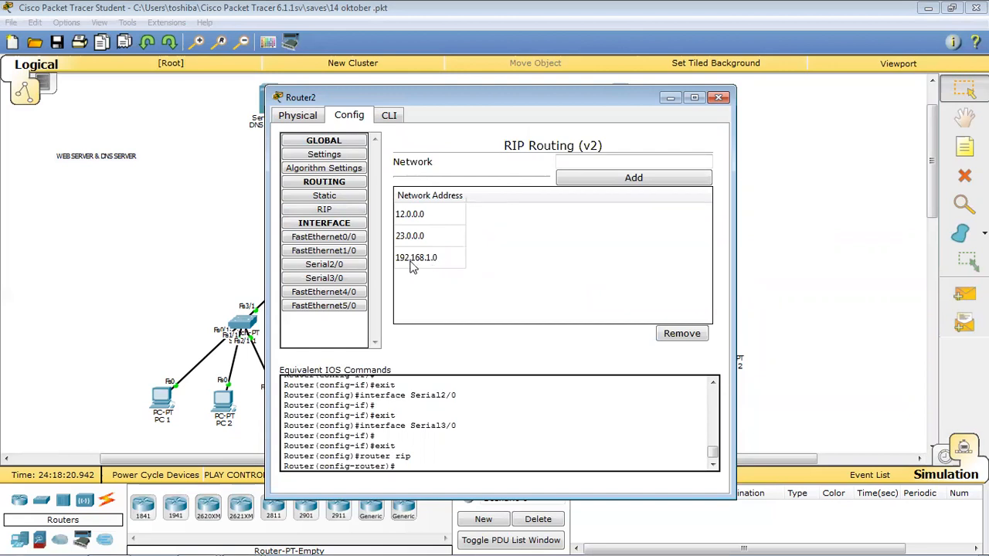
{"action": "left_click", "coordinate": [718, 98]}
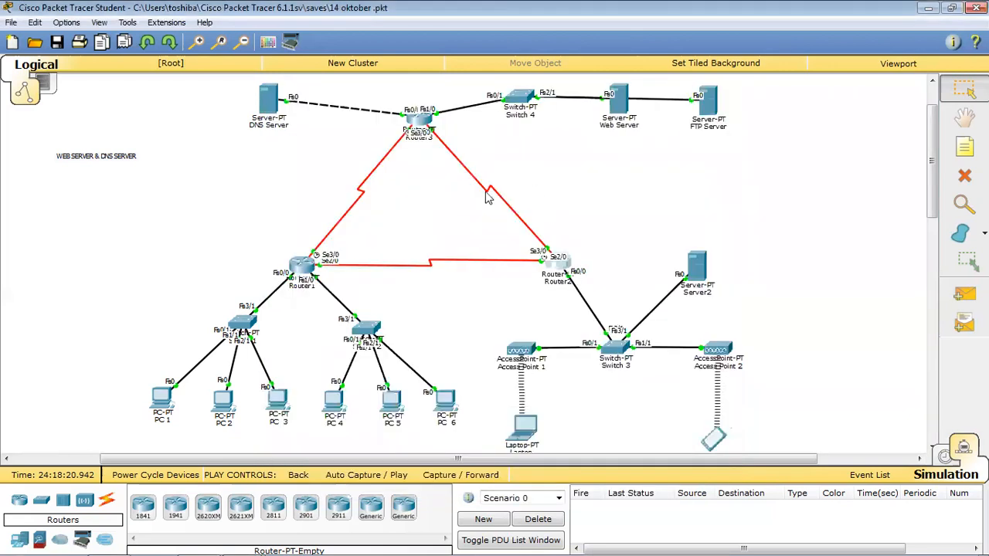
{"action": "left_click", "coordinate": [421, 128]}
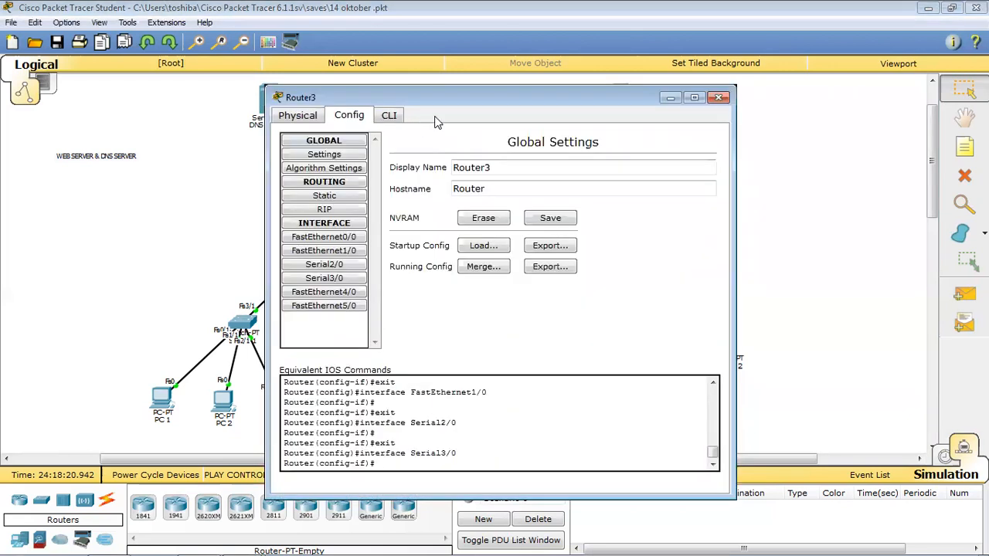
{"action": "left_click", "coordinate": [325, 209]}
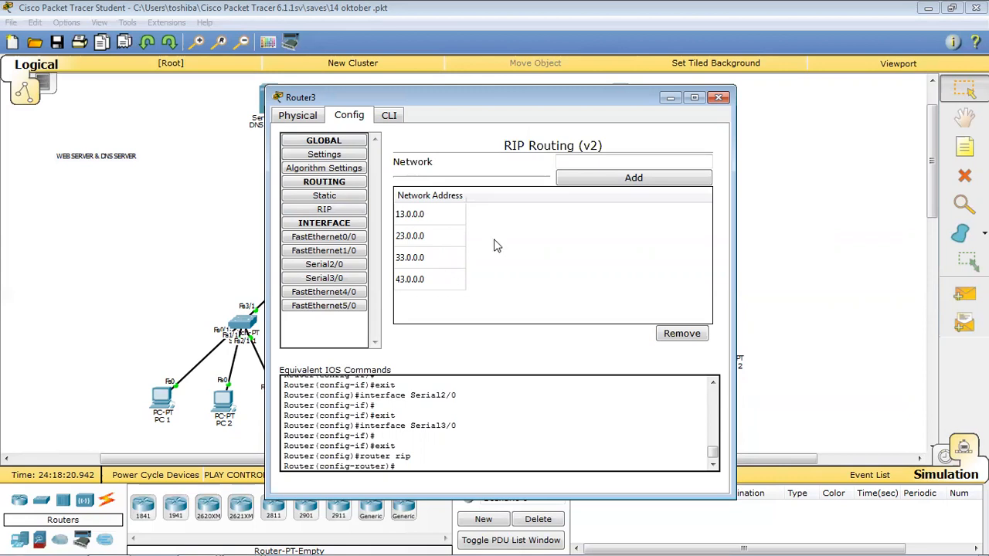
{"action": "left_click", "coordinate": [718, 97]}
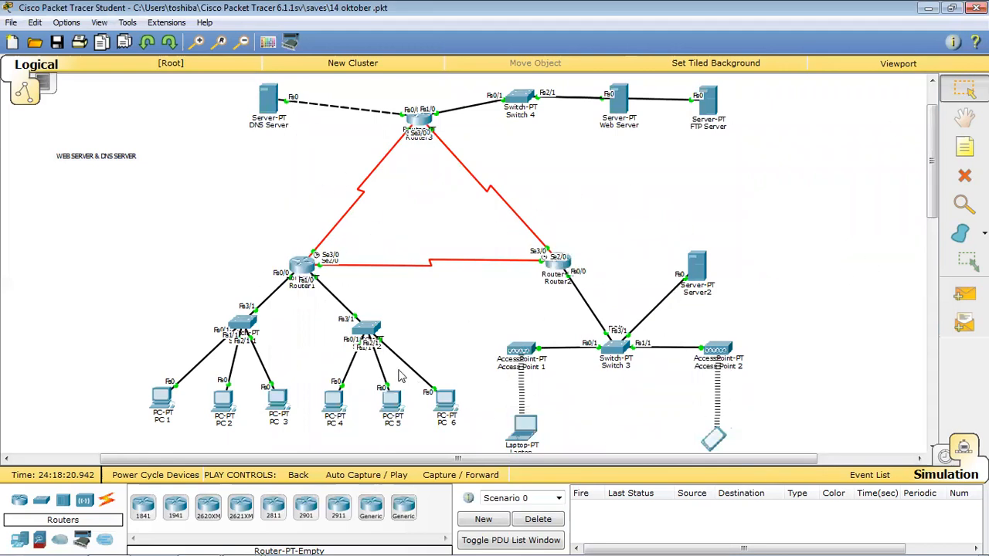
Add a simple PDU from PC 1 to the DNS Server, then clear it.
{"action": "left_click", "coordinate": [154, 406]}
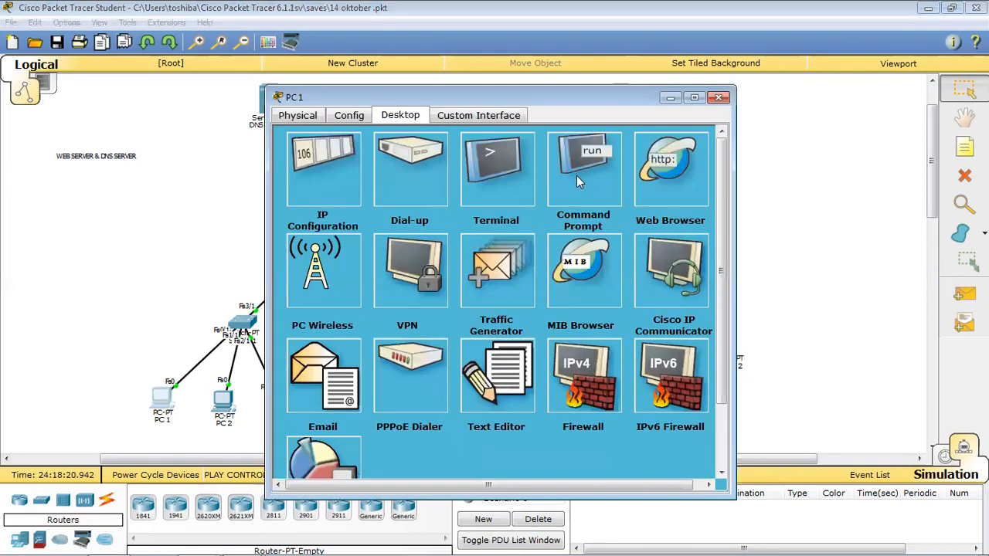
{"action": "left_click", "coordinate": [719, 97]}
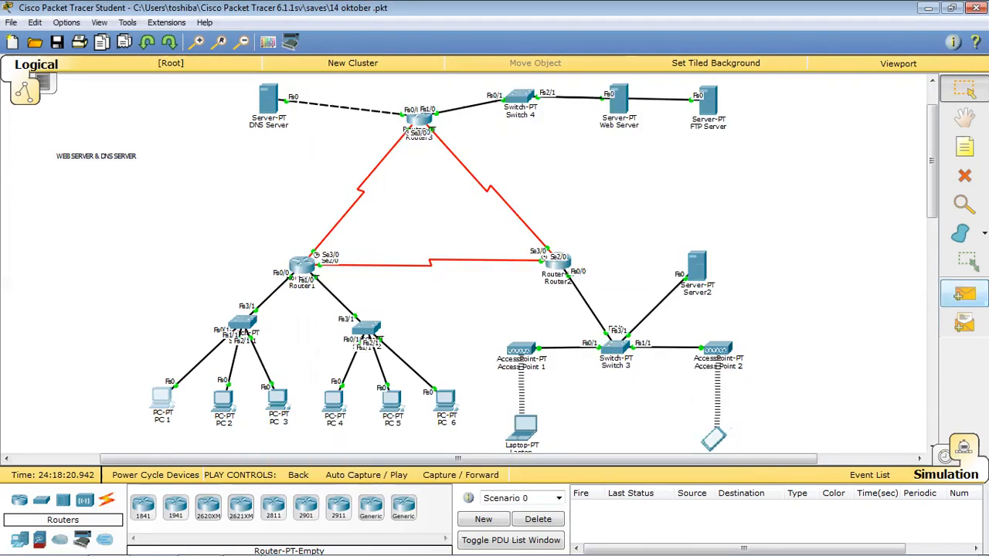
{"action": "left_click", "coordinate": [964, 295]}
{"action": "left_click", "coordinate": [154, 401]}
{"action": "left_click", "coordinate": [270, 102]}
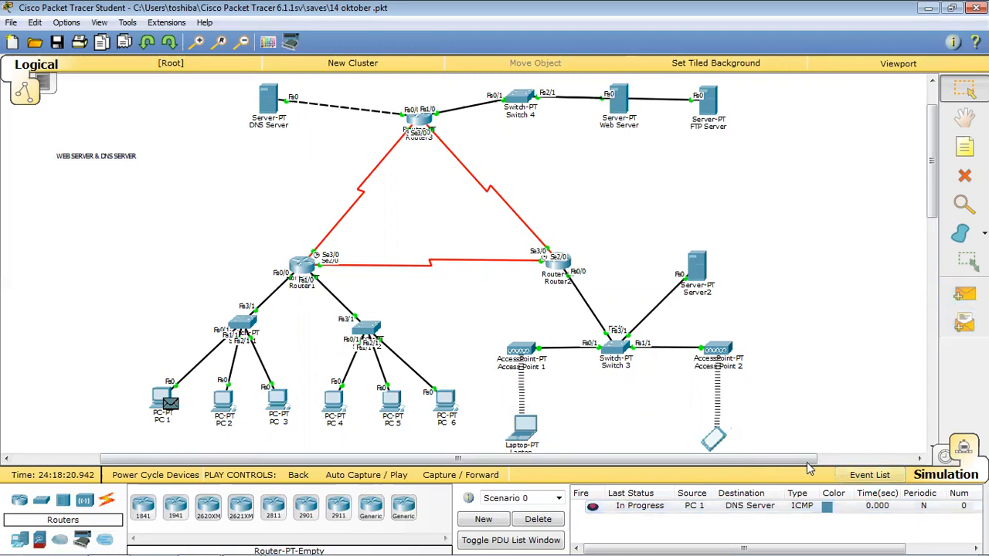
{"action": "left_click", "coordinate": [947, 456]}
{"action": "left_click", "coordinate": [960, 448]}
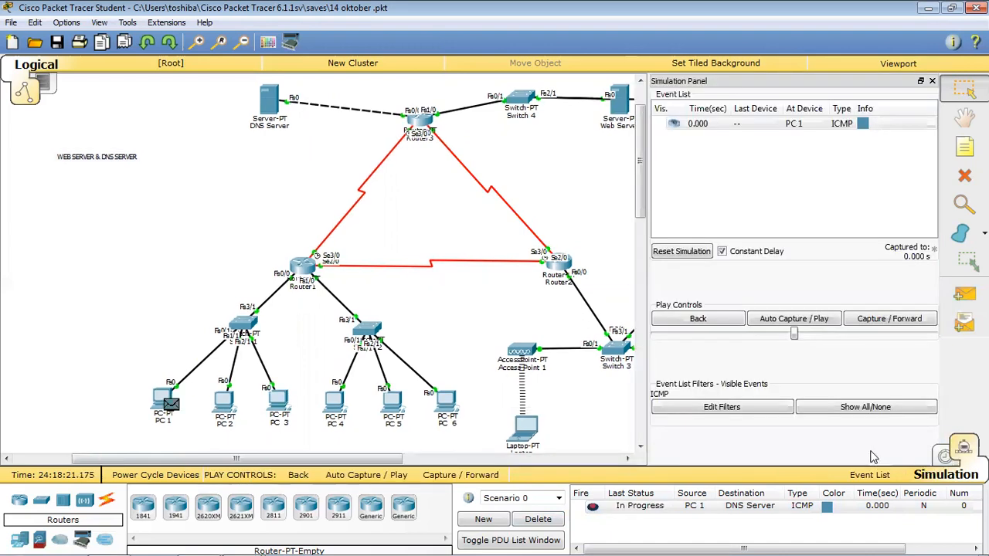
{"action": "left_click", "coordinate": [538, 519]}
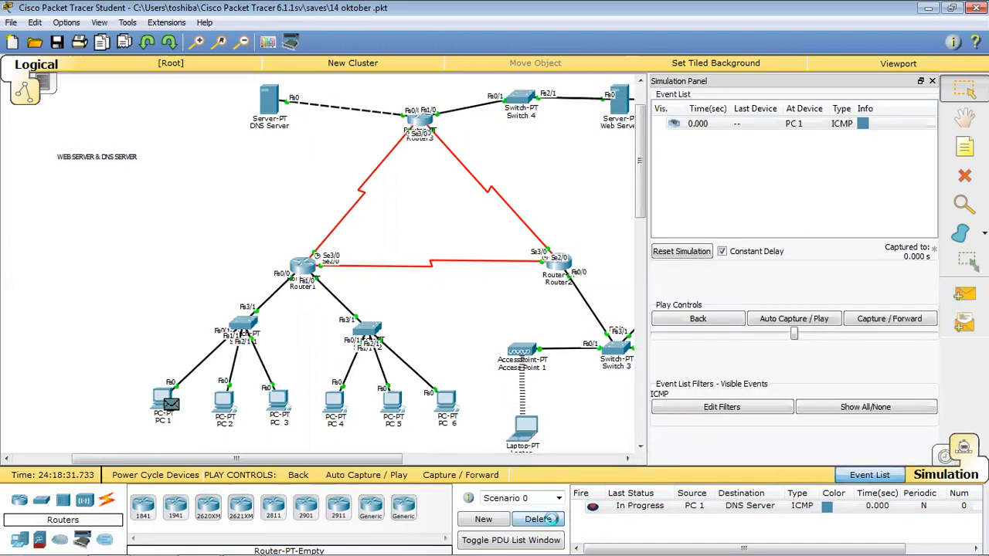
Re-send a PC 1-to-DNS Server ping, step it through, delete it and close the Simulation Panel.
{"action": "left_click", "coordinate": [963, 294]}
{"action": "left_click", "coordinate": [163, 402]}
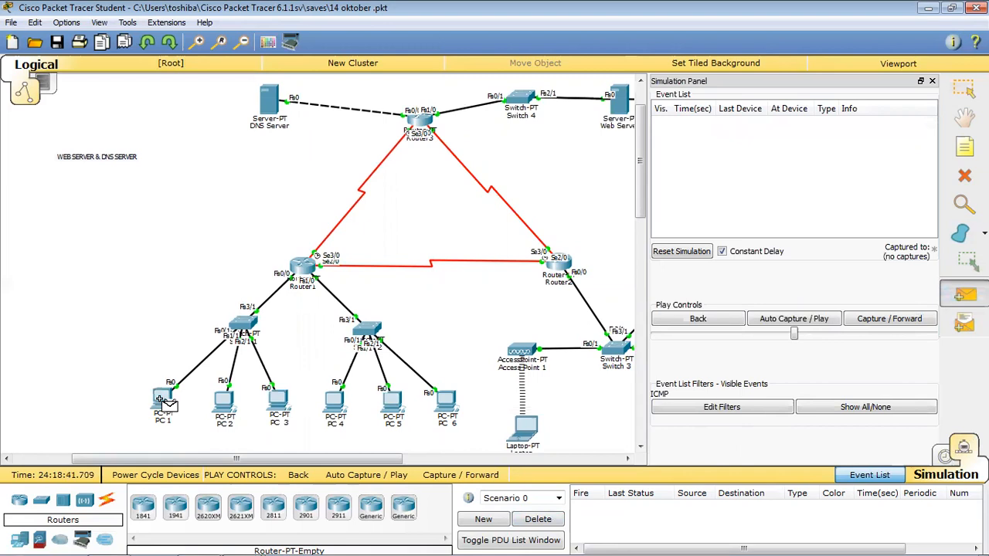
{"action": "left_click", "coordinate": [269, 100]}
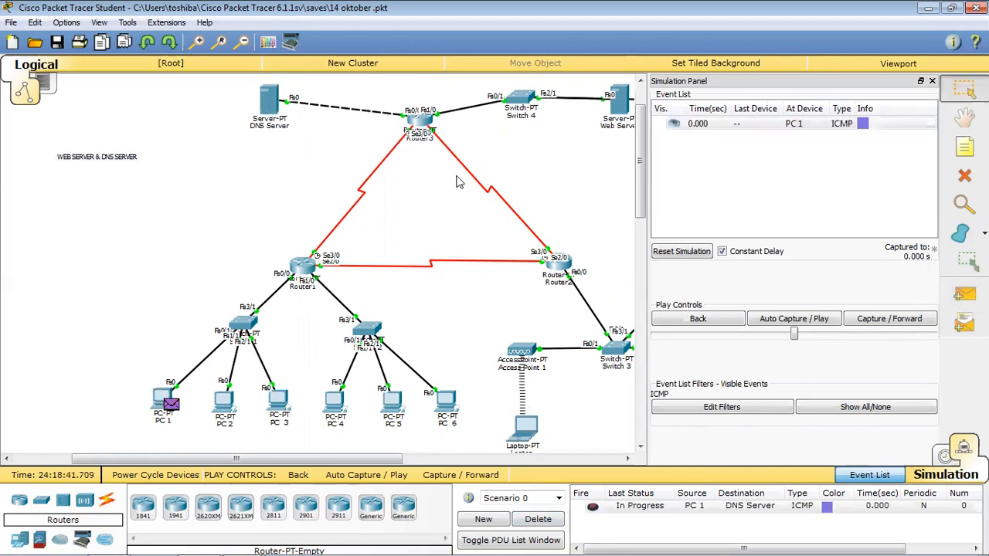
{"action": "left_click", "coordinate": [877, 324]}
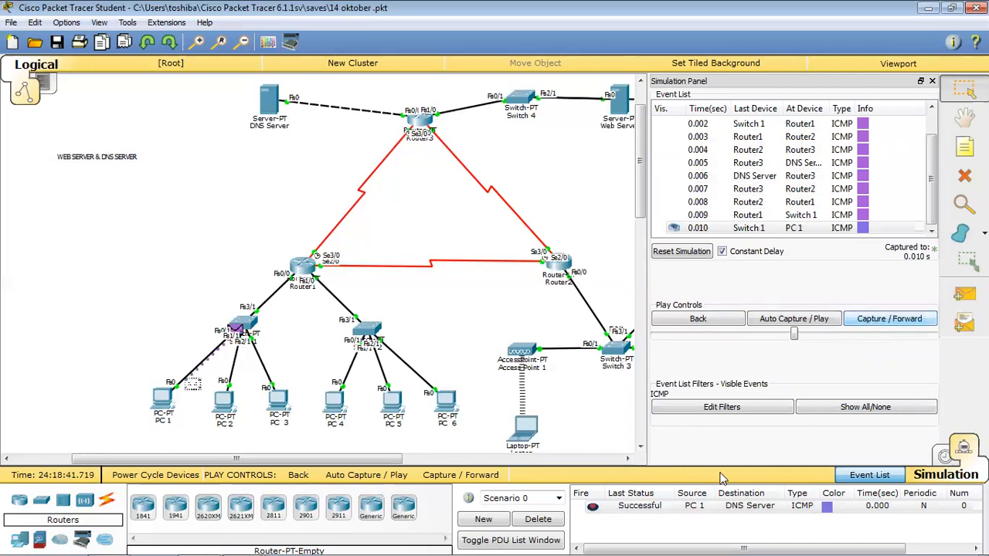
{"action": "left_click", "coordinate": [555, 521]}
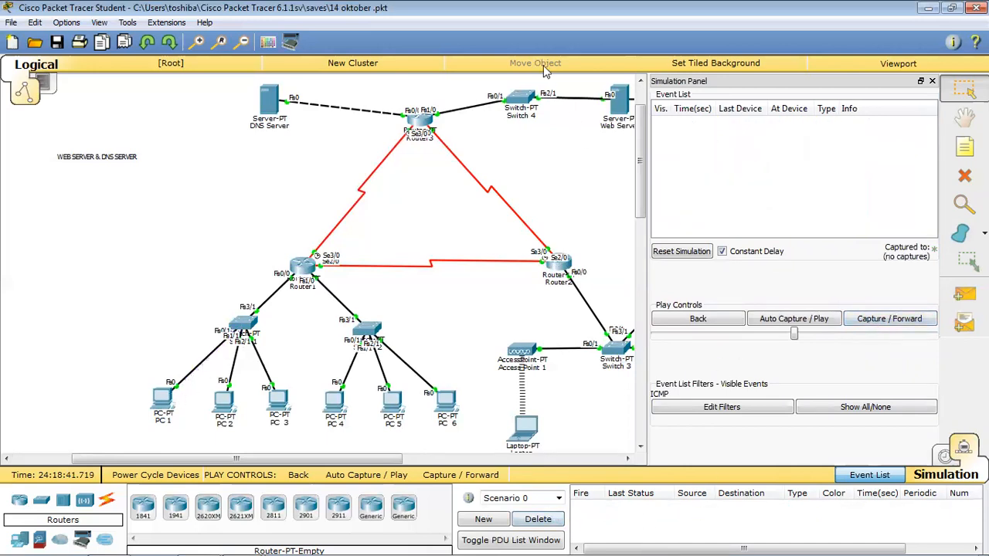
{"action": "left_click", "coordinate": [931, 81]}
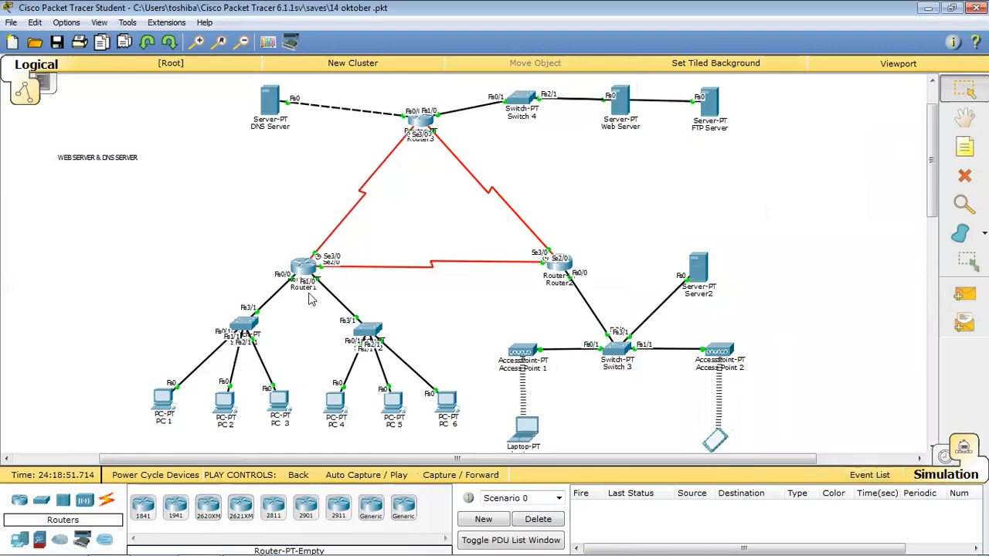
Uncheck Always Show Port Labels in Options > Preferences.
{"action": "left_click", "coordinate": [66, 22]}
{"action": "left_click", "coordinate": [91, 39]}
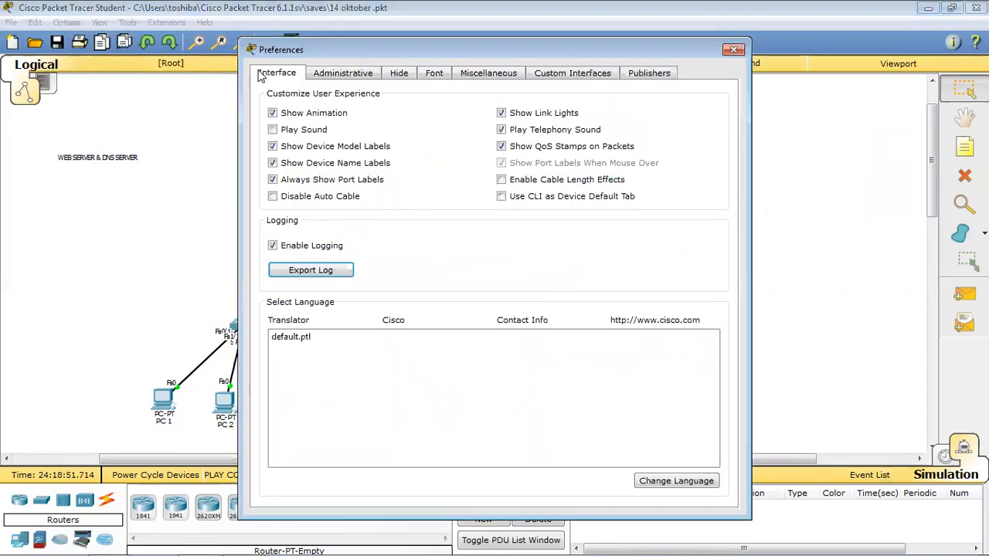
{"action": "left_click", "coordinate": [271, 179]}
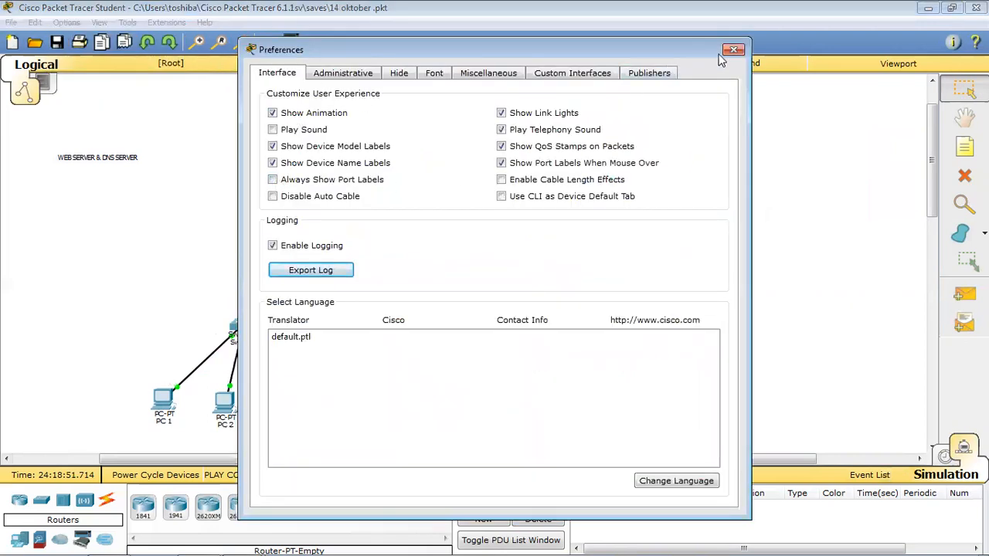
{"action": "left_click", "coordinate": [733, 49]}
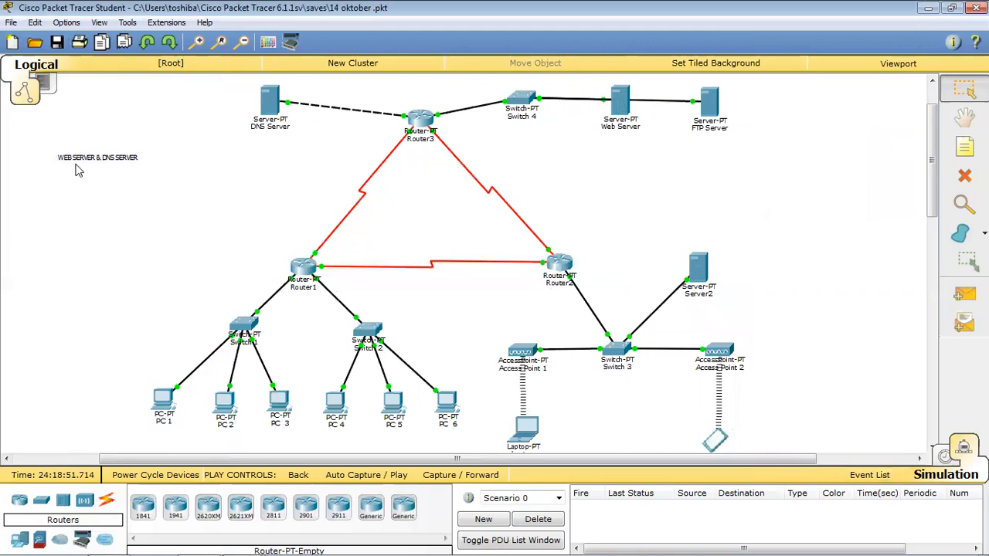
{"action": "double_click", "coordinate": [99, 158]}
{"action": "left_click_drag", "start_coordinate": [62, 161], "coordinate": [99, 161]}
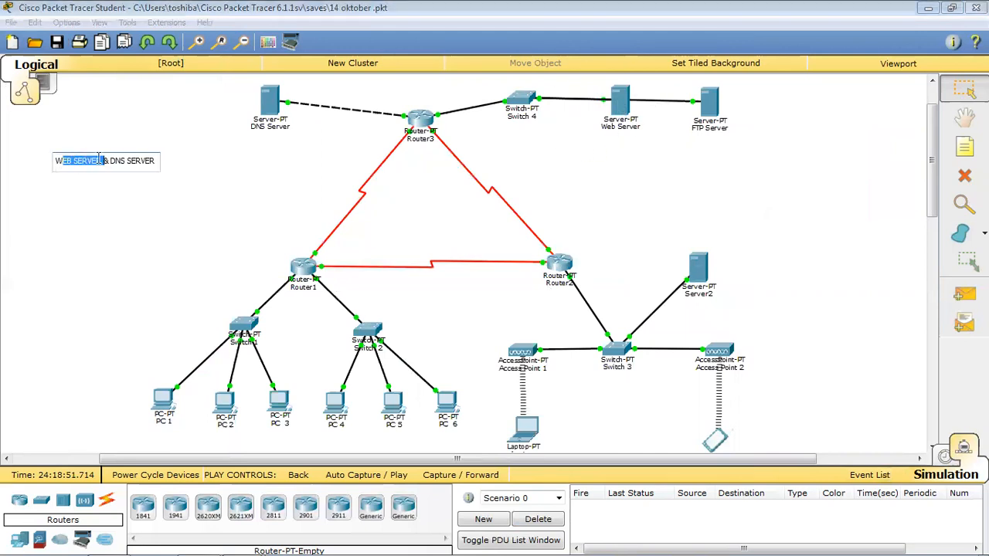
{"action": "left_click", "coordinate": [189, 163]}
{"action": "left_click", "coordinate": [618, 100]}
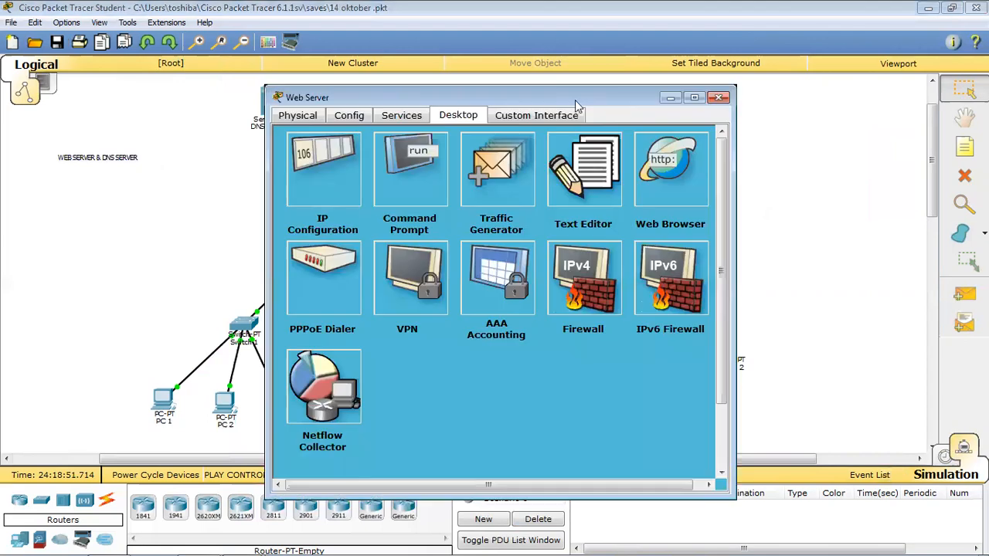
{"action": "left_click_drag", "start_coordinate": [595, 97], "coordinate": [612, 90]}
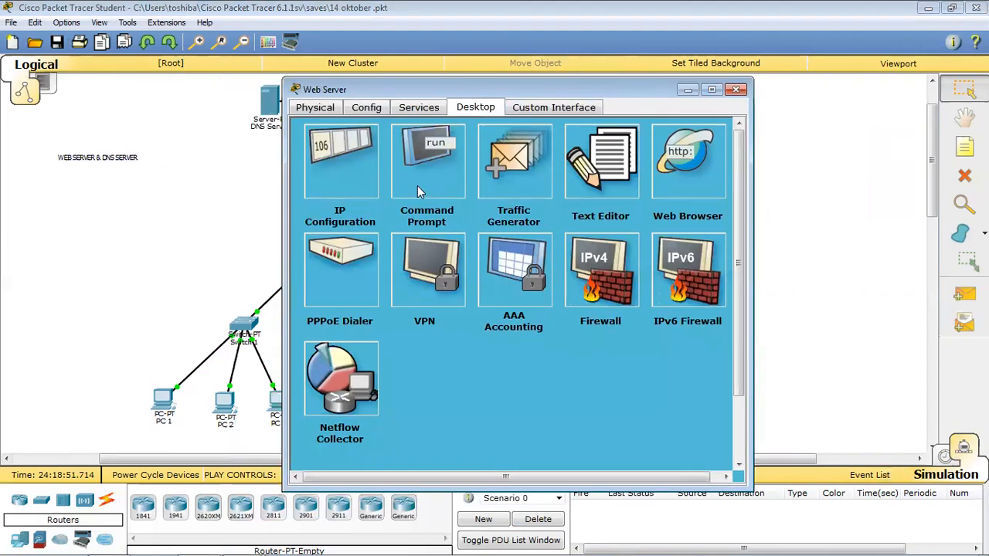
{"action": "left_click", "coordinate": [417, 108]}
{"action": "left_click", "coordinate": [316, 107]}
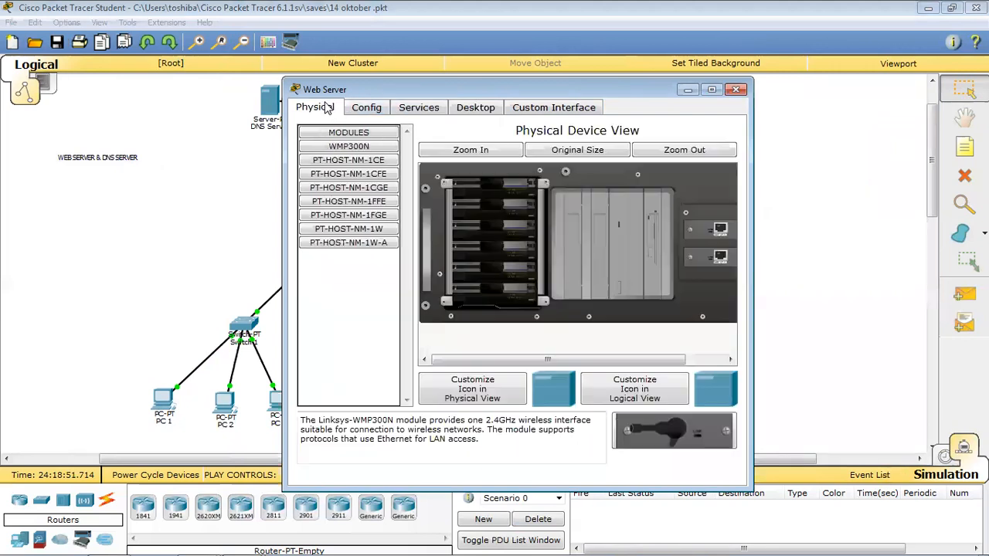
{"action": "left_click", "coordinate": [409, 108]}
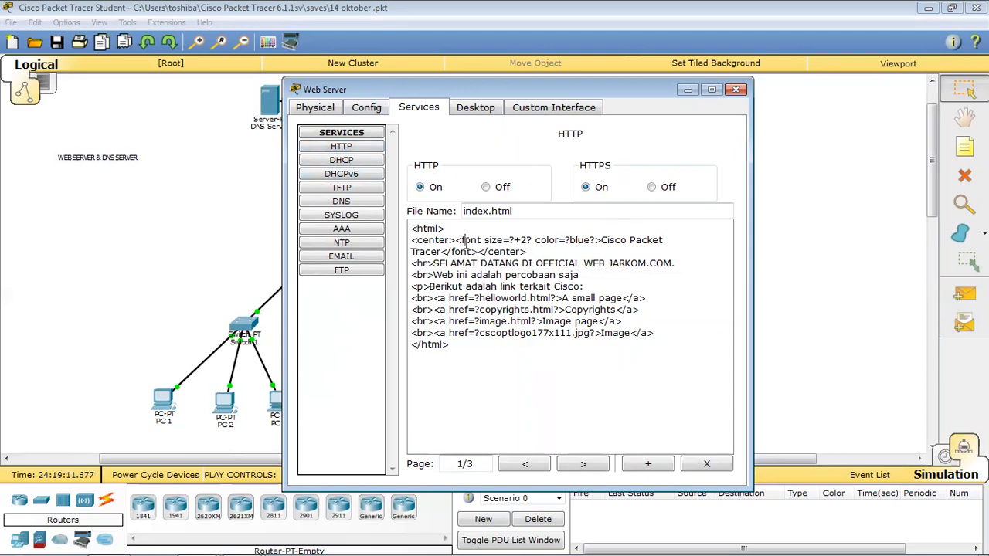
{"action": "left_click_drag", "start_coordinate": [466, 359], "coordinate": [409, 240]}
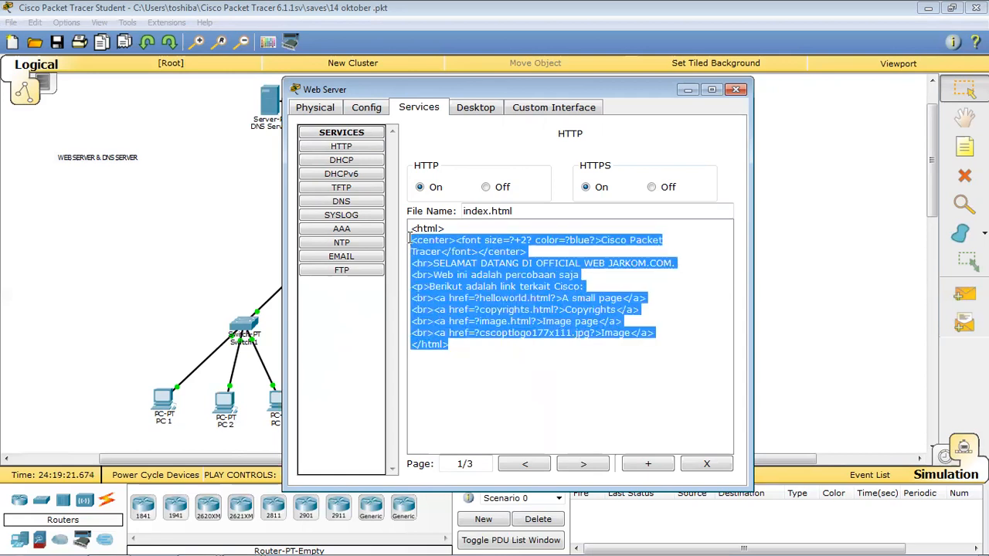
{"action": "left_click", "coordinate": [448, 275]}
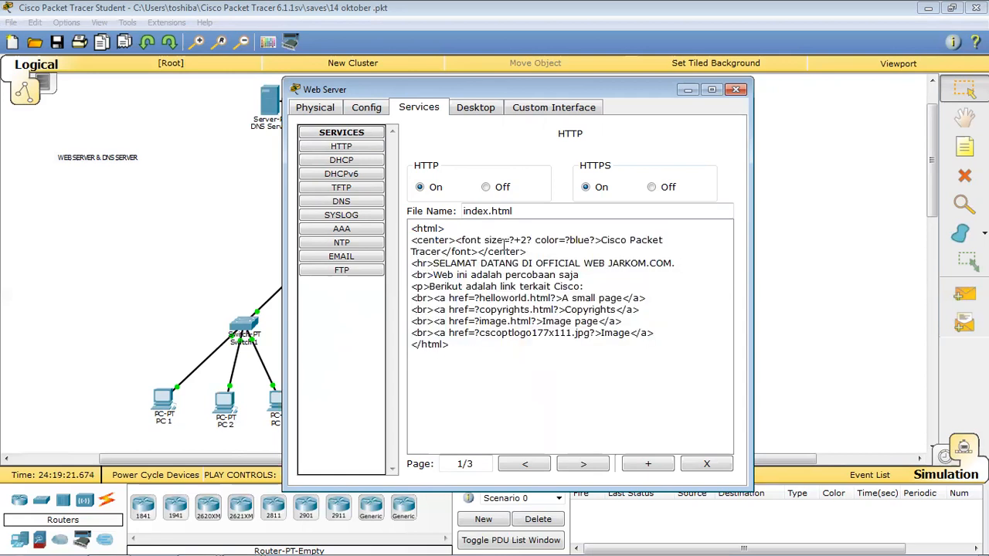
{"action": "left_click_drag", "start_coordinate": [437, 263], "coordinate": [672, 264]}
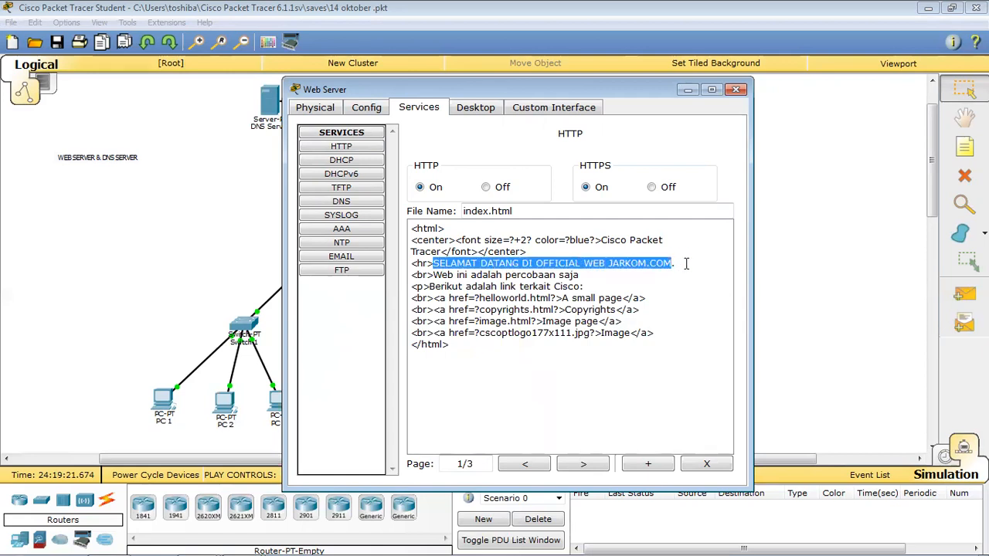
{"action": "left_click", "coordinate": [686, 264]}
{"action": "left_click_drag", "start_coordinate": [459, 273], "coordinate": [489, 279]}
{"action": "left_click", "coordinate": [482, 308]}
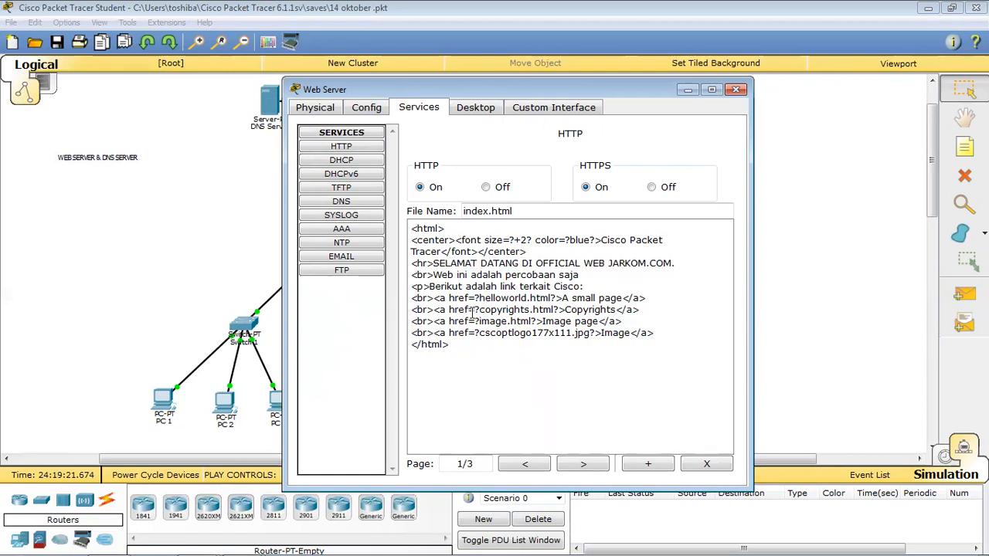
{"action": "left_click_drag", "start_coordinate": [526, 250], "coordinate": [585, 287]}
{"action": "left_click", "coordinate": [518, 371]}
{"action": "left_click", "coordinate": [583, 464]}
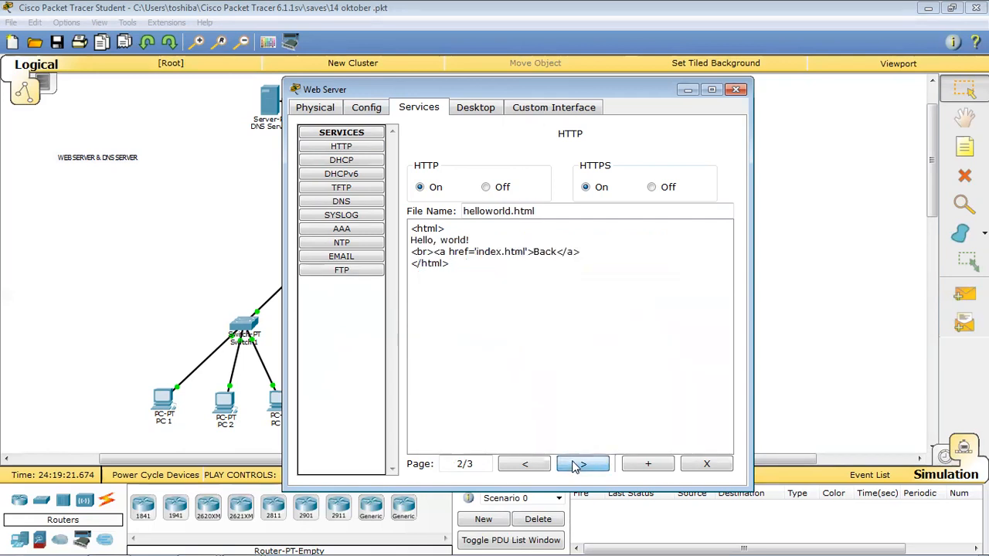
{"action": "left_click", "coordinate": [577, 467]}
{"action": "left_click", "coordinate": [538, 464]}
{"action": "left_click", "coordinate": [529, 466]}
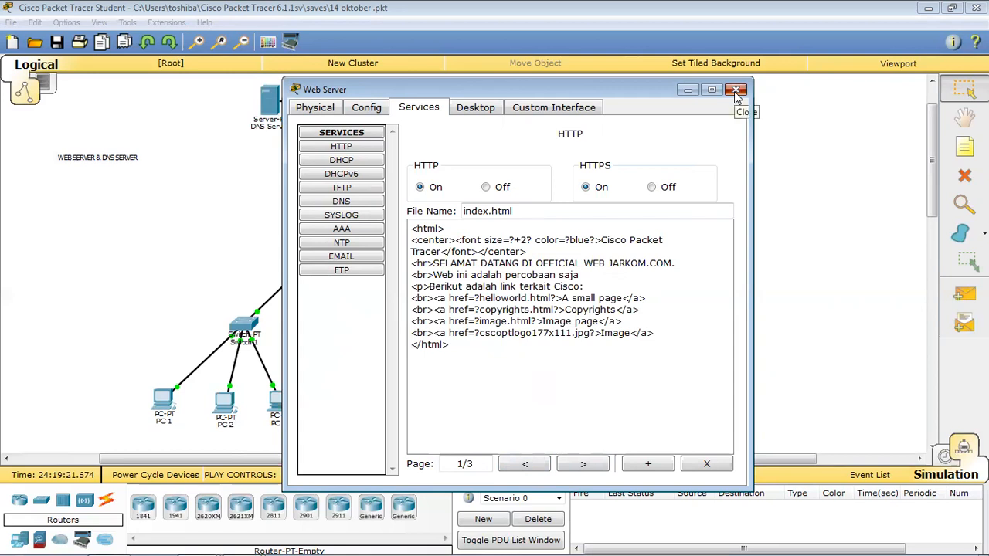
{"action": "left_click", "coordinate": [737, 90]}
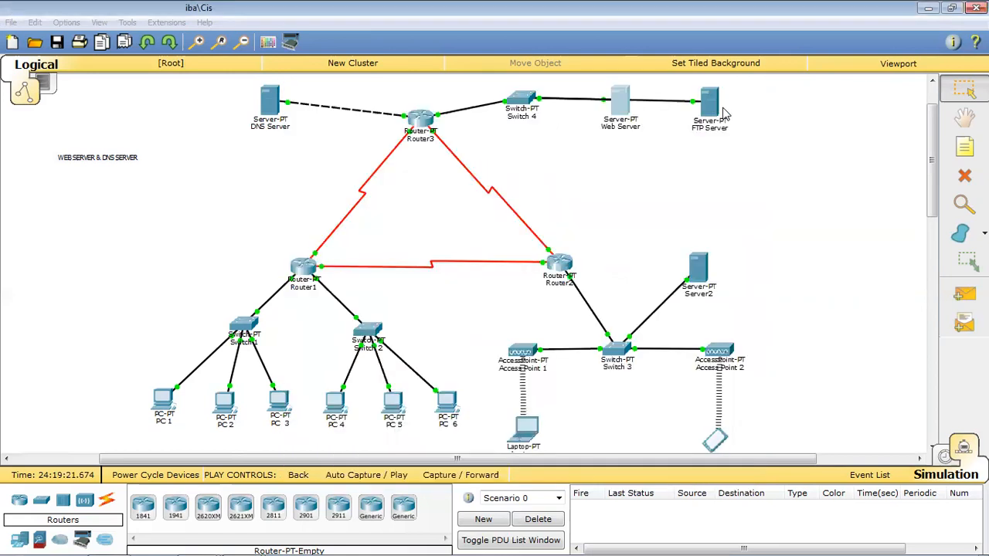
{"action": "left_click", "coordinate": [270, 108]}
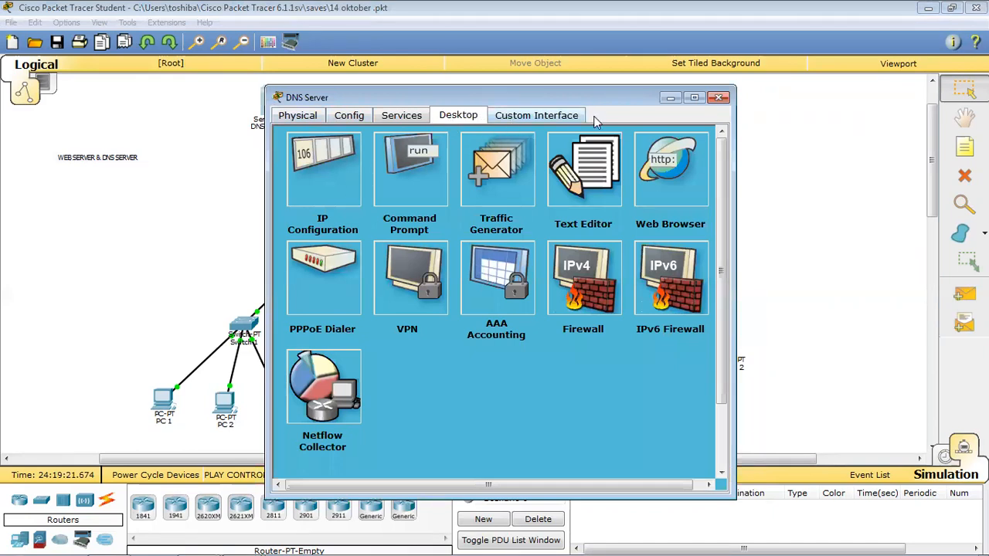
{"action": "left_click", "coordinate": [717, 98]}
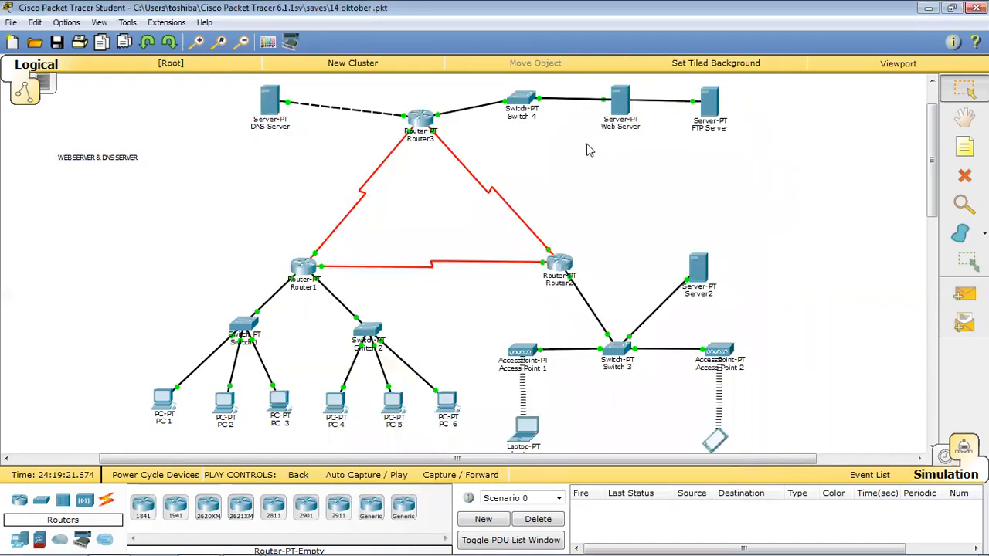
{"action": "left_click", "coordinate": [165, 403]}
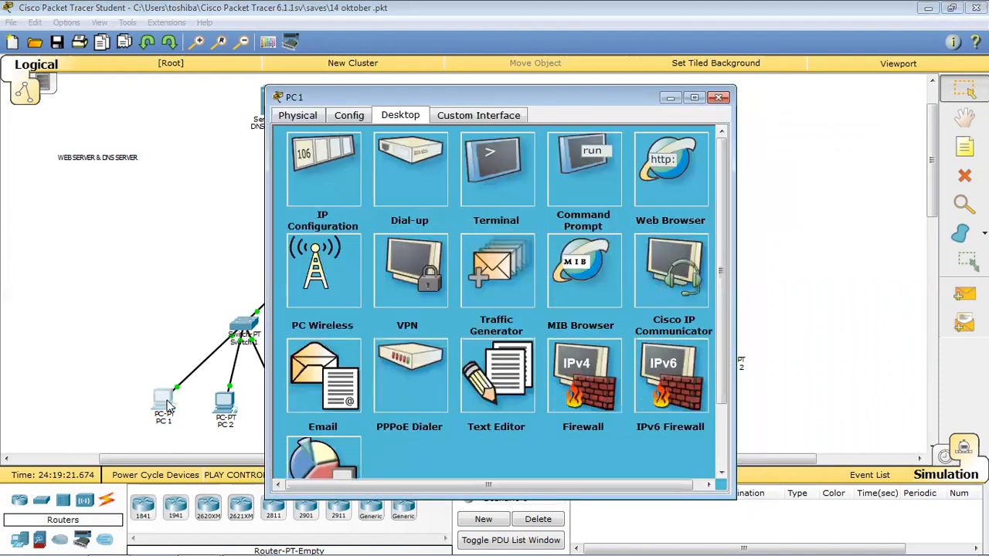
{"action": "left_click", "coordinate": [667, 170]}
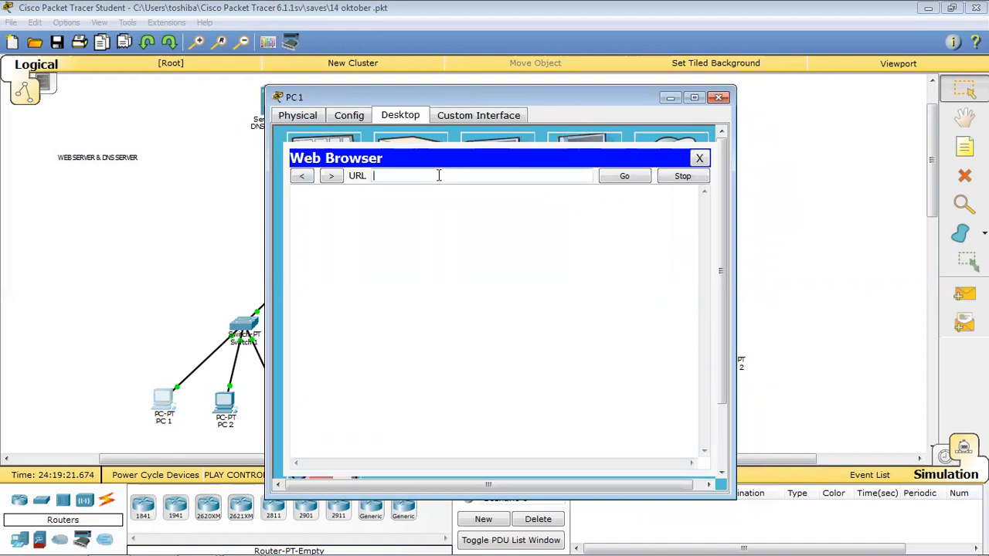
{"action": "type", "text": "43.43.43.1"}
{"action": "left_click", "coordinate": [643, 179]}
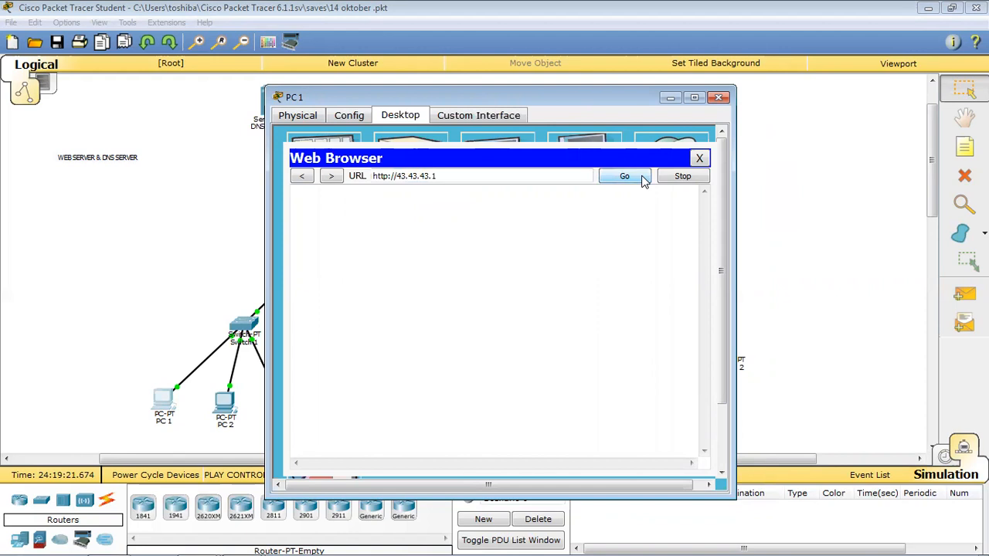
{"action": "left_click", "coordinate": [699, 159]}
{"action": "left_click", "coordinate": [538, 519]}
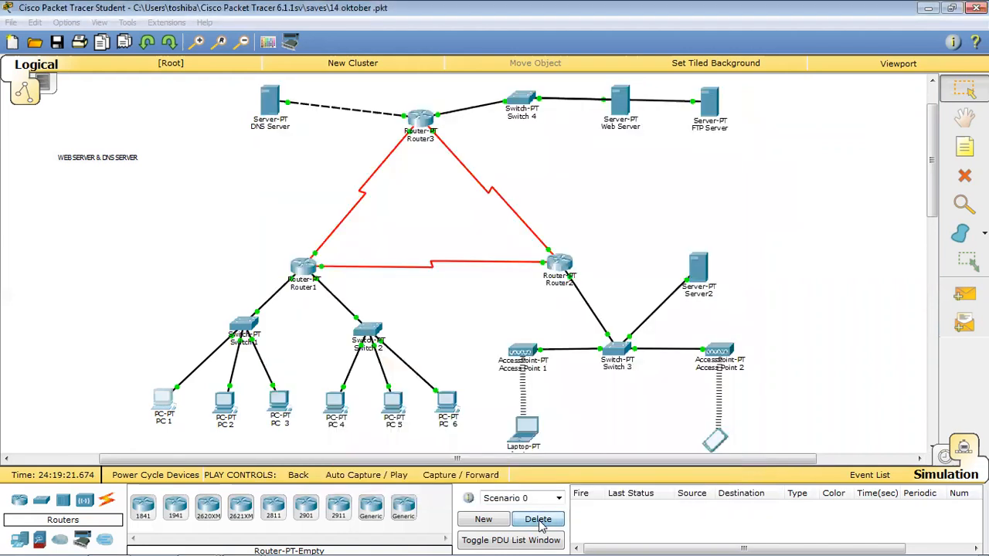
{"action": "left_click", "coordinate": [165, 402]}
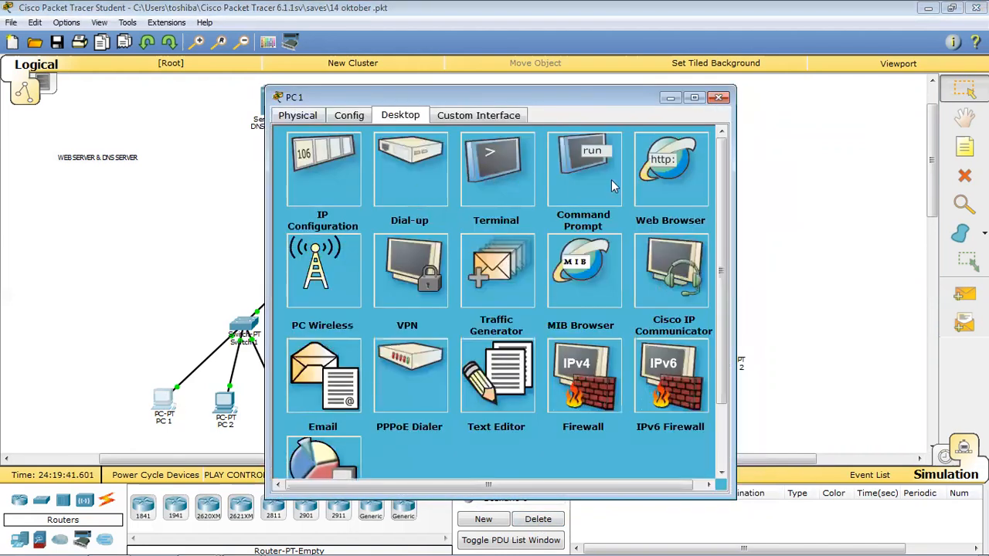
{"action": "left_click", "coordinate": [614, 187]}
{"action": "left_click", "coordinate": [695, 160]}
{"action": "left_click", "coordinate": [665, 171]}
{"action": "left_click", "coordinate": [438, 178]}
{"action": "type", "text": "43.43.43.1"}
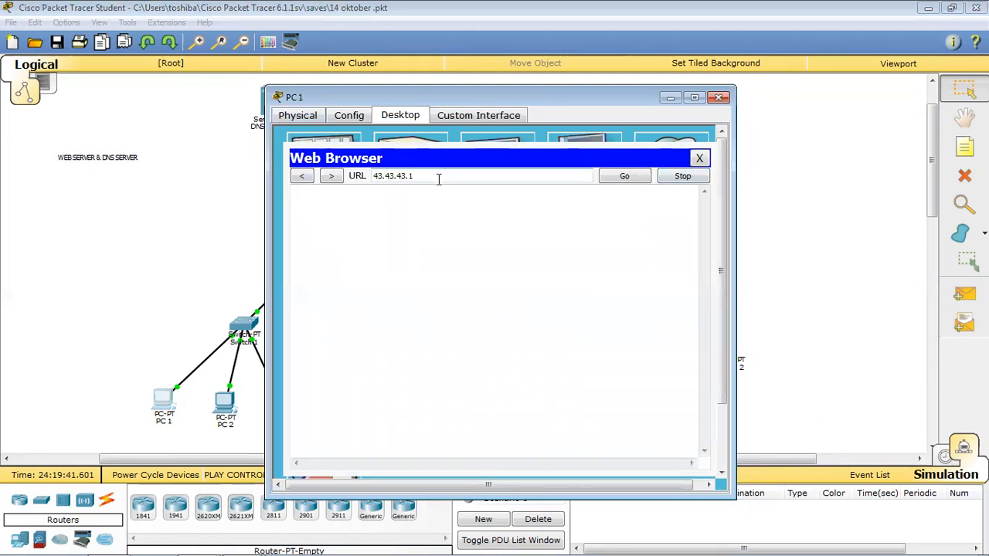
{"action": "left_click", "coordinate": [634, 176]}
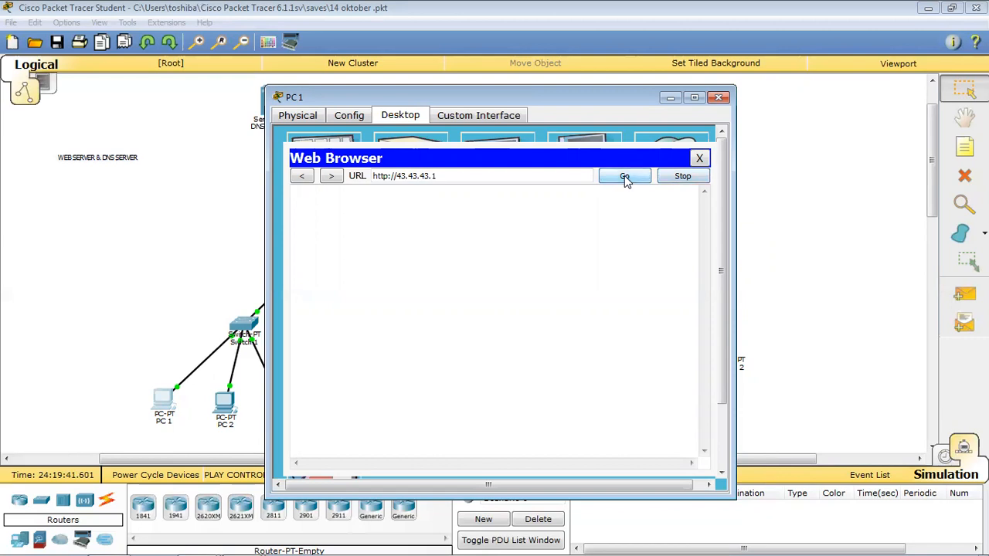
{"action": "left_click", "coordinate": [699, 160]}
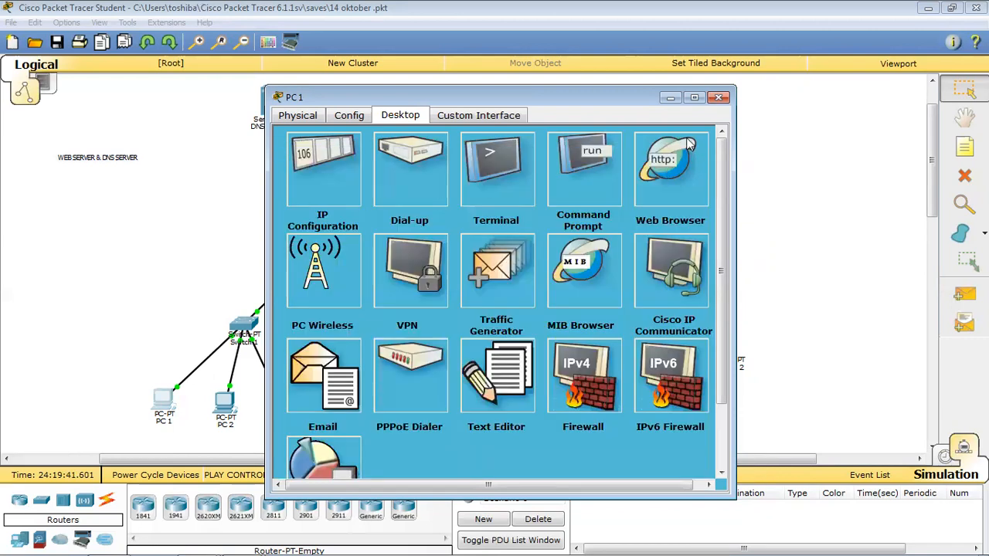
{"action": "left_click", "coordinate": [720, 98]}
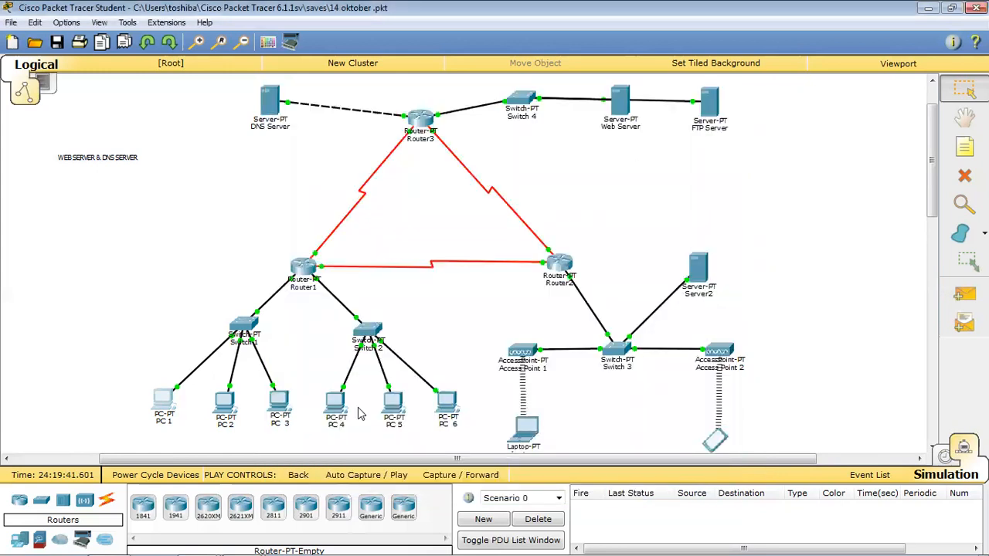
{"action": "left_click", "coordinate": [336, 409]}
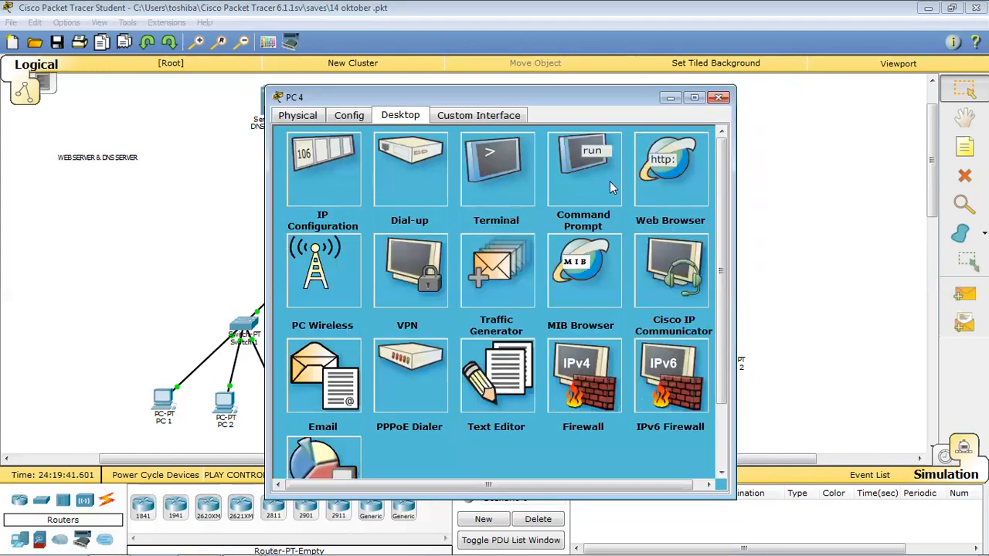
{"action": "left_click", "coordinate": [655, 175]}
{"action": "type", "text": "43.43.43.1"}
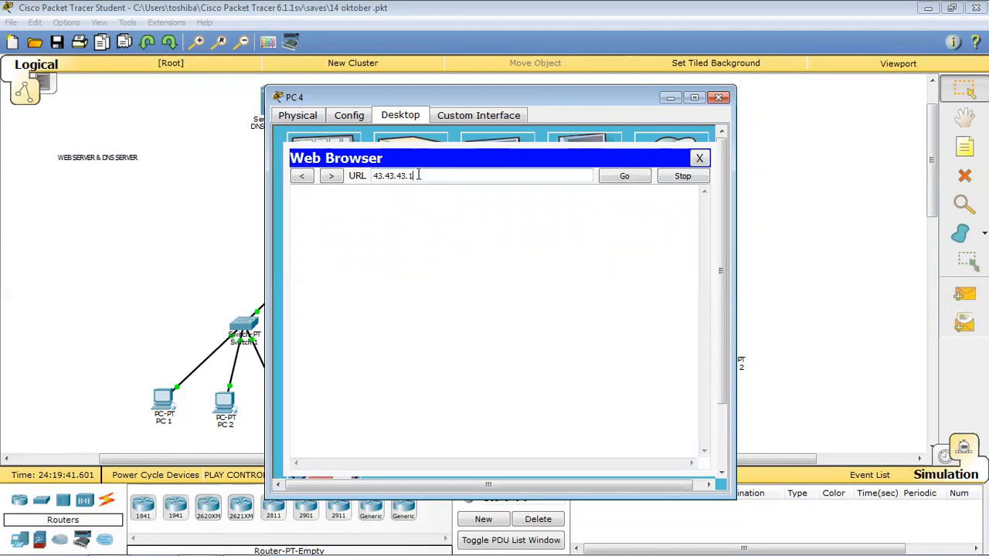
{"action": "left_click", "coordinate": [635, 177]}
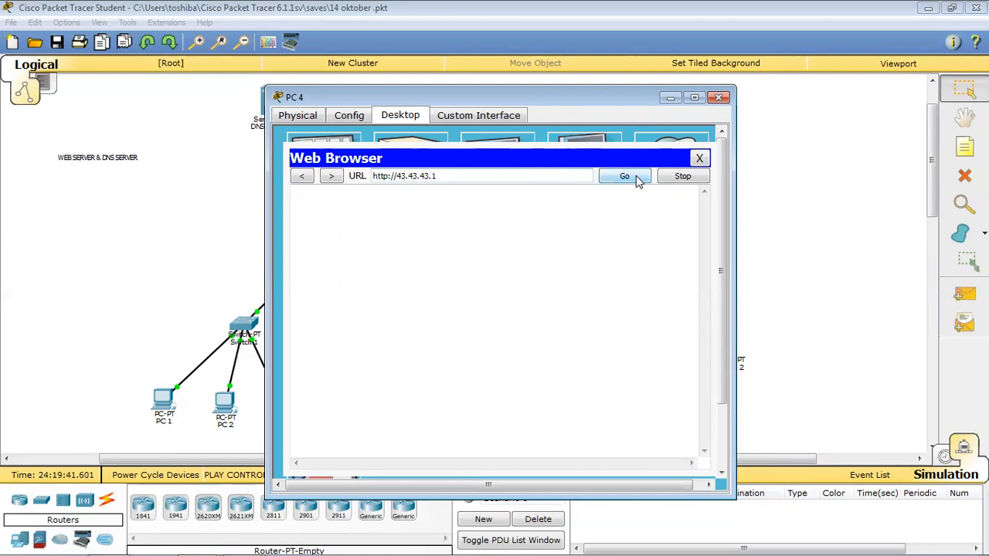
{"action": "left_click", "coordinate": [699, 160]}
{"action": "left_click", "coordinate": [718, 96]}
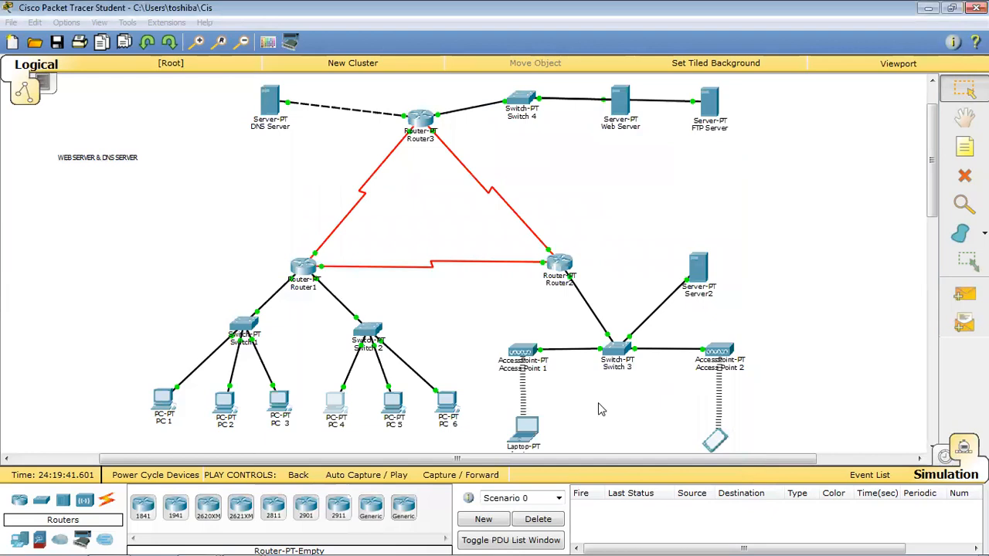
Clear test packets, request 43.43.43.1 from the Laptop's browser, then open the Web Server.
{"action": "left_click", "coordinate": [550, 523]}
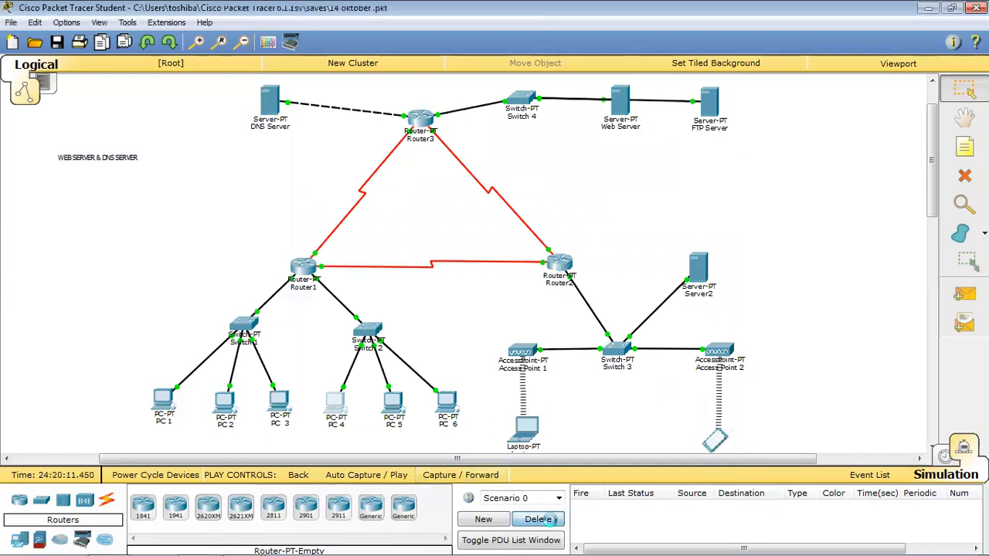
{"action": "left_click", "coordinate": [526, 426]}
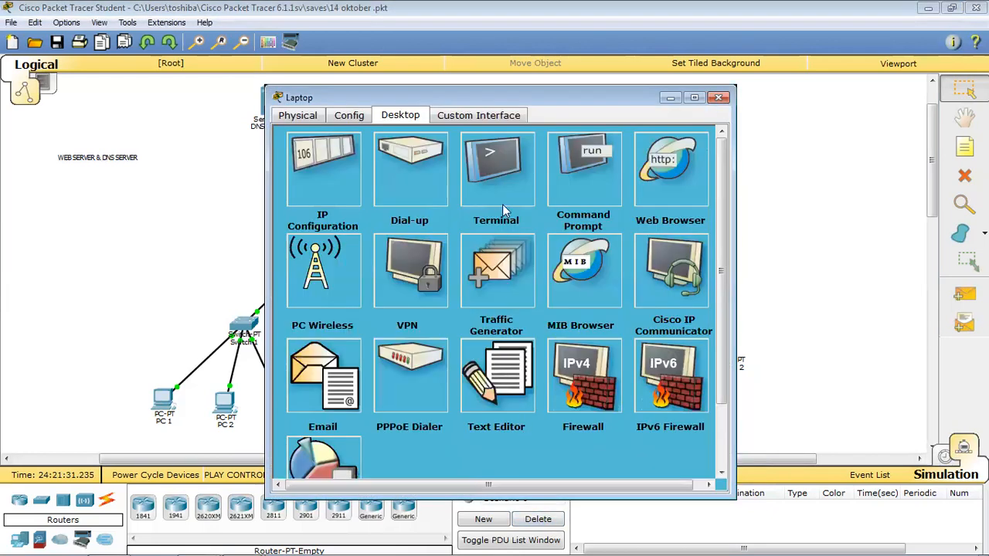
{"action": "left_click", "coordinate": [670, 166]}
{"action": "left_click", "coordinate": [464, 175]}
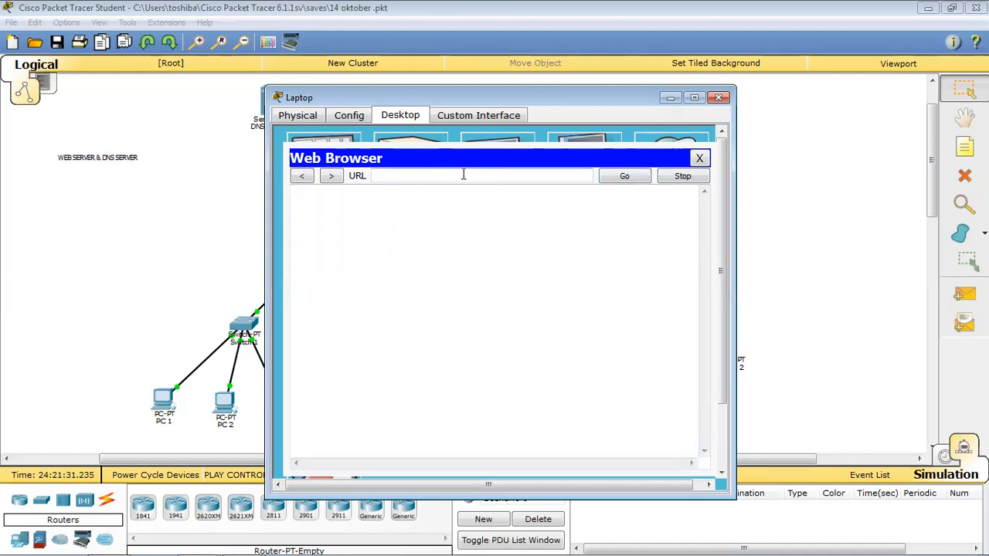
{"action": "type", "text": "43.43.43.1"}
{"action": "left_click", "coordinate": [624, 176]}
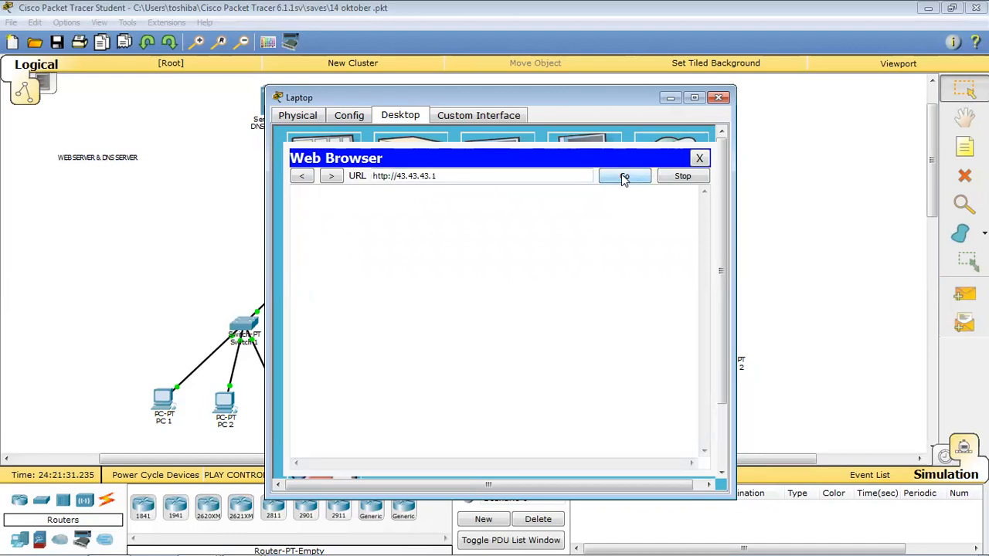
{"action": "left_click", "coordinate": [699, 158]}
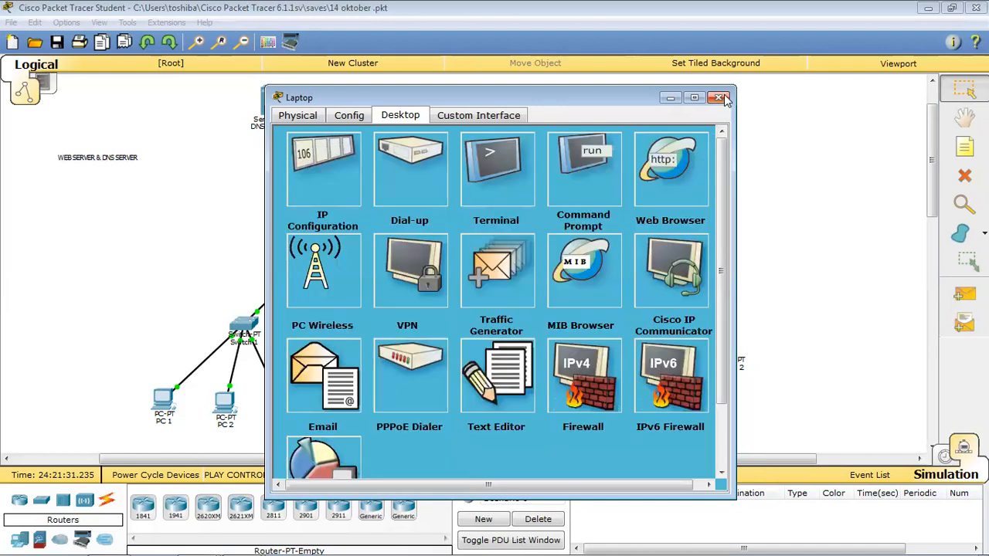
{"action": "left_click", "coordinate": [718, 97]}
{"action": "left_click", "coordinate": [625, 108]}
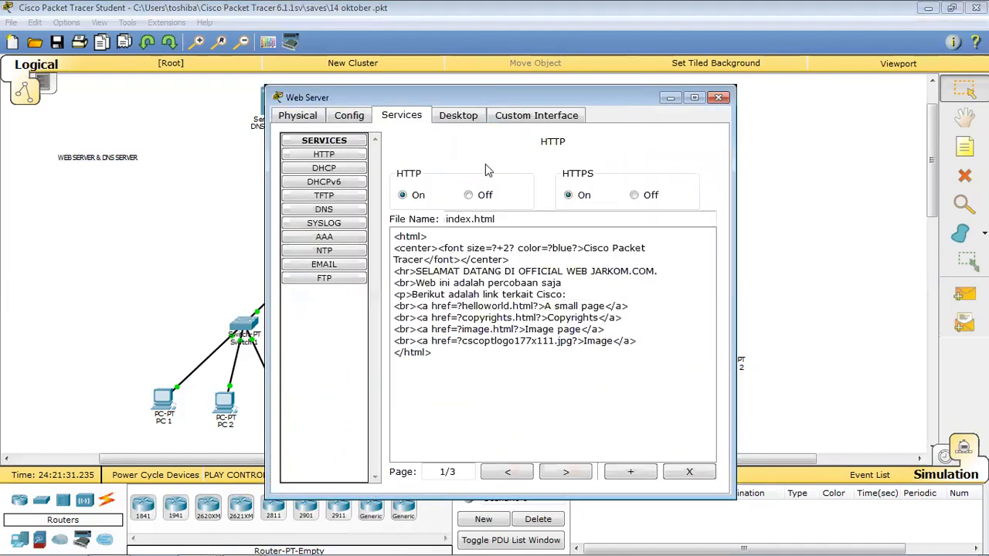
Review the Web Server's HTTP service and index.html, close it, and power-cycle all devices.
{"action": "left_click", "coordinate": [345, 154]}
{"action": "left_click", "coordinate": [441, 116]}
{"action": "left_click", "coordinate": [525, 117]}
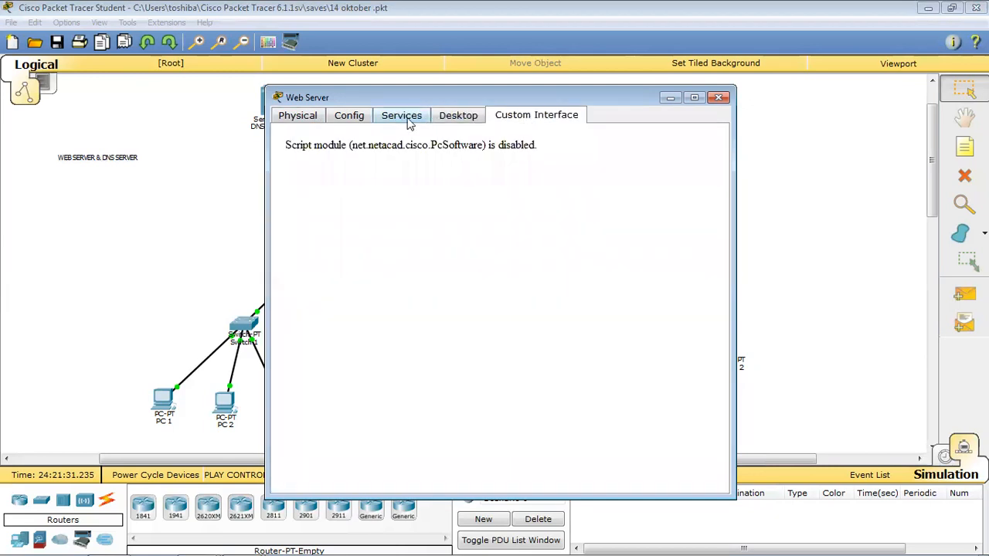
{"action": "left_click", "coordinate": [409, 120]}
{"action": "left_click", "coordinate": [517, 306]}
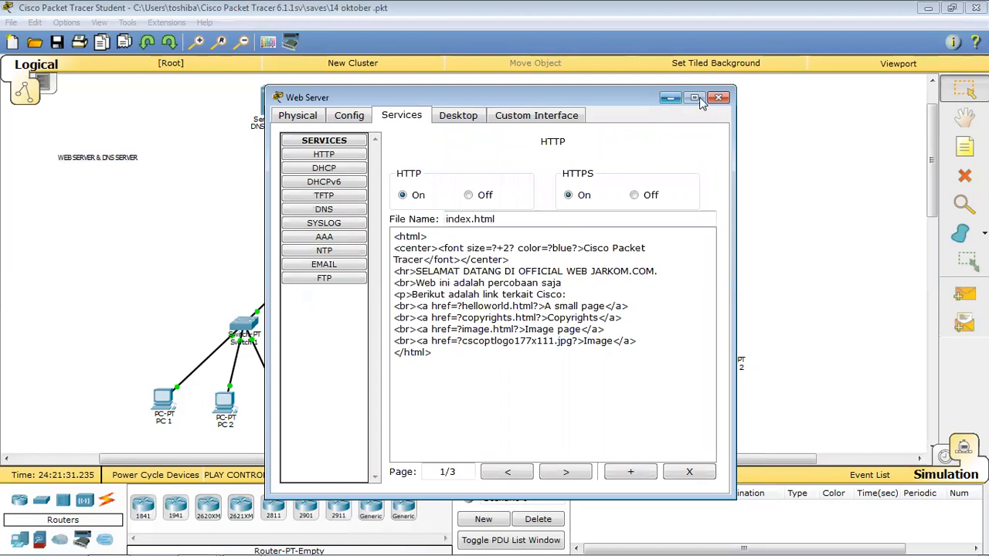
{"action": "left_click", "coordinate": [724, 97]}
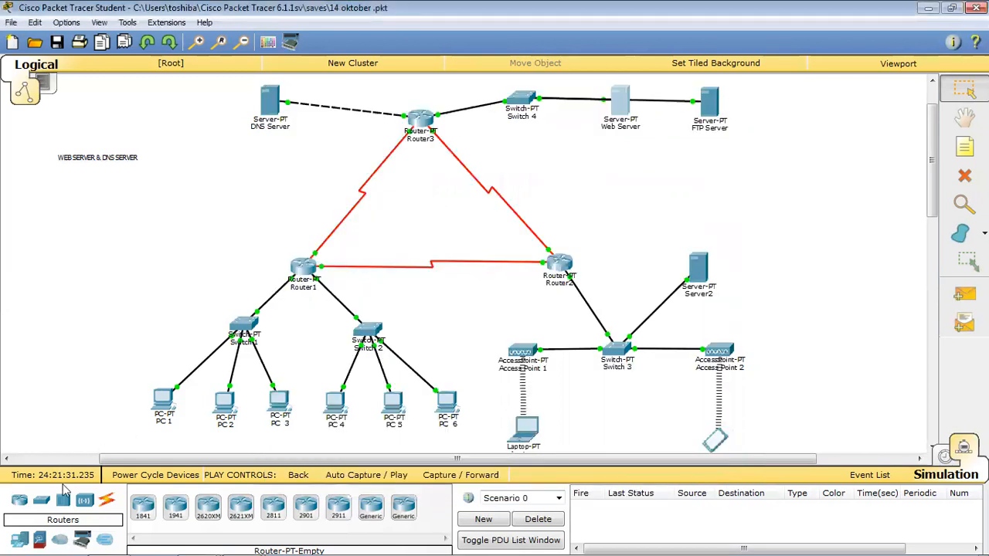
{"action": "left_click", "coordinate": [140, 475]}
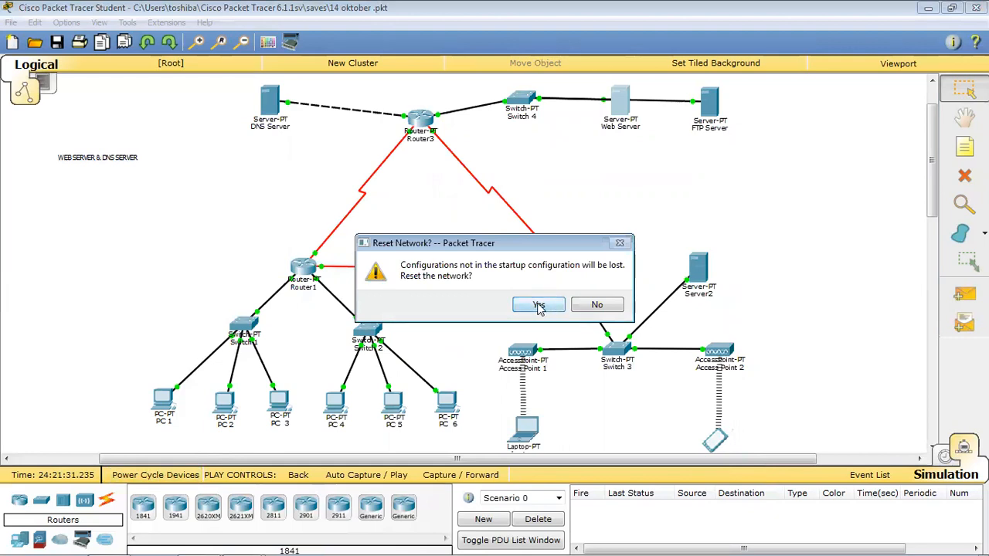
Confirm the network reset and add a simple PDU from PC 1 to the DNS Server.
{"action": "left_click", "coordinate": [539, 307]}
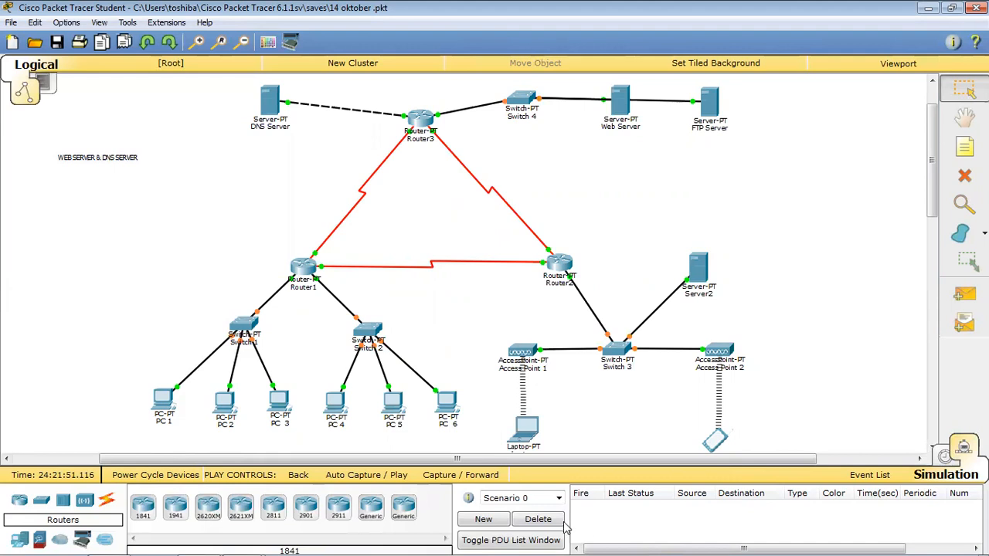
{"action": "left_click", "coordinate": [538, 519]}
{"action": "left_click", "coordinate": [538, 519]}
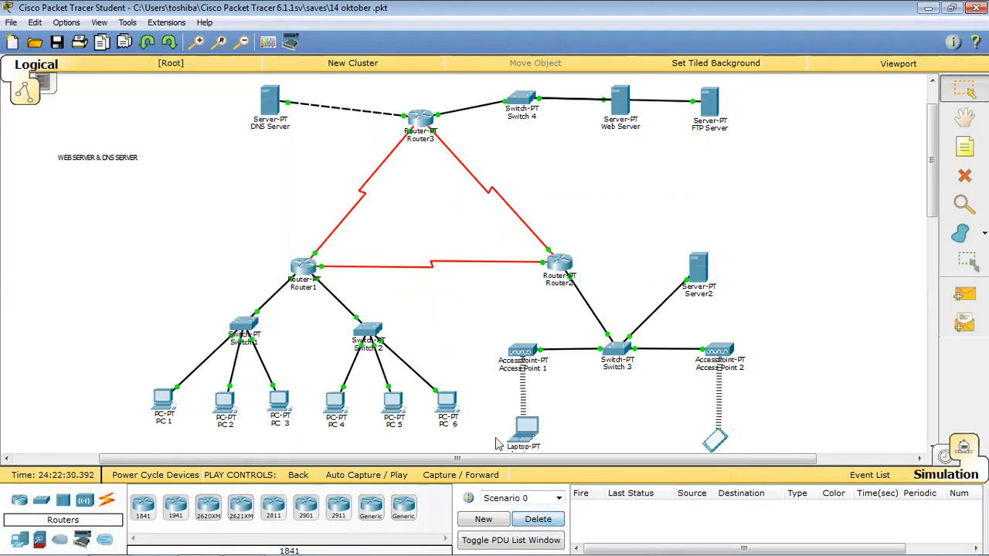
{"action": "left_click", "coordinate": [964, 294]}
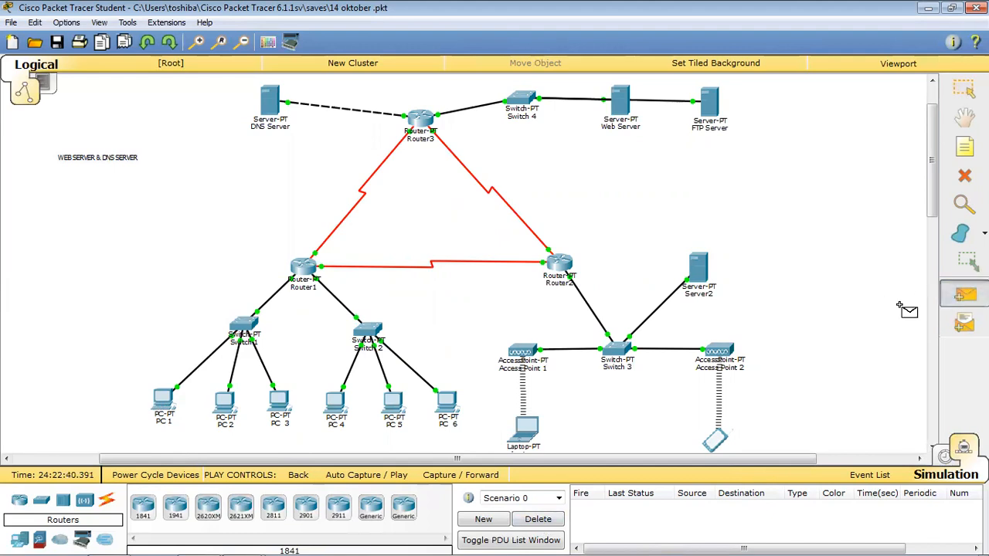
{"action": "left_click", "coordinate": [163, 405]}
{"action": "left_click", "coordinate": [271, 100]}
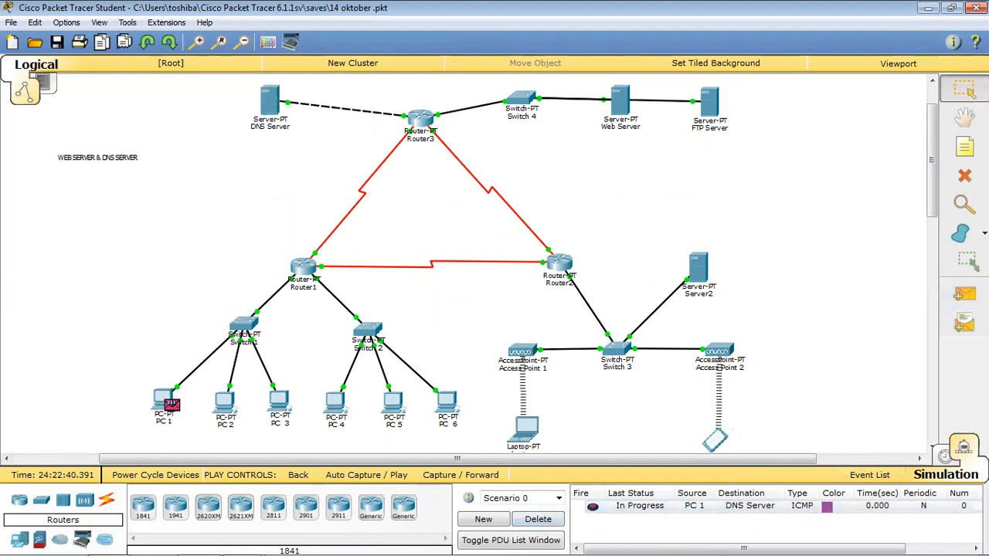
Step the ping through to the DNS Server, then reset the simulation and delete the PDU.
{"action": "left_click", "coordinate": [944, 459]}
{"action": "left_click", "coordinate": [963, 447]}
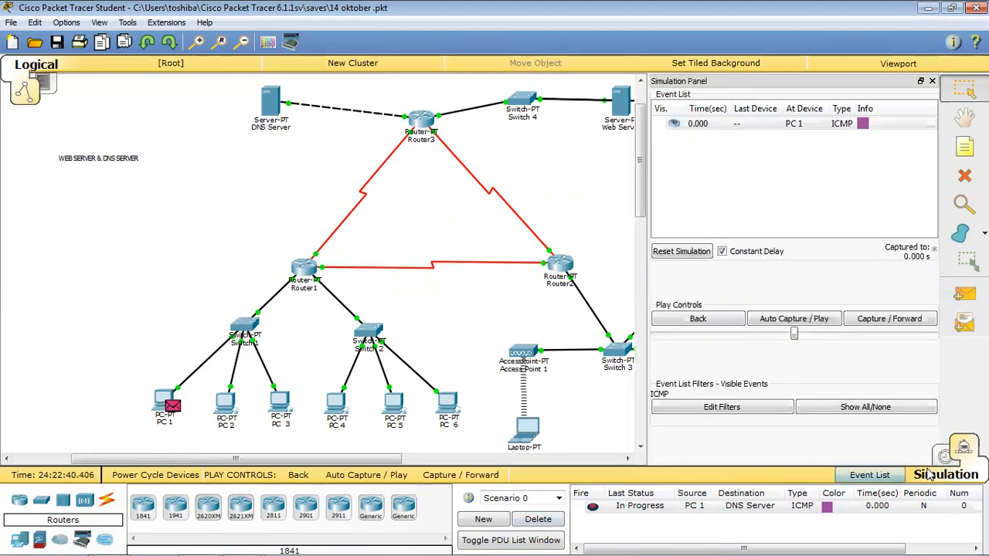
{"action": "left_click", "coordinate": [889, 324]}
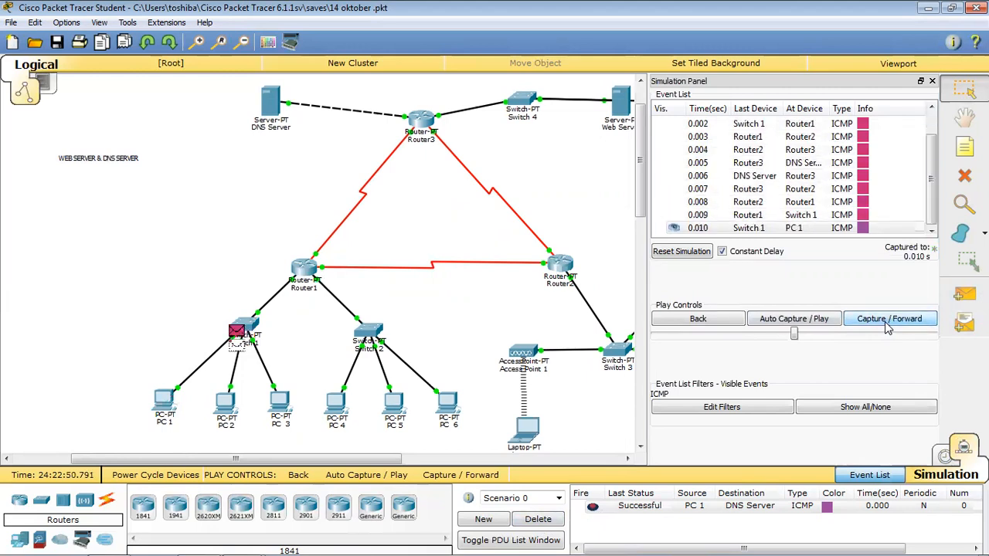
{"action": "left_click", "coordinate": [681, 251]}
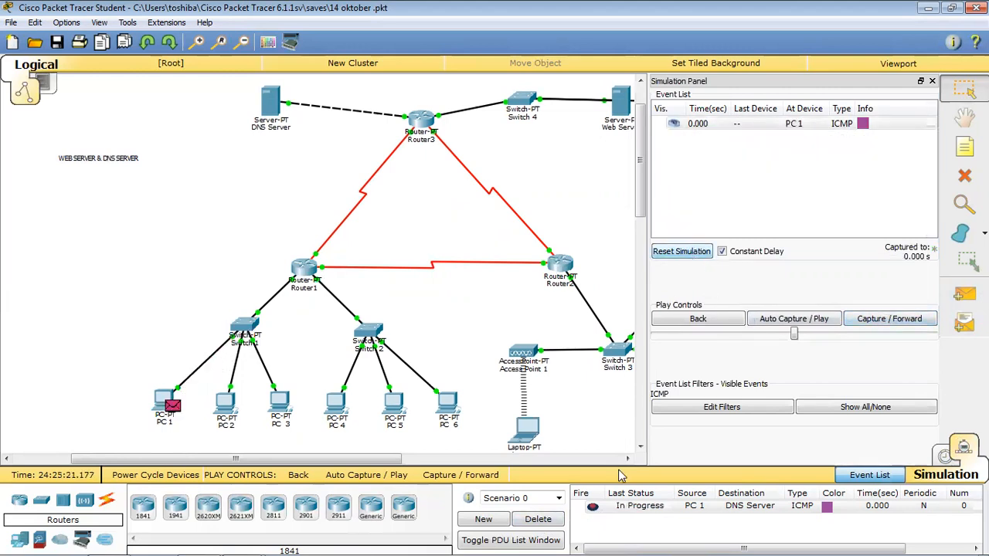
{"action": "left_click", "coordinate": [537, 519]}
{"action": "left_click", "coordinate": [932, 81]}
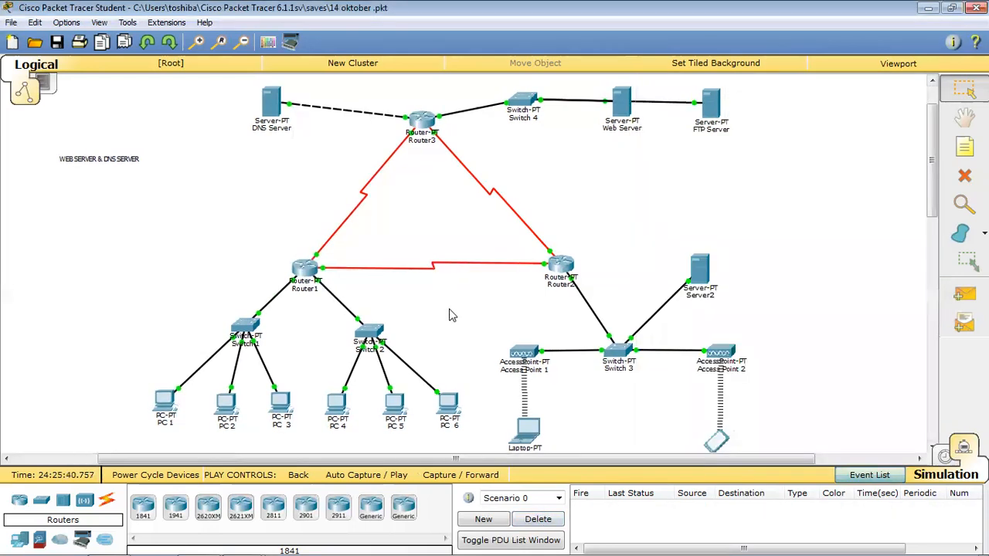
{"action": "left_click", "coordinate": [165, 402]}
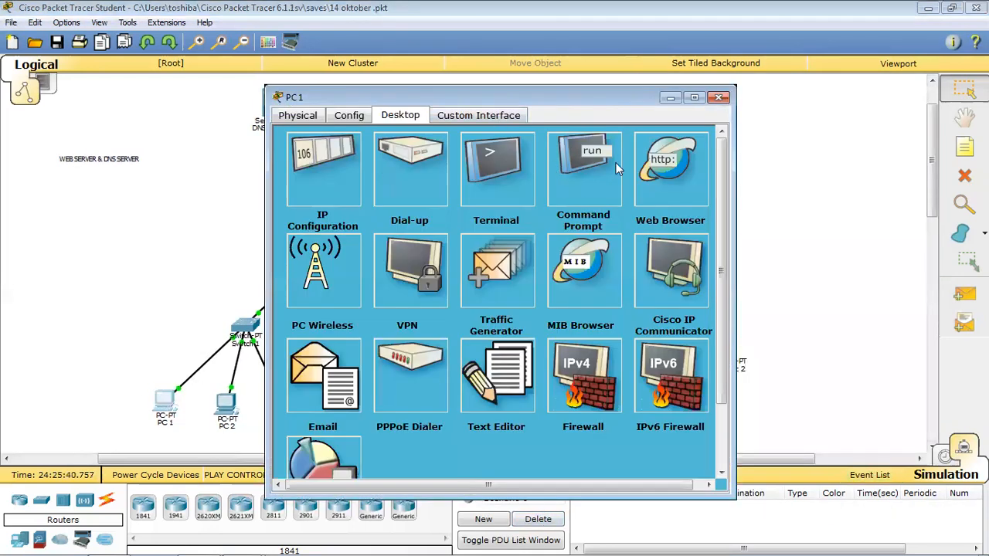
{"action": "left_click", "coordinate": [652, 177]}
{"action": "type", "text": "43.43.43.1"}
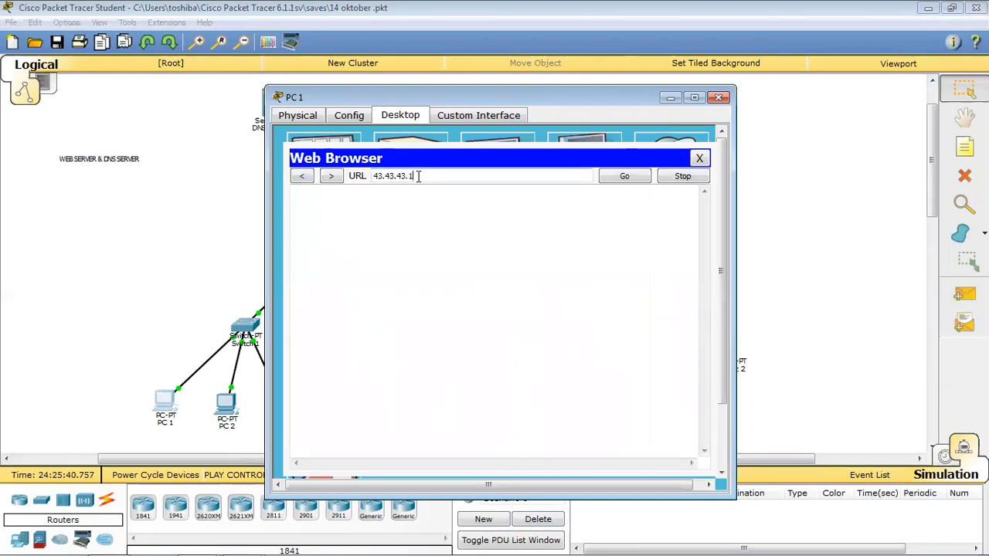
{"action": "left_click", "coordinate": [633, 175]}
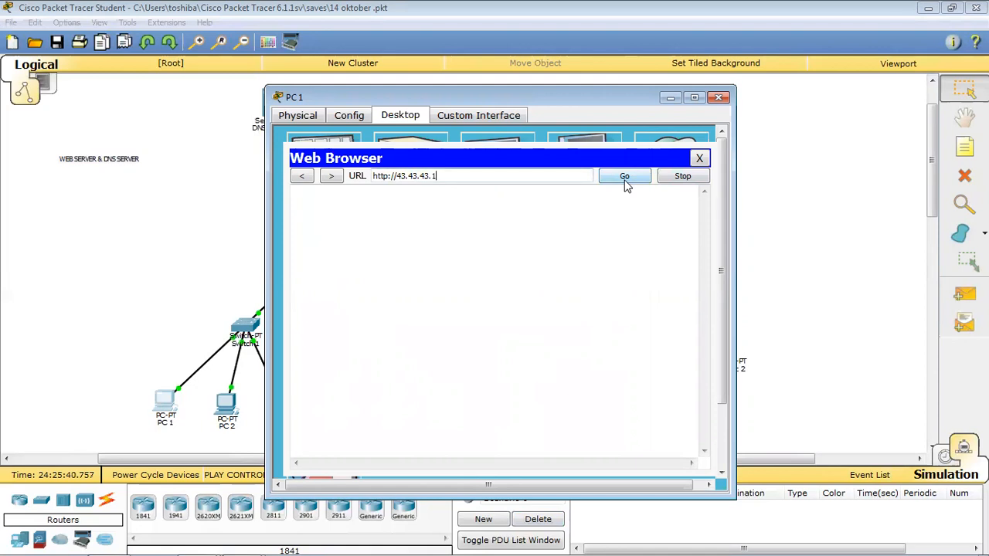
{"action": "left_click", "coordinate": [699, 159]}
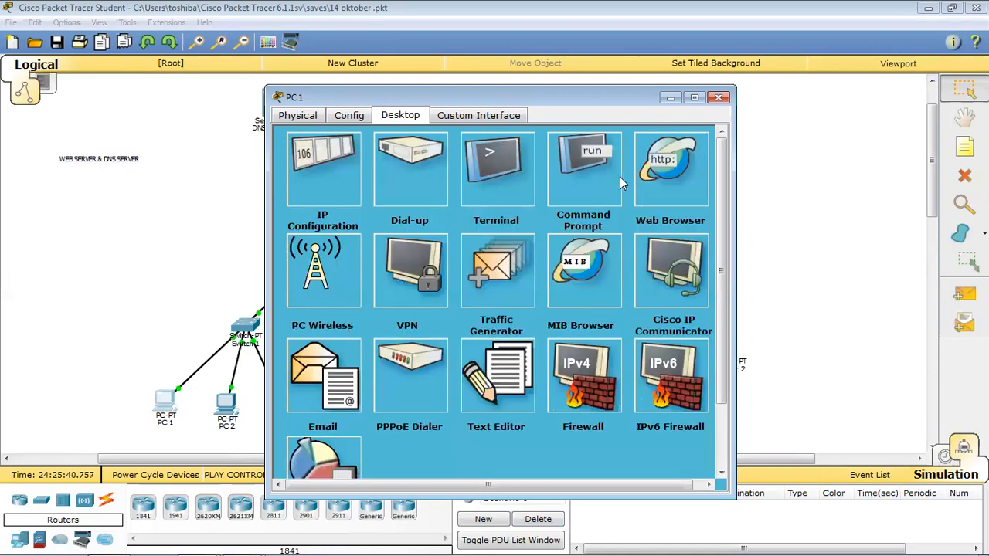
Check PC 1's DNS server is 33.33.33.1, then load 43.43.43.1 in its browser.
{"action": "left_click", "coordinate": [332, 184]}
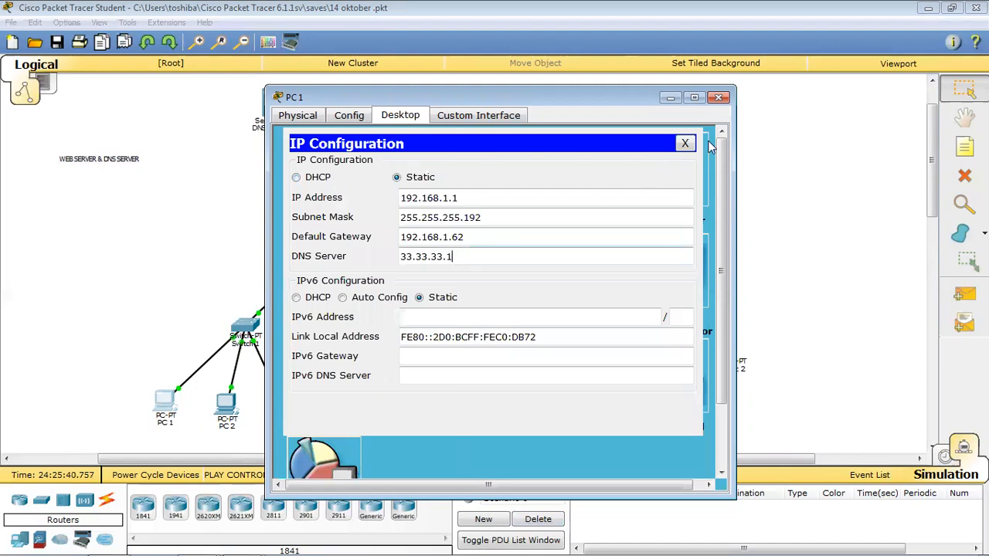
{"action": "left_click", "coordinate": [683, 145]}
{"action": "left_click", "coordinate": [657, 178]}
{"action": "left_click", "coordinate": [446, 174]}
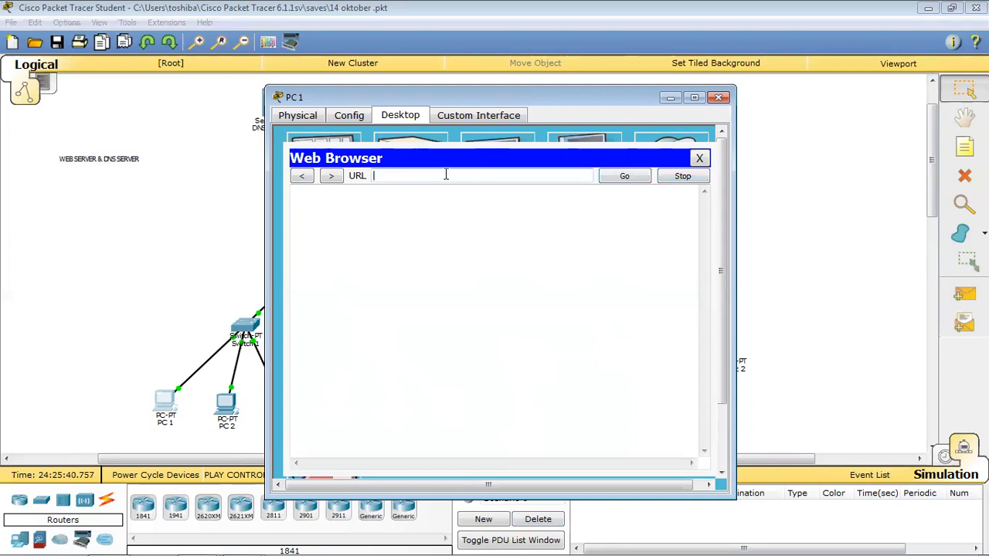
{"action": "type", "text": "43.43.43.1"}
{"action": "left_click", "coordinate": [628, 176]}
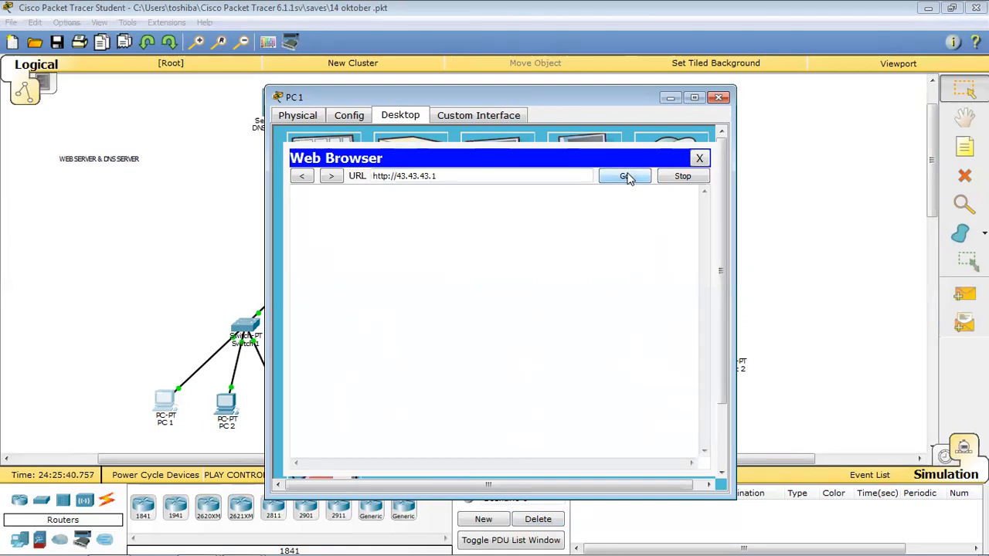
Load jarkom.com by domain name in PC 1's browser, close PC 1, and open the Laptop.
{"action": "triple_click", "coordinate": [503, 176]}
{"action": "type", "text": "jarkom.com"}
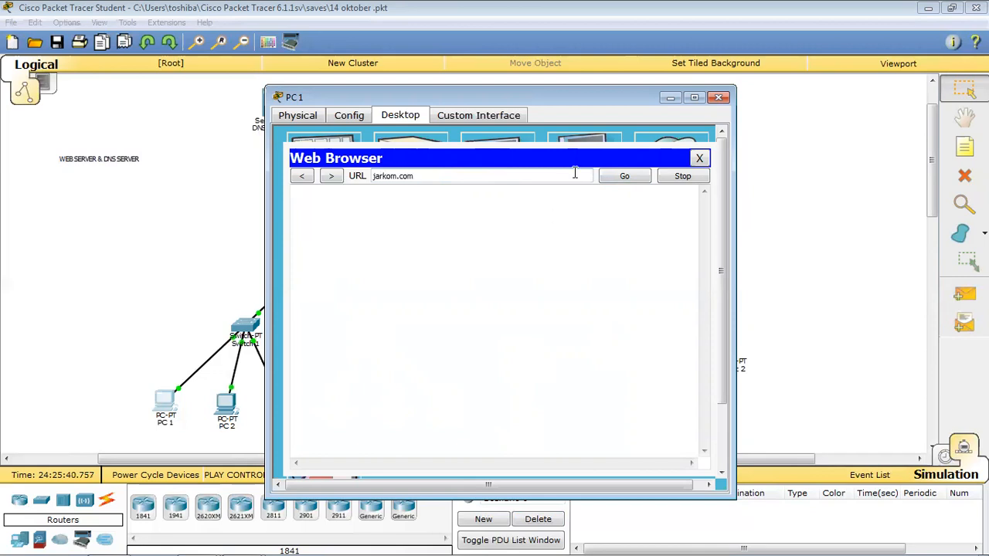
{"action": "left_click", "coordinate": [625, 178]}
{"action": "left_click", "coordinate": [625, 179]}
{"action": "left_click", "coordinate": [698, 158]}
{"action": "left_click", "coordinate": [720, 98]}
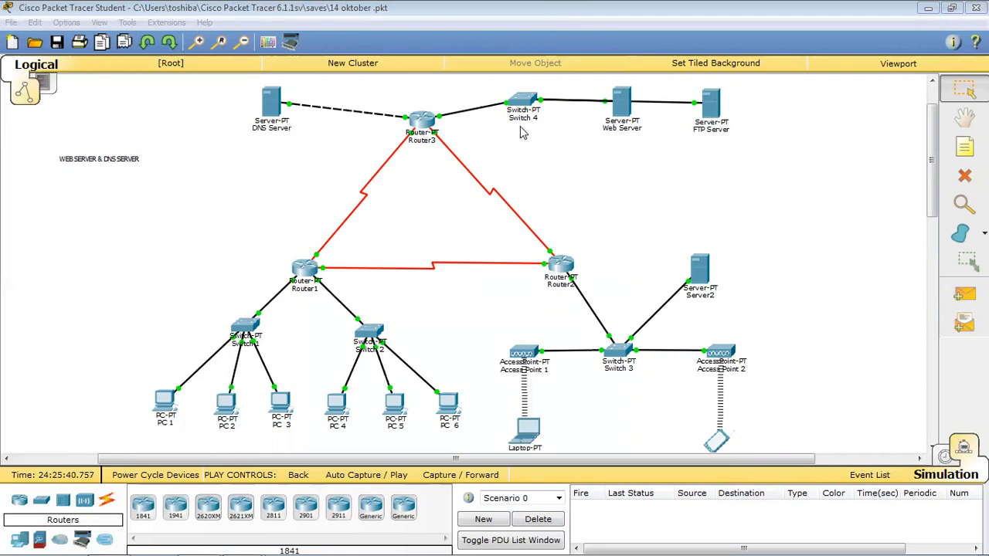
{"action": "left_click", "coordinate": [526, 431]}
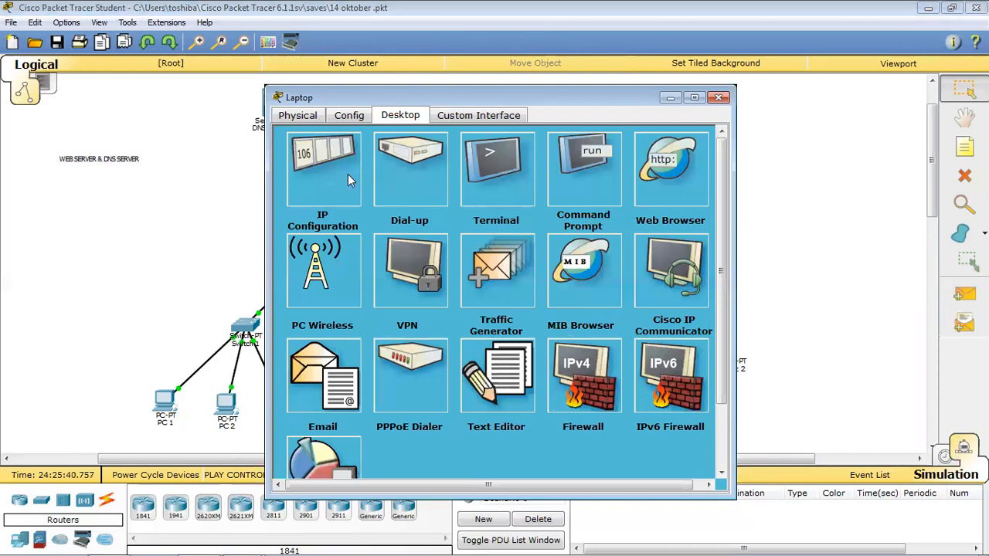
Inspect the Laptop's IP configuration, default gateway and DNS settings, then close it.
{"action": "left_click", "coordinate": [347, 180]}
{"action": "left_click", "coordinate": [466, 237]}
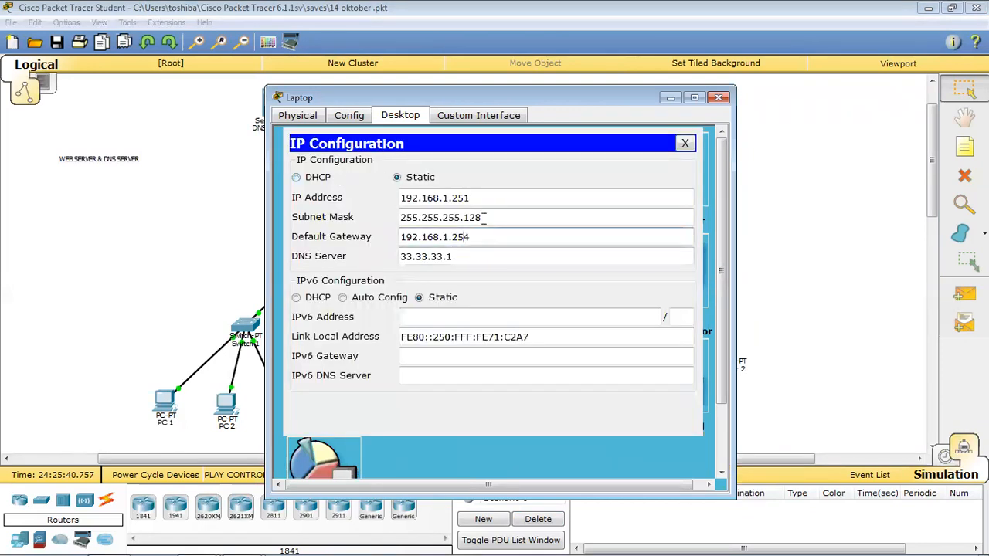
{"action": "left_click", "coordinate": [300, 116]}
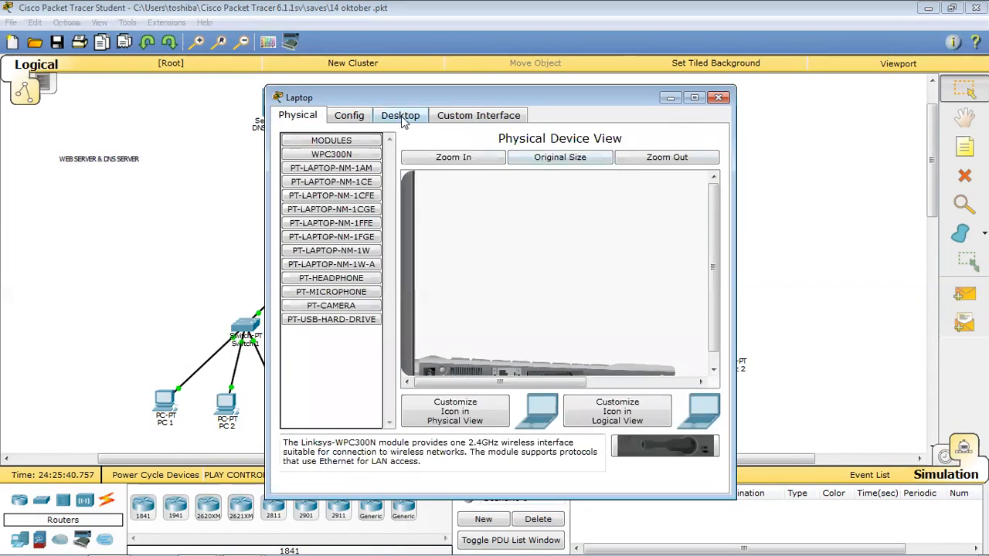
{"action": "left_click", "coordinate": [402, 116]}
{"action": "left_click", "coordinate": [345, 116]}
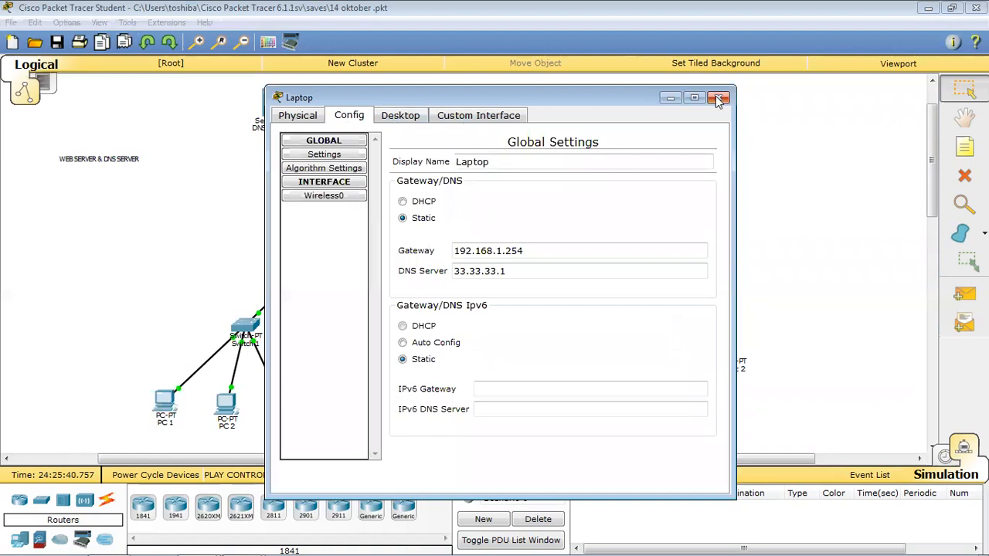
{"action": "left_click", "coordinate": [718, 97]}
Ping 43.43.43.1 from PC 1's command prompt, getting four replies with 0% loss.
{"action": "left_click", "coordinate": [164, 400]}
{"action": "left_click", "coordinate": [585, 166]}
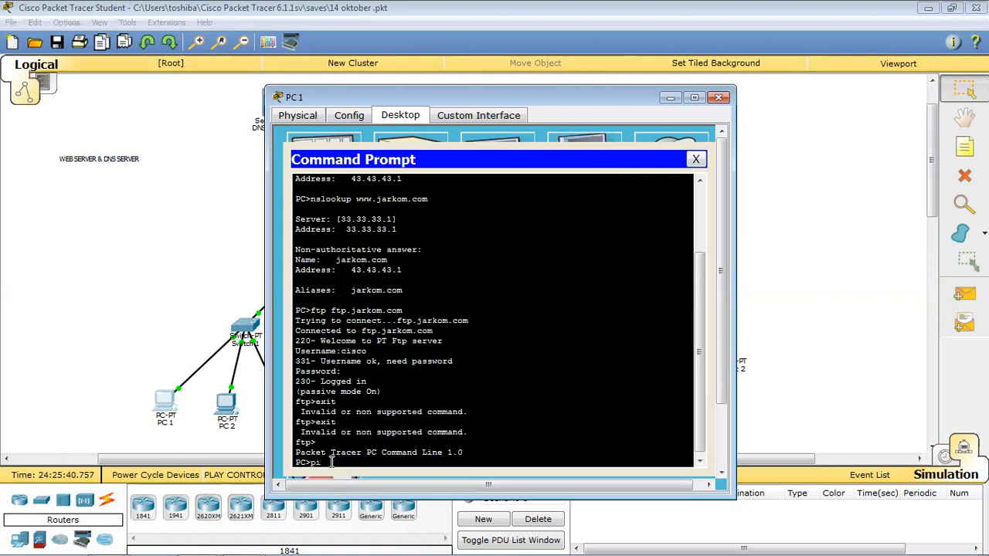
{"action": "type", "text": "ping 43.43.43.1"}
{"action": "key", "text": "Return"}
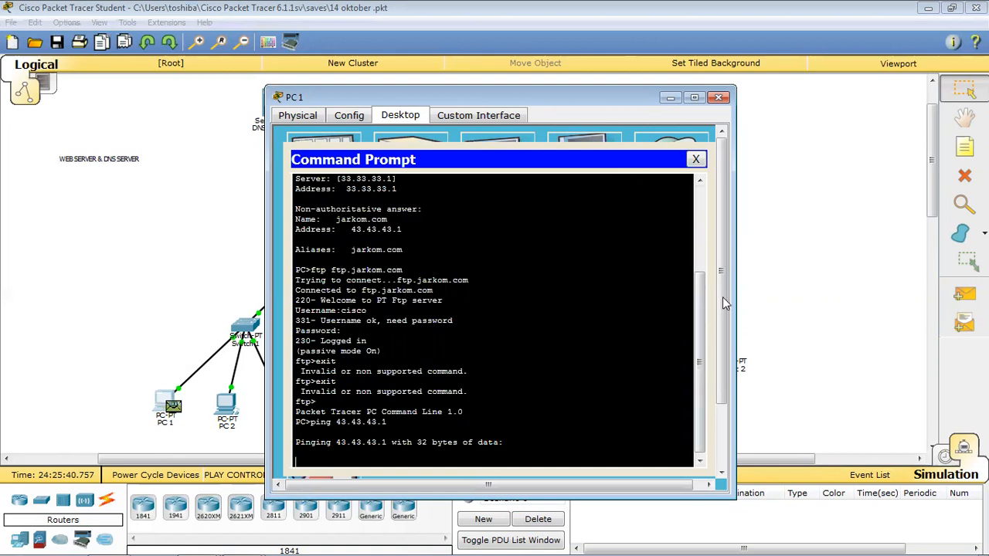
{"action": "left_click", "coordinate": [537, 519]}
{"action": "left_click", "coordinate": [538, 519]}
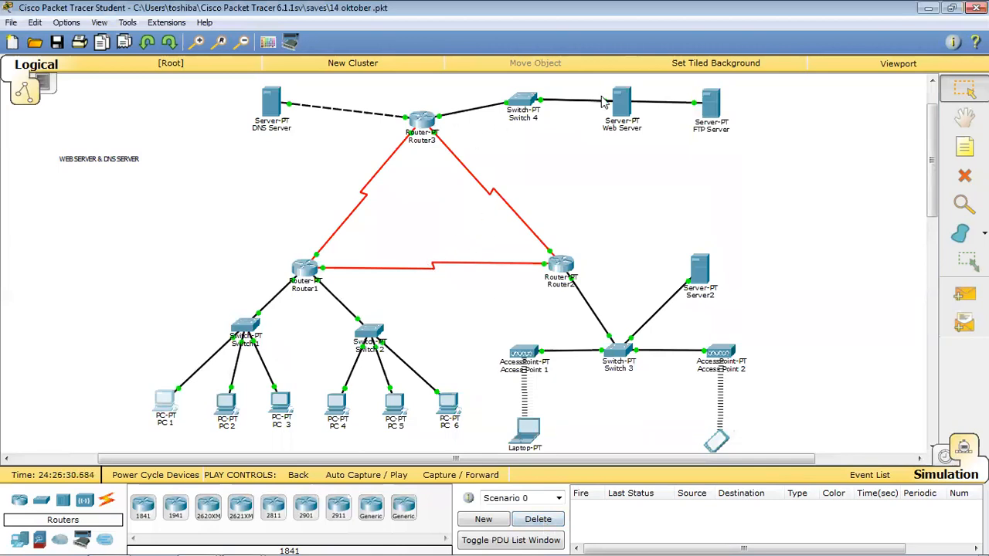
{"action": "left_click", "coordinate": [162, 416]}
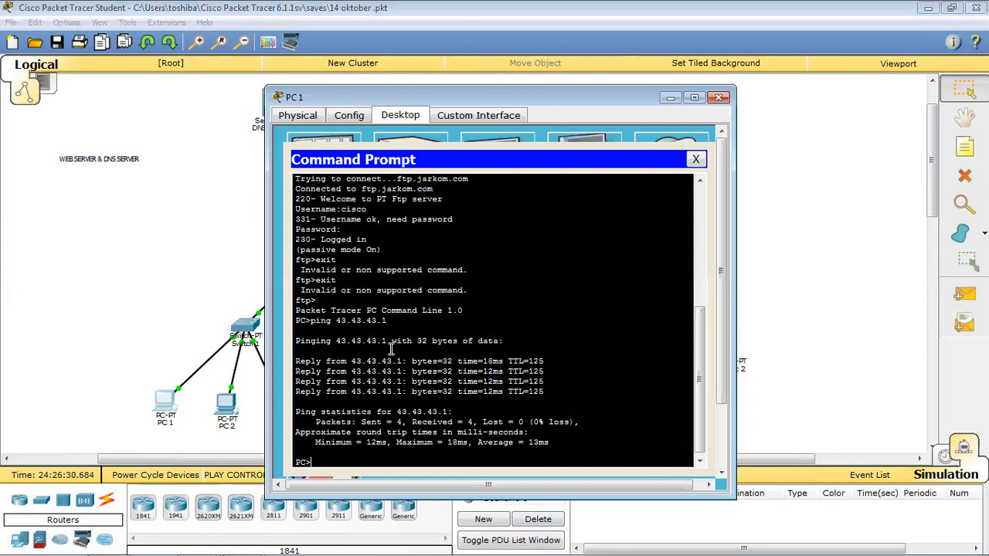
{"action": "left_click", "coordinate": [695, 159]}
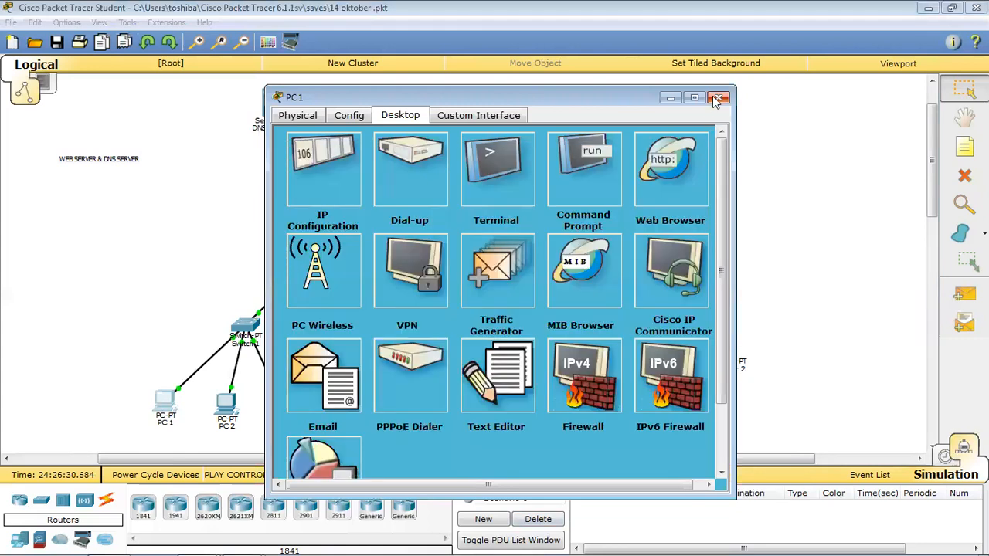
Request 43.43.43.1 in PC 1's browser, which loads no page, then close PC 1.
{"action": "left_click", "coordinate": [671, 186]}
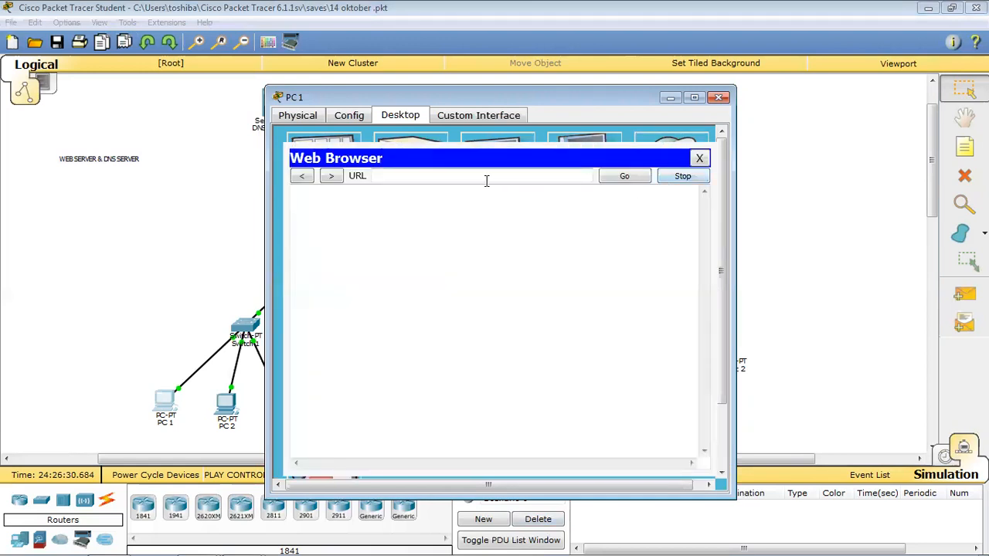
{"action": "type", "text": "43.43.43.1"}
{"action": "left_click", "coordinate": [622, 179]}
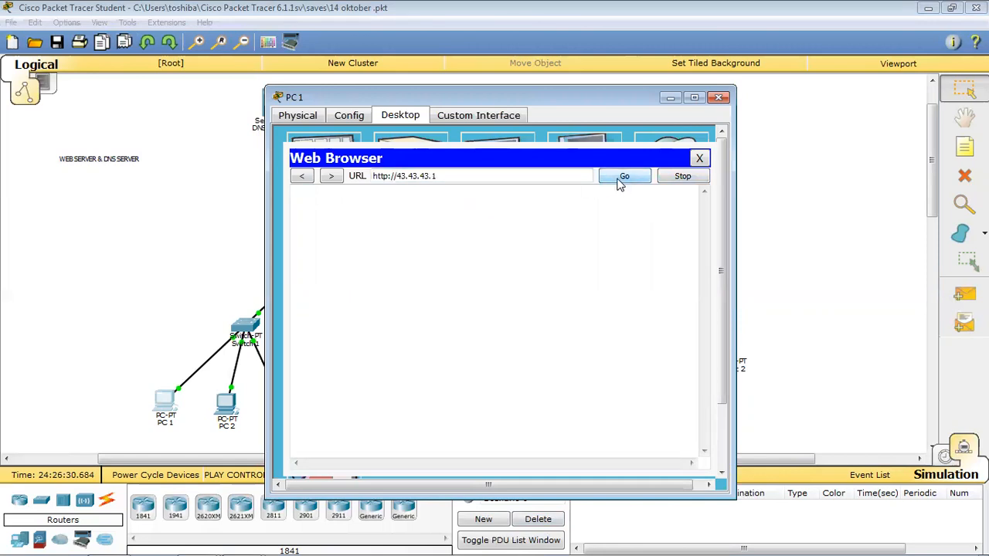
{"action": "left_click", "coordinate": [699, 159]}
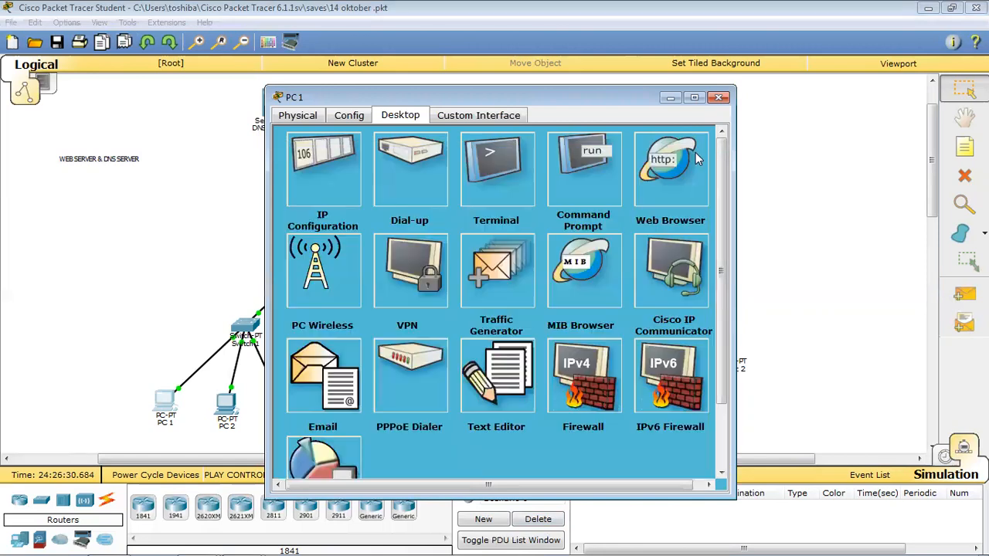
{"action": "left_click", "coordinate": [720, 98]}
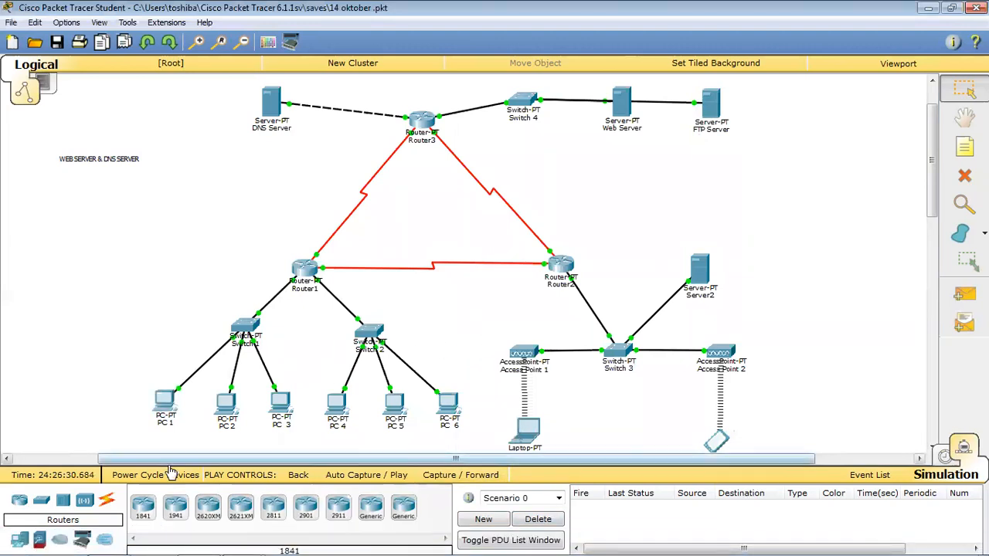
{"action": "left_click", "coordinate": [629, 108]}
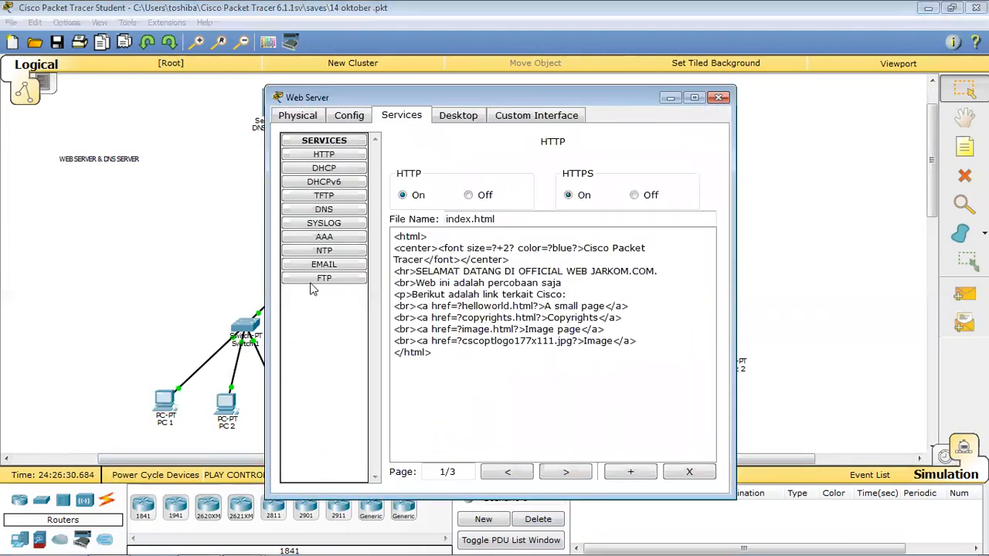
{"action": "left_click", "coordinate": [349, 116]}
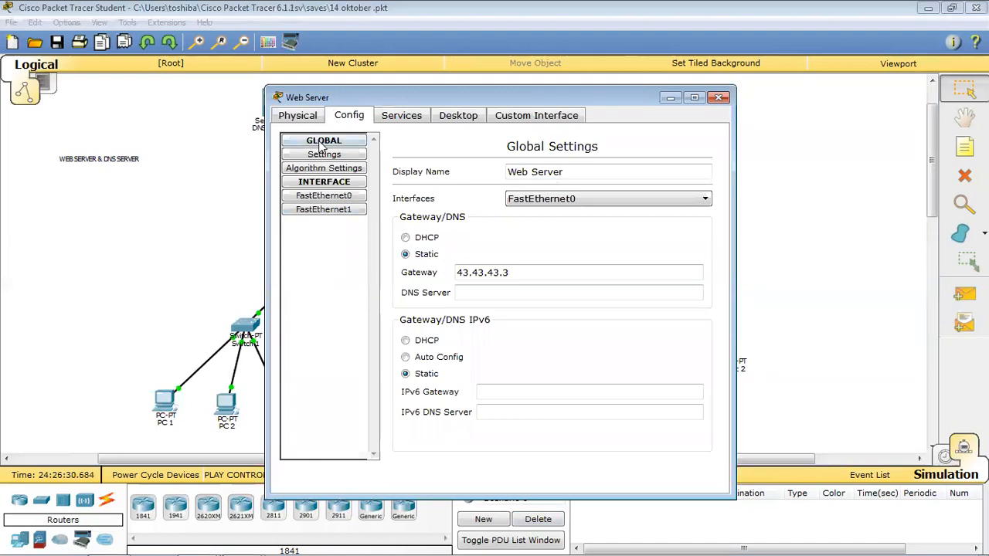
{"action": "left_click", "coordinate": [298, 117]}
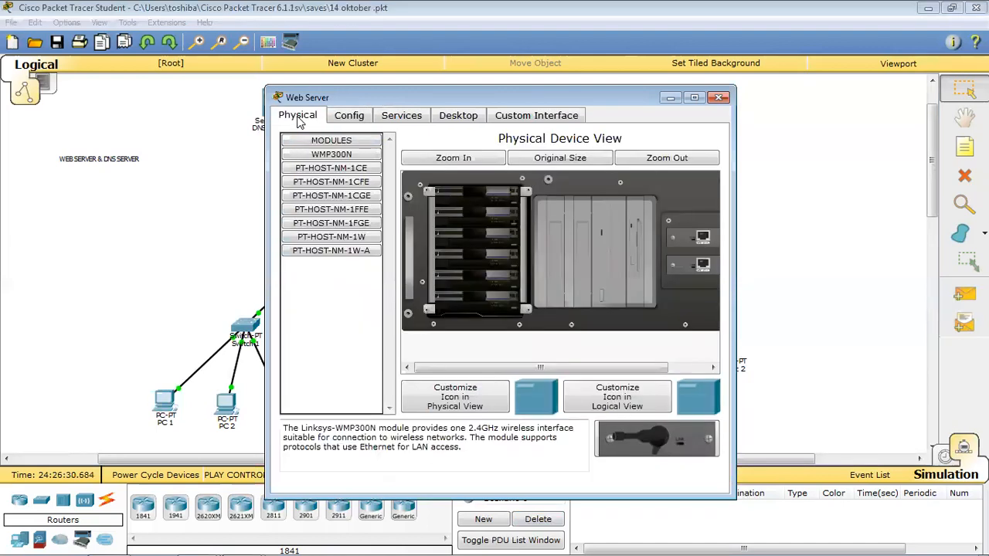
{"action": "left_click", "coordinate": [337, 120]}
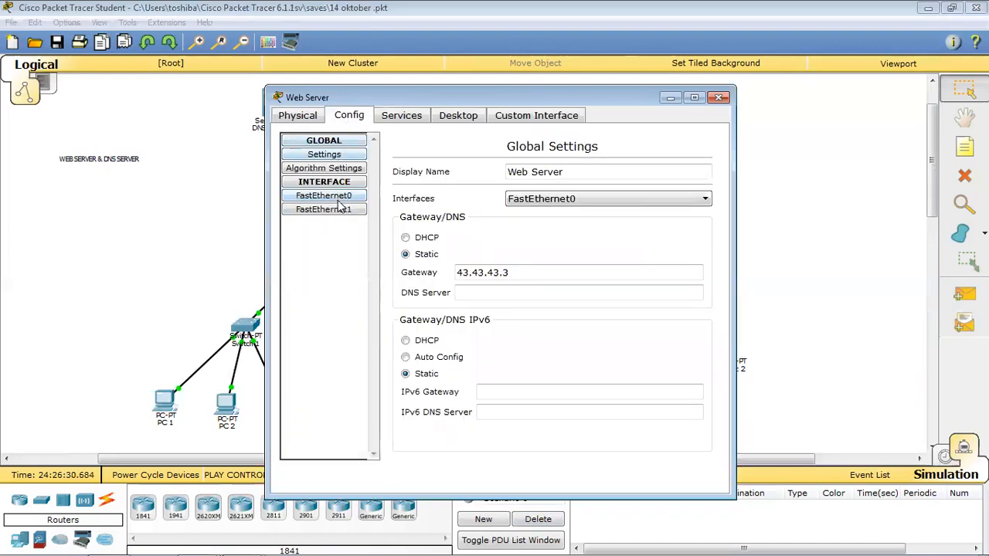
{"action": "left_click", "coordinate": [340, 198]}
{"action": "left_click", "coordinate": [341, 210]}
{"action": "left_click", "coordinate": [332, 196]}
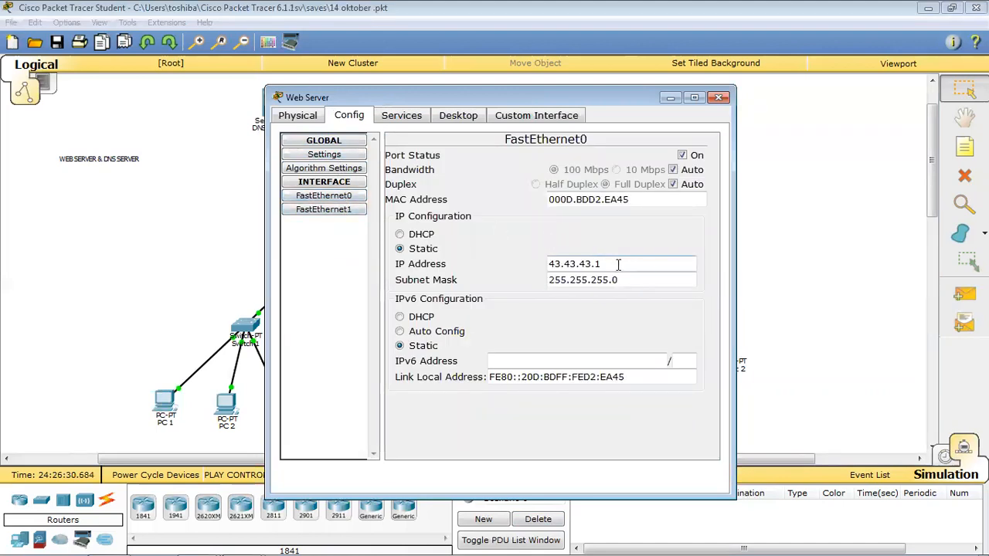
{"action": "left_click", "coordinate": [343, 199]}
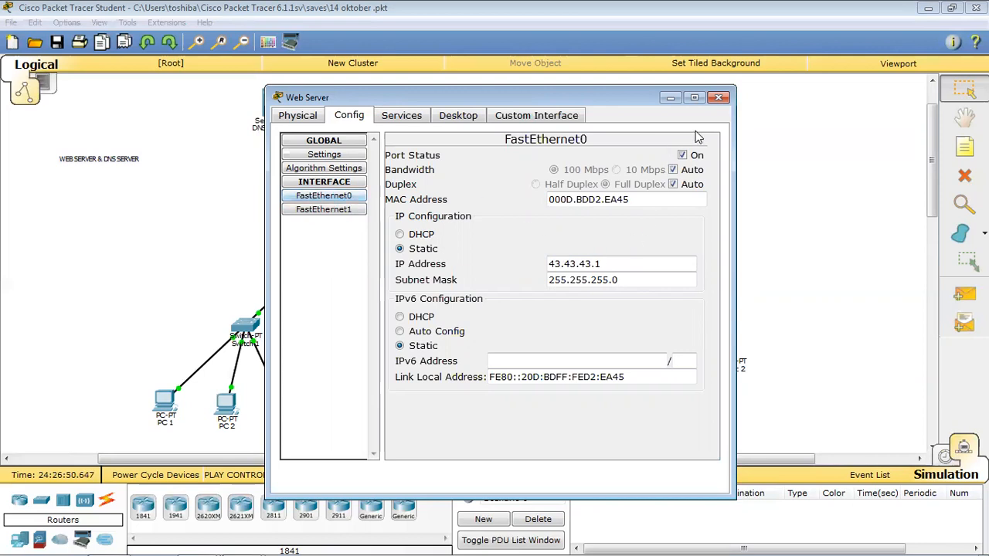
{"action": "left_click", "coordinate": [720, 98]}
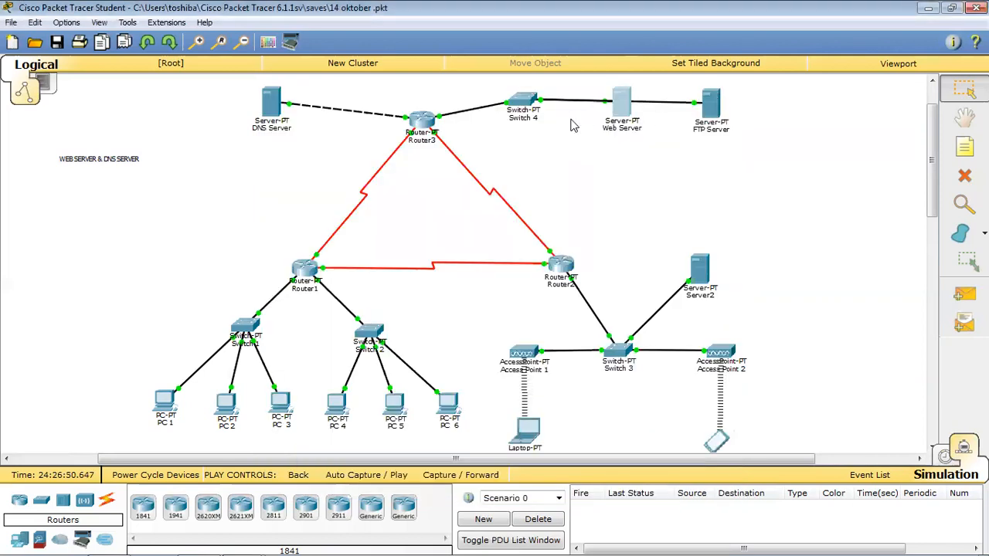
{"action": "left_click", "coordinate": [712, 108]}
{"action": "left_click", "coordinate": [401, 117]}
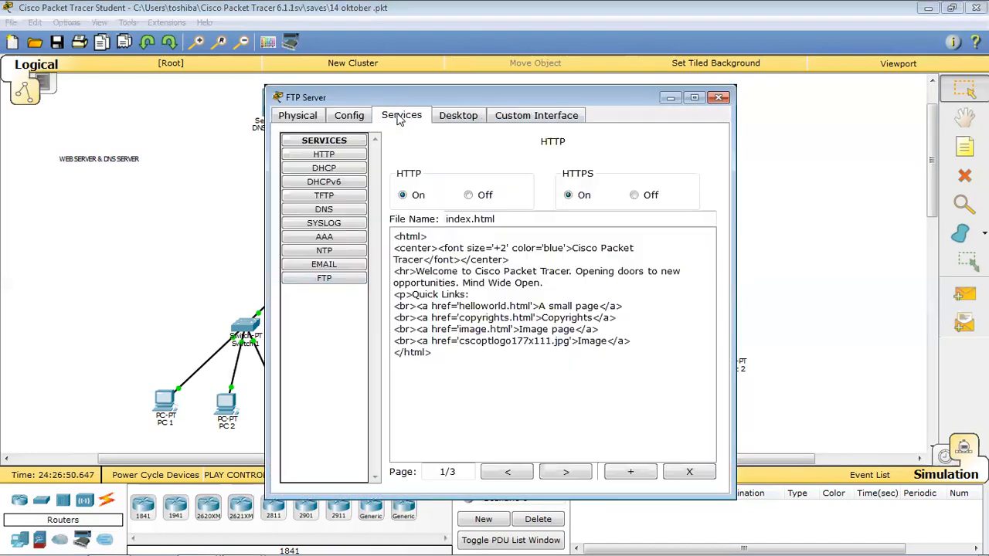
{"action": "left_click", "coordinate": [348, 116]}
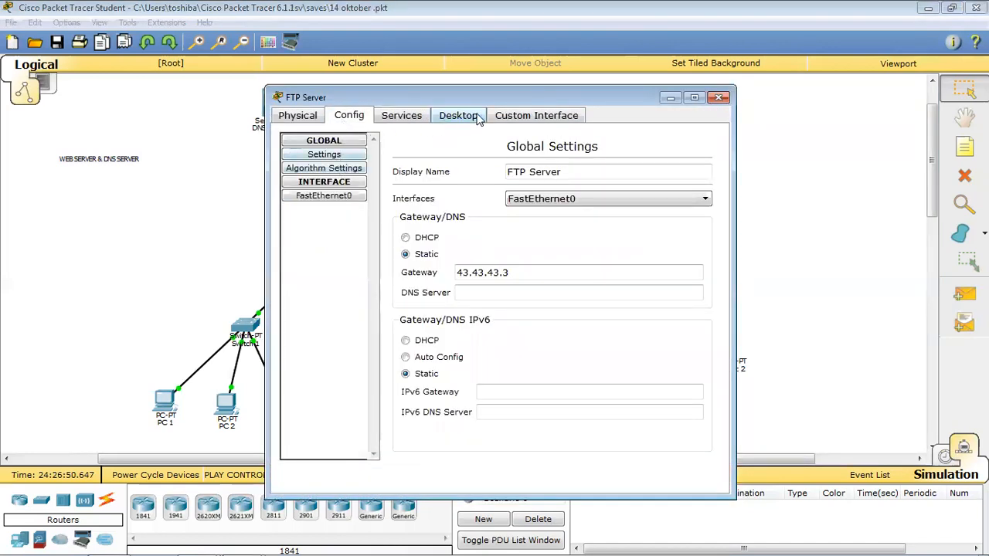
{"action": "left_click", "coordinate": [457, 116]}
{"action": "left_click", "coordinate": [317, 172]}
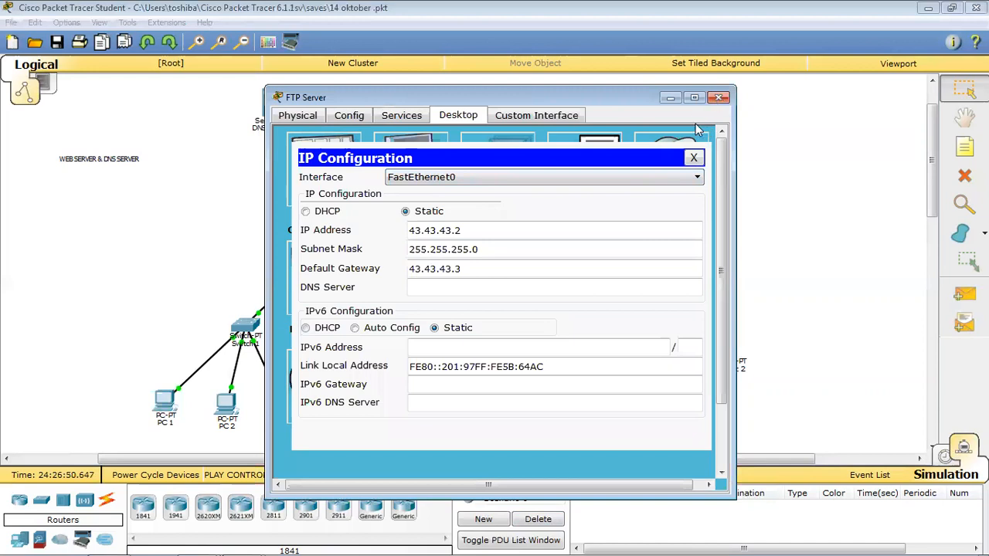
{"action": "left_click", "coordinate": [693, 158]}
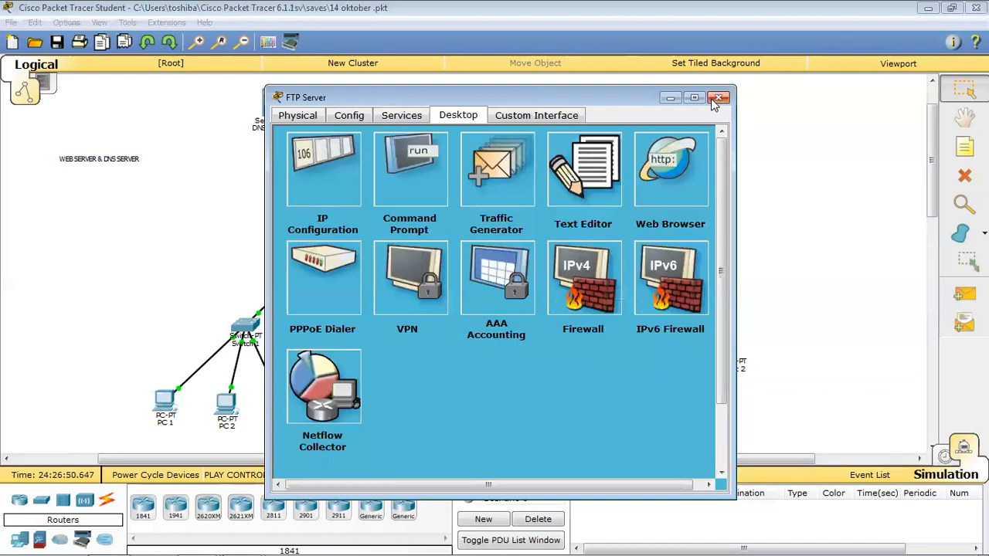
{"action": "left_click", "coordinate": [719, 98]}
{"action": "left_click", "coordinate": [629, 110]}
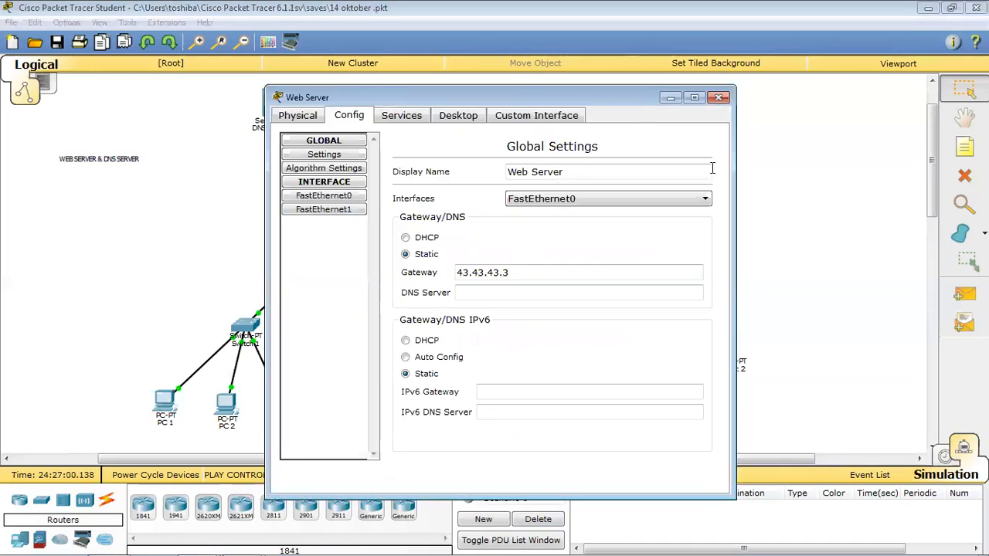
{"action": "left_click", "coordinate": [347, 196]}
{"action": "left_click", "coordinate": [343, 208]}
{"action": "left_click", "coordinate": [347, 196]}
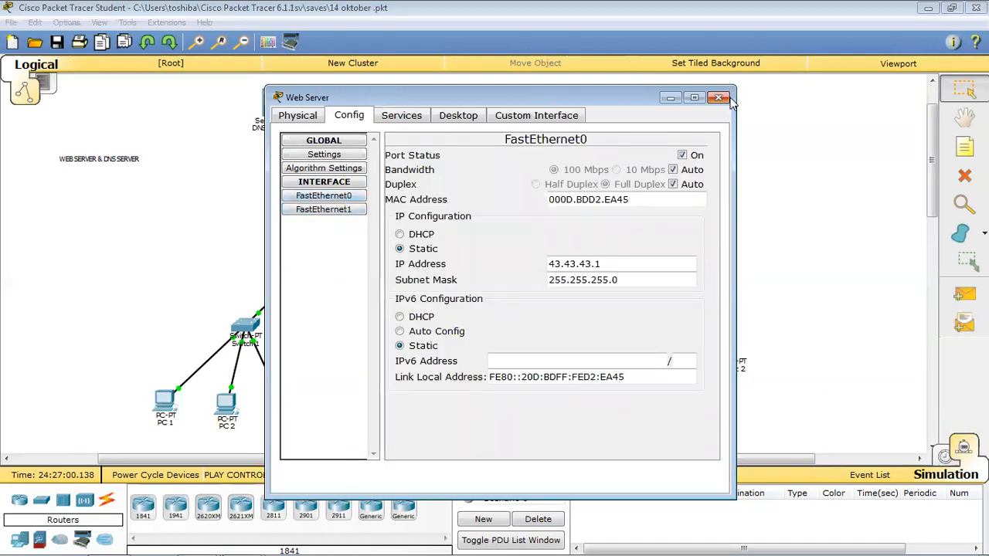
{"action": "left_click", "coordinate": [719, 97]}
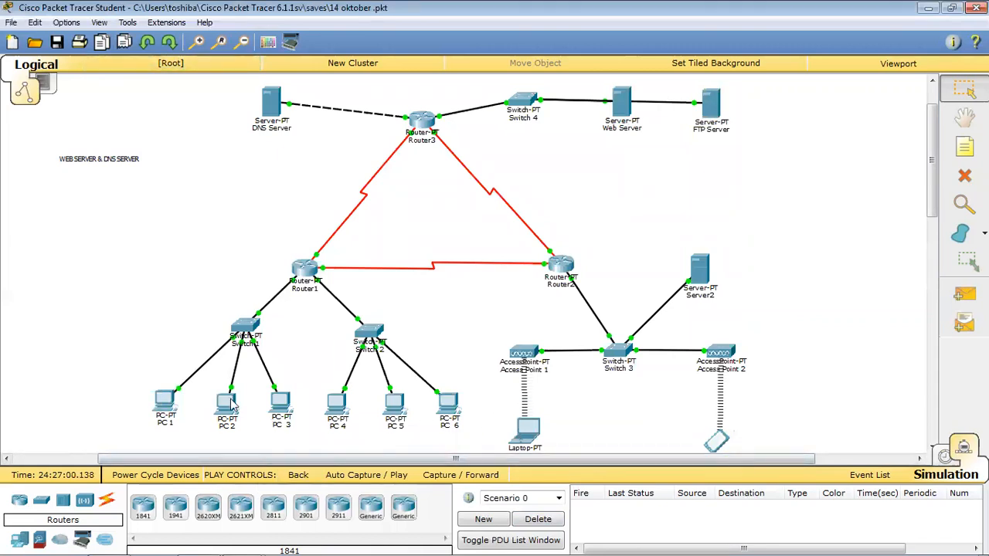
{"action": "left_click", "coordinate": [170, 403]}
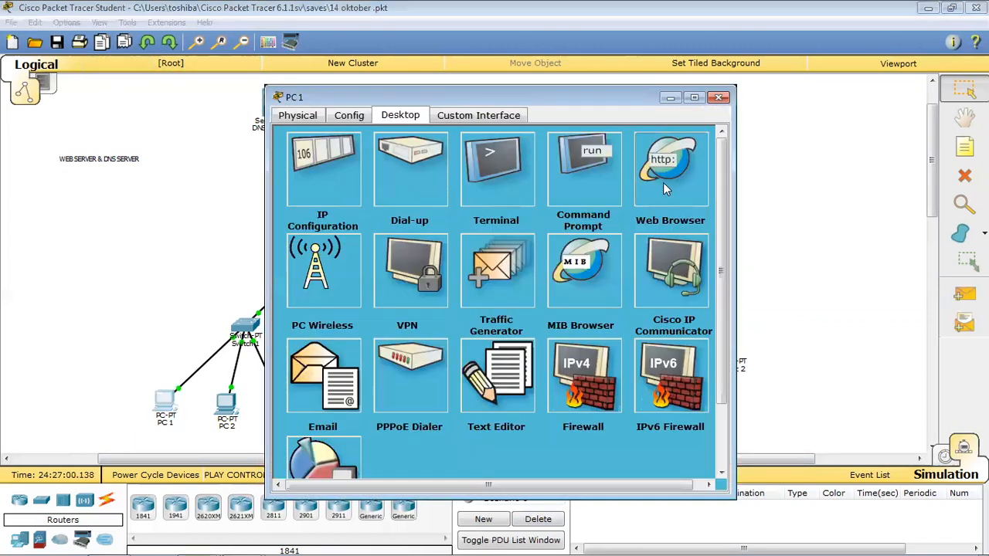
{"action": "left_click", "coordinate": [664, 188]}
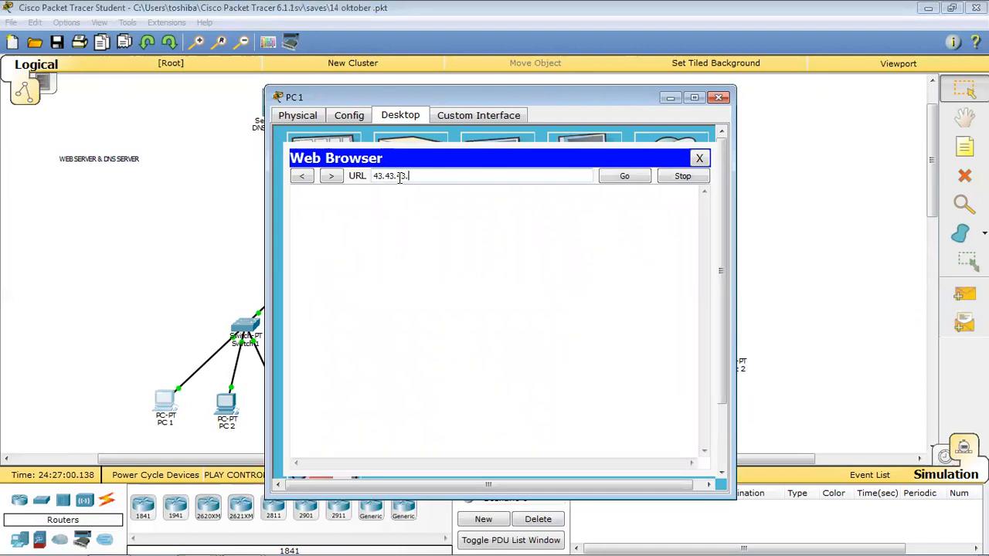
{"action": "left_click", "coordinate": [646, 184]}
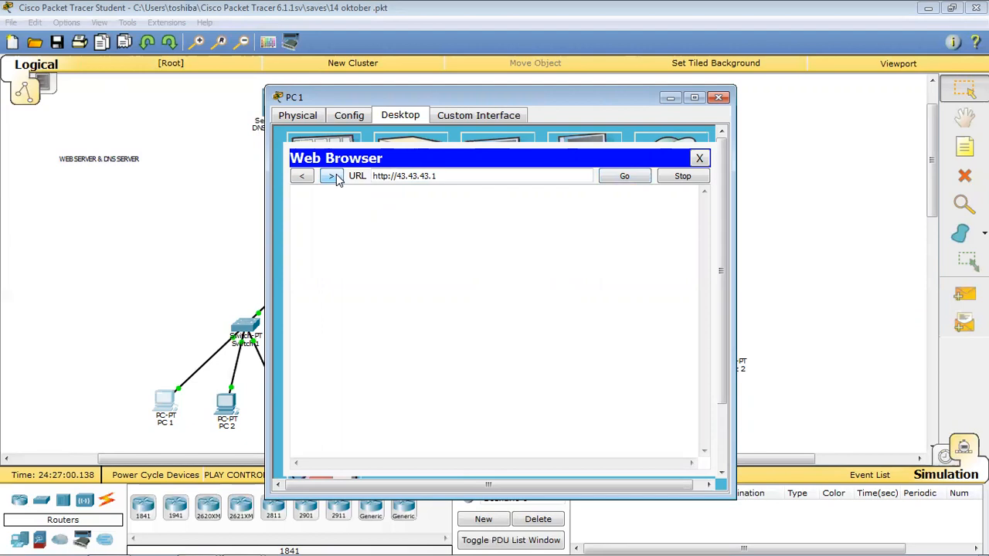
{"action": "left_click", "coordinate": [547, 517]}
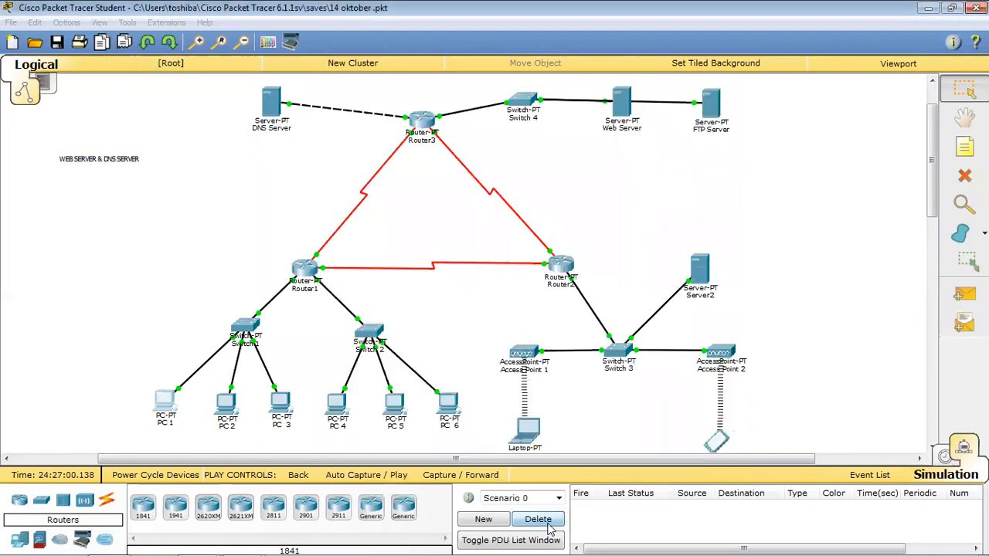
{"action": "left_click", "coordinate": [164, 405]}
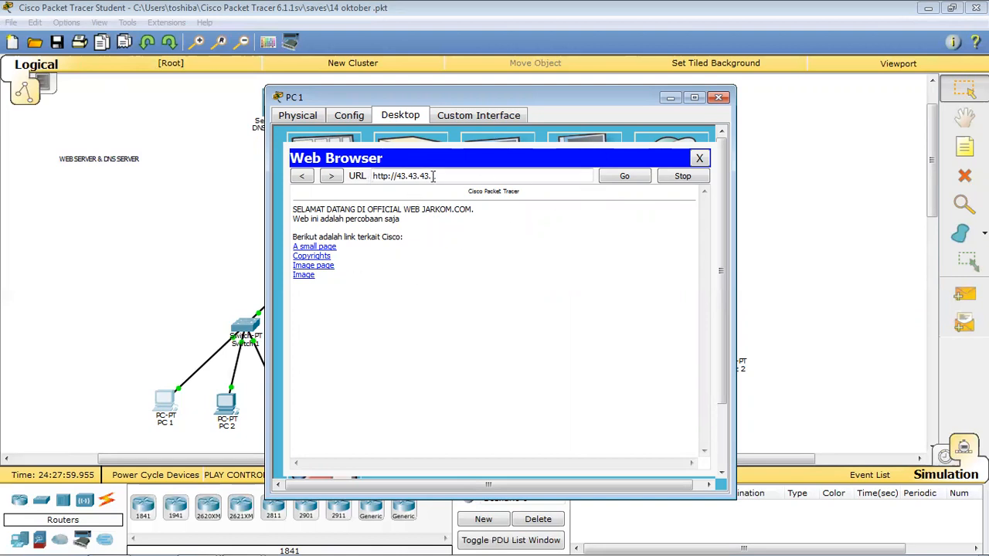
{"action": "left_click", "coordinate": [626, 178]}
Examine the JARKOM welcome page text, then close the browser and PC 1.
{"action": "left_click_drag", "start_coordinate": [298, 214], "coordinate": [366, 289]}
{"action": "left_click", "coordinate": [378, 279]}
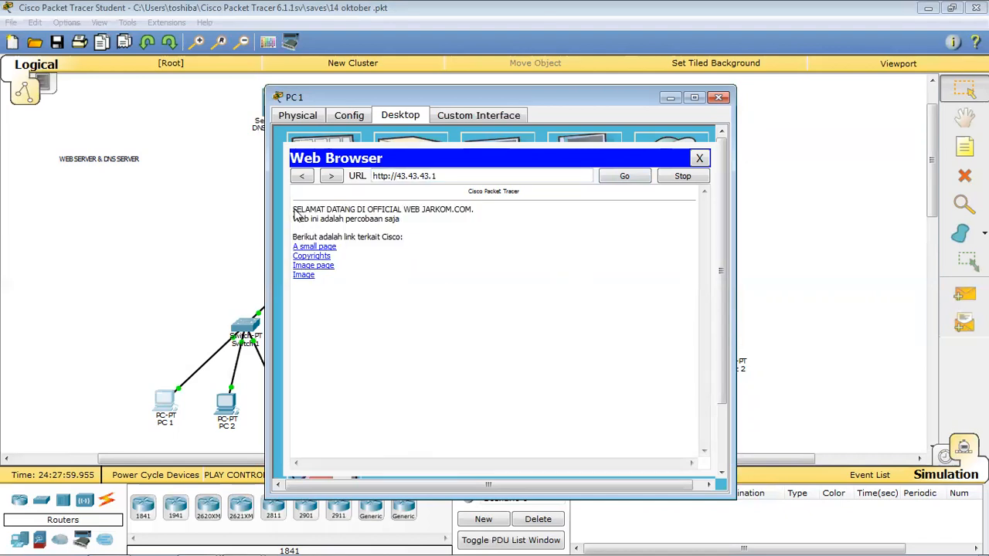
{"action": "left_click_drag", "start_coordinate": [294, 209], "coordinate": [382, 273]}
{"action": "left_click", "coordinate": [472, 284]}
{"action": "left_click_drag", "start_coordinate": [602, 98], "coordinate": [612, 141]}
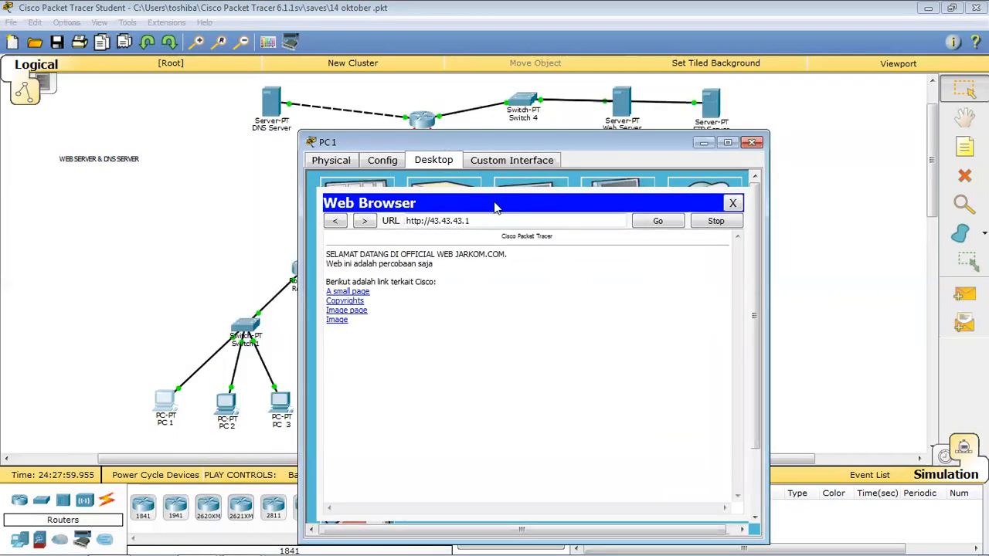
{"action": "left_click_drag", "start_coordinate": [523, 143], "coordinate": [532, 93]}
{"action": "left_click_drag", "start_coordinate": [334, 205], "coordinate": [383, 205]}
{"action": "left_click", "coordinate": [538, 219]}
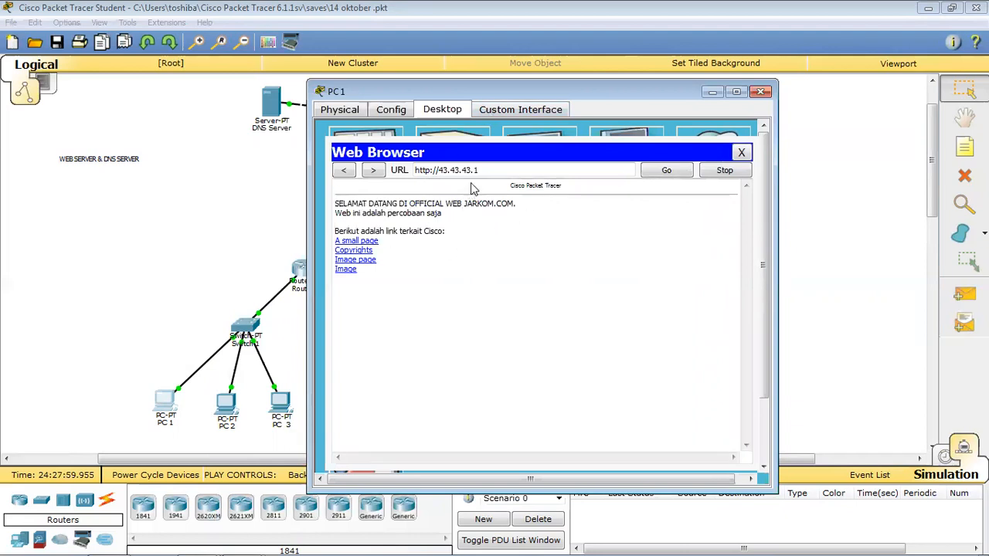
{"action": "left_click", "coordinate": [741, 152]}
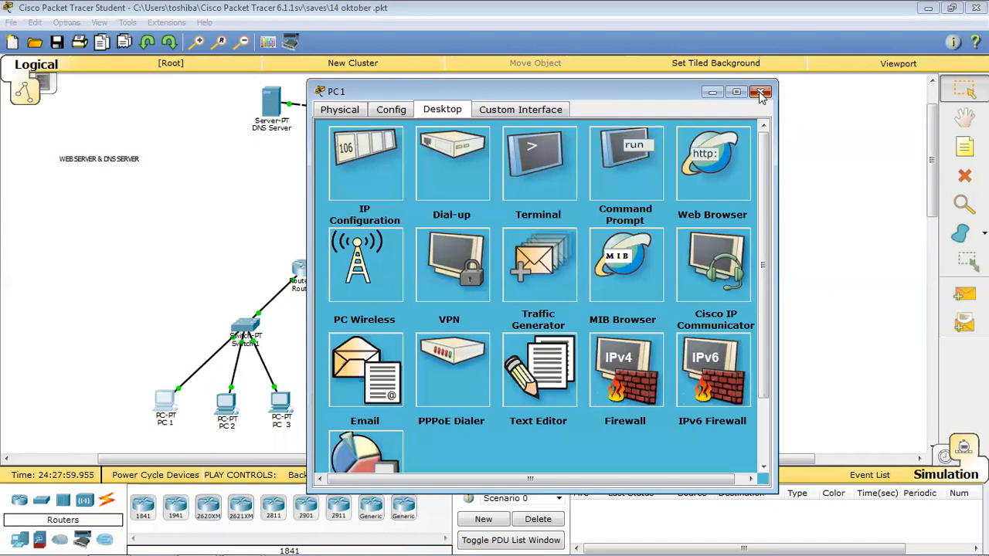
{"action": "left_click", "coordinate": [761, 92]}
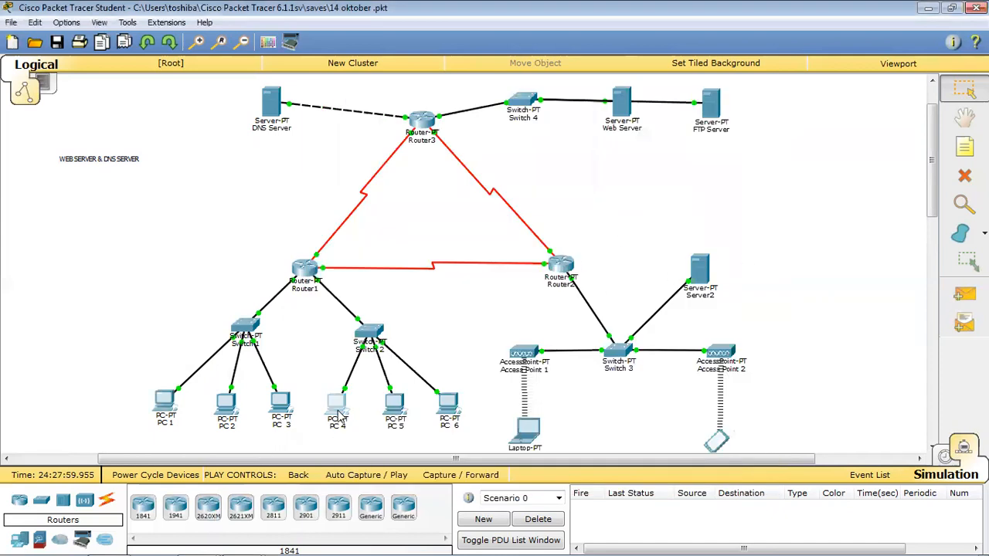
Load the JARKOM welcome page at 43.43.43.1 in PC 4's browser, then close PC 4.
{"action": "left_click", "coordinate": [337, 414]}
{"action": "left_click", "coordinate": [656, 185]}
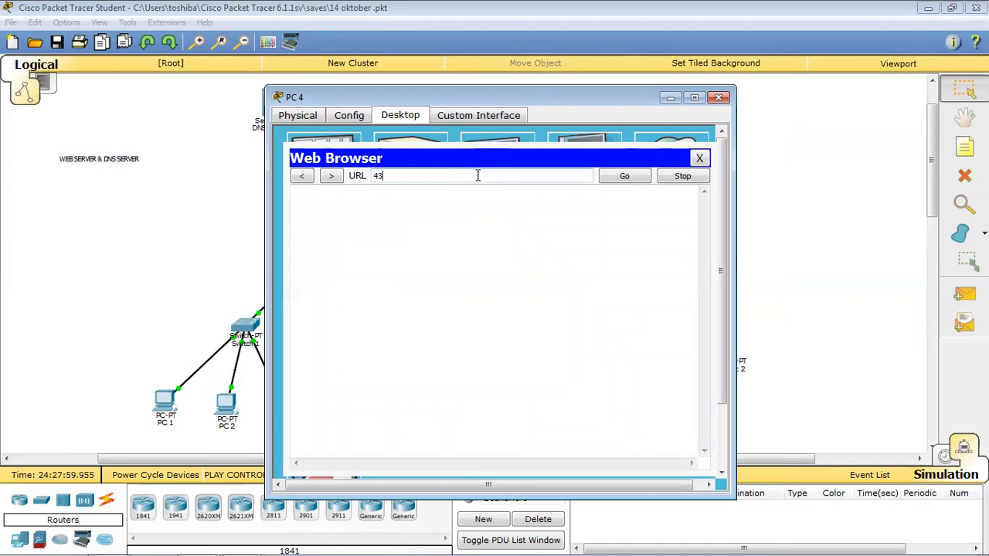
{"action": "type", "text": "43.43.43.1"}
{"action": "left_click", "coordinate": [644, 177]}
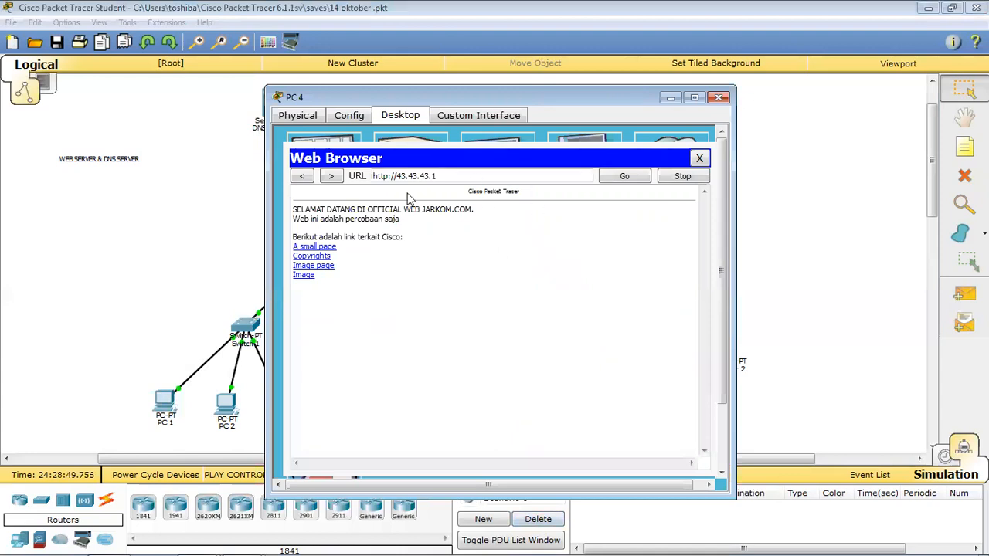
{"action": "left_click_drag", "start_coordinate": [322, 211], "coordinate": [435, 221]}
{"action": "left_click", "coordinate": [350, 222]}
{"action": "left_click_drag", "start_coordinate": [322, 212], "coordinate": [399, 229]}
{"action": "left_click", "coordinate": [374, 245]}
{"action": "left_click", "coordinate": [719, 96]}
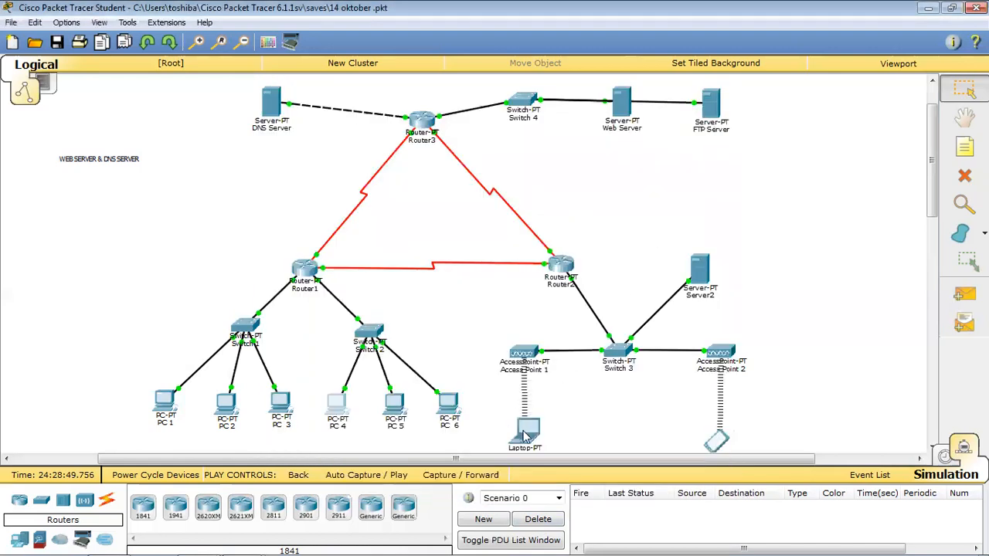
Load the JARKOM welcome page at 43.43.43.1 in the Laptop's browser, then close it.
{"action": "left_click", "coordinate": [526, 436]}
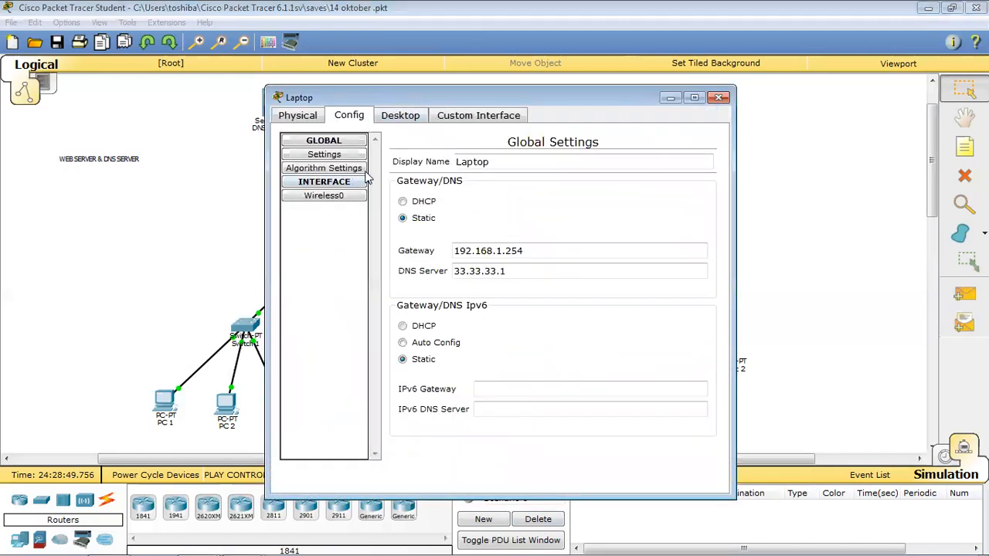
{"action": "left_click", "coordinate": [402, 116]}
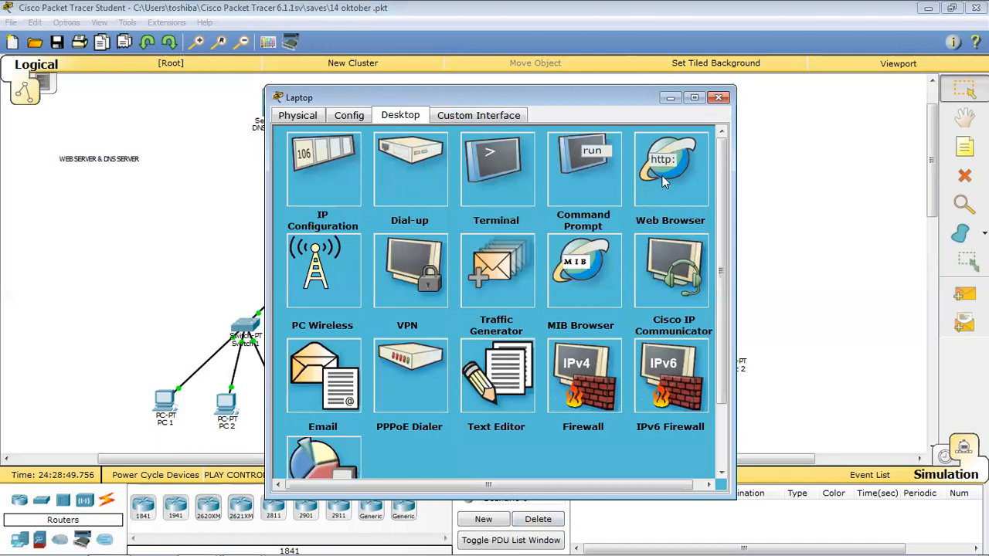
{"action": "left_click", "coordinate": [662, 178]}
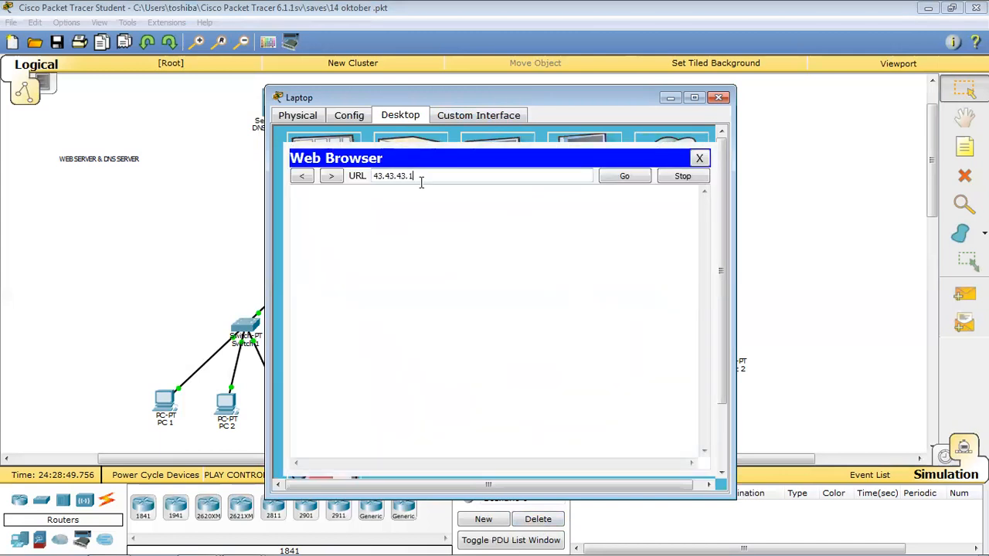
{"action": "left_click", "coordinate": [625, 177]}
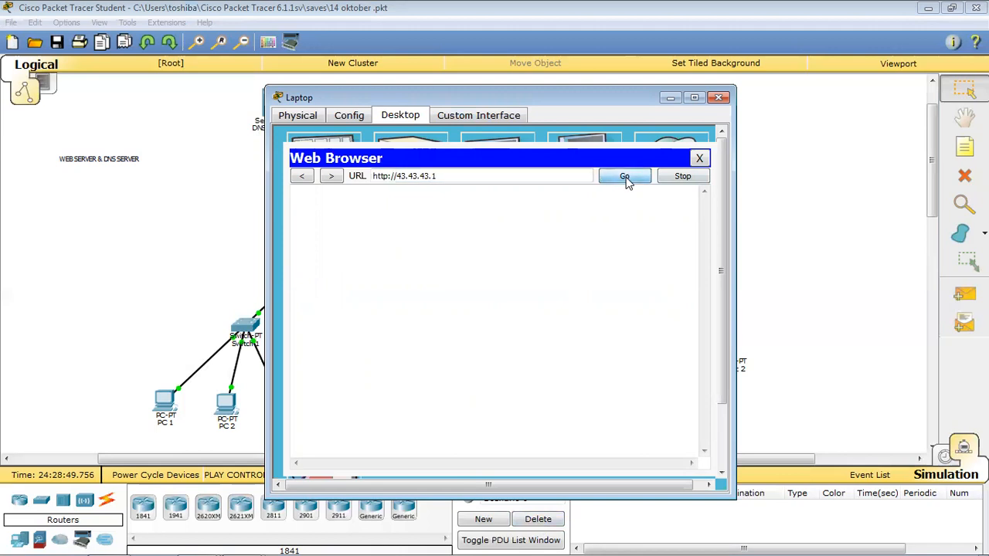
{"action": "left_click", "coordinate": [538, 522]}
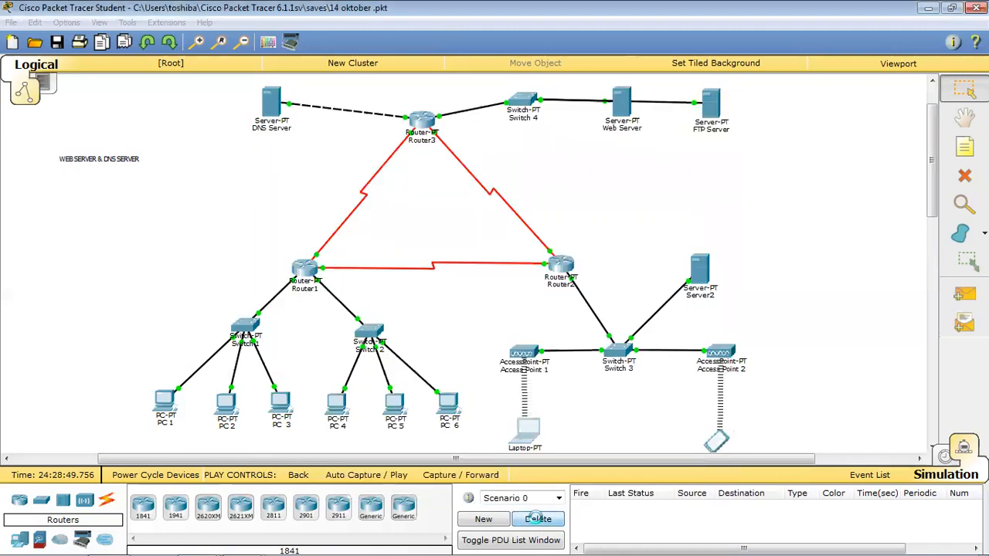
{"action": "left_click", "coordinate": [526, 430]}
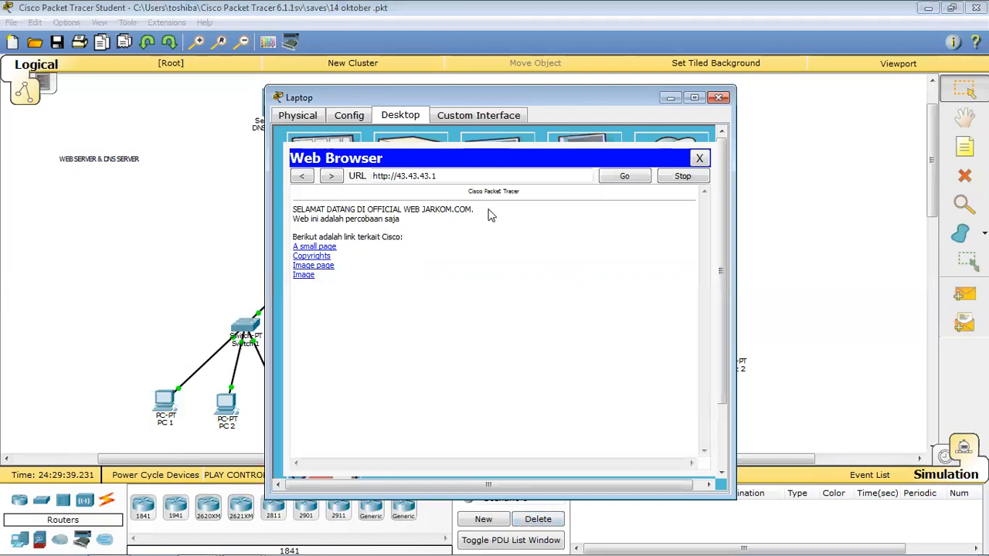
{"action": "left_click", "coordinate": [699, 158]}
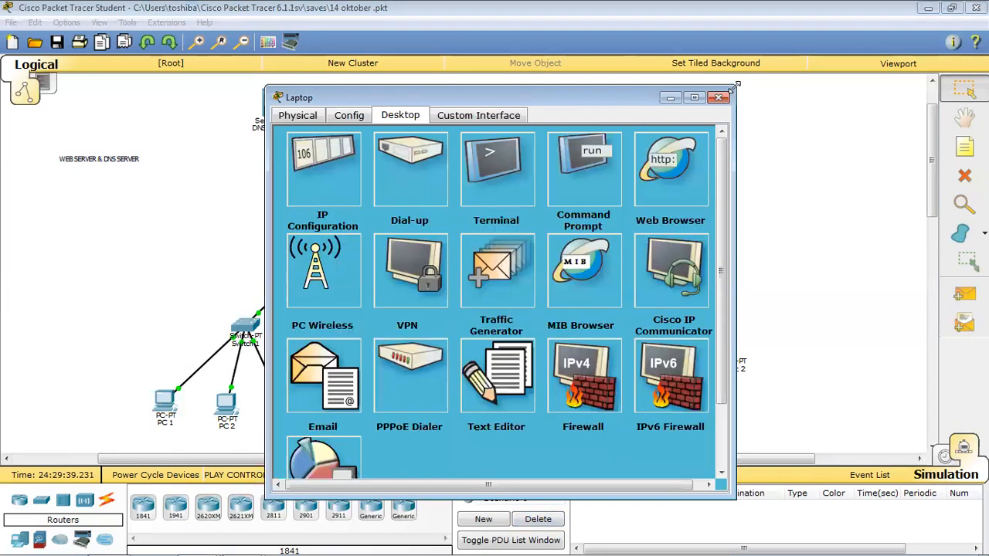
{"action": "left_click", "coordinate": [719, 97]}
{"action": "scroll", "coordinate": [561, 273], "scroll_direction": "up", "scroll_amount": 1}
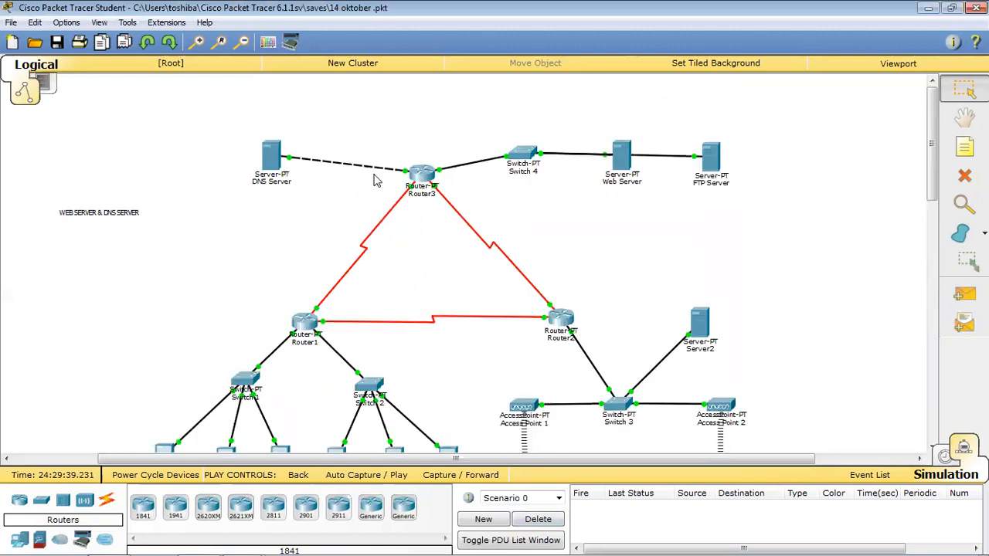
{"action": "scroll", "coordinate": [375, 180], "scroll_direction": "down", "scroll_amount": 1}
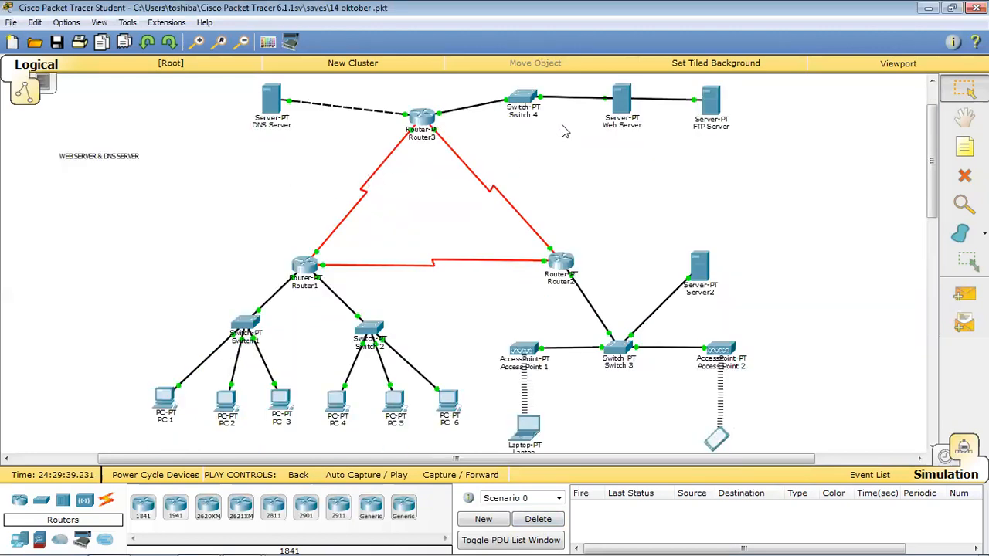
{"action": "left_click", "coordinate": [274, 106]}
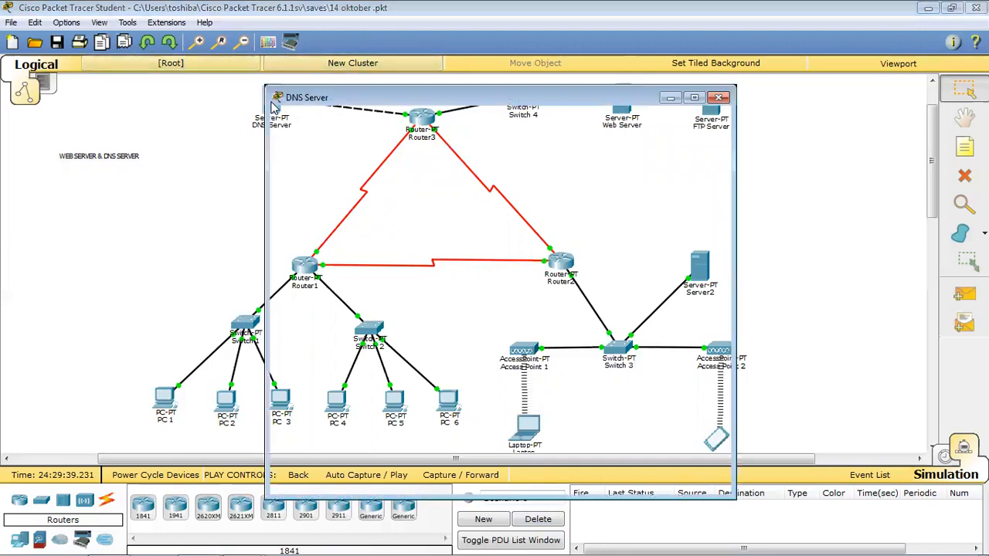
{"action": "left_click", "coordinate": [294, 113]}
{"action": "left_click", "coordinate": [389, 114]}
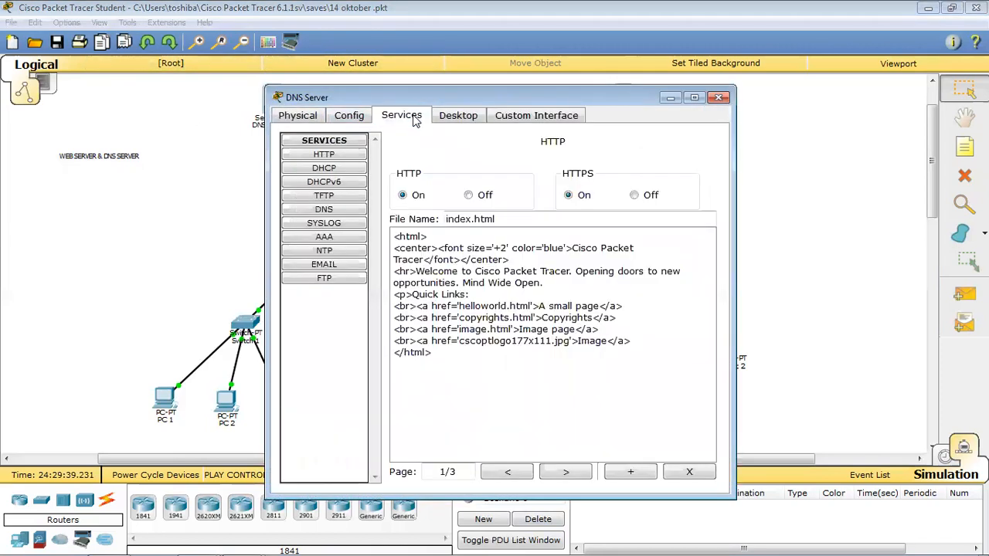
{"action": "left_click", "coordinate": [328, 210]}
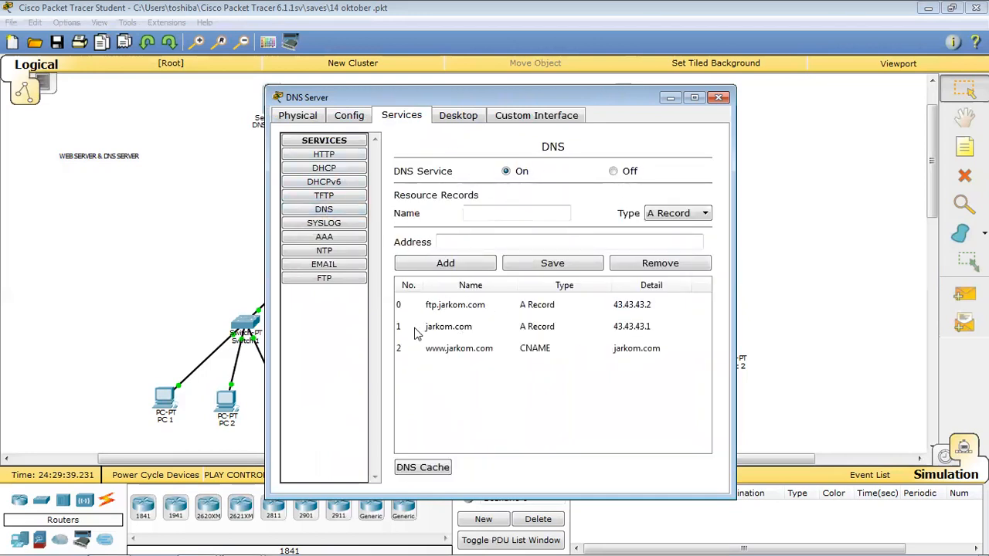
{"action": "left_click_drag", "start_coordinate": [527, 332], "coordinate": [523, 322]}
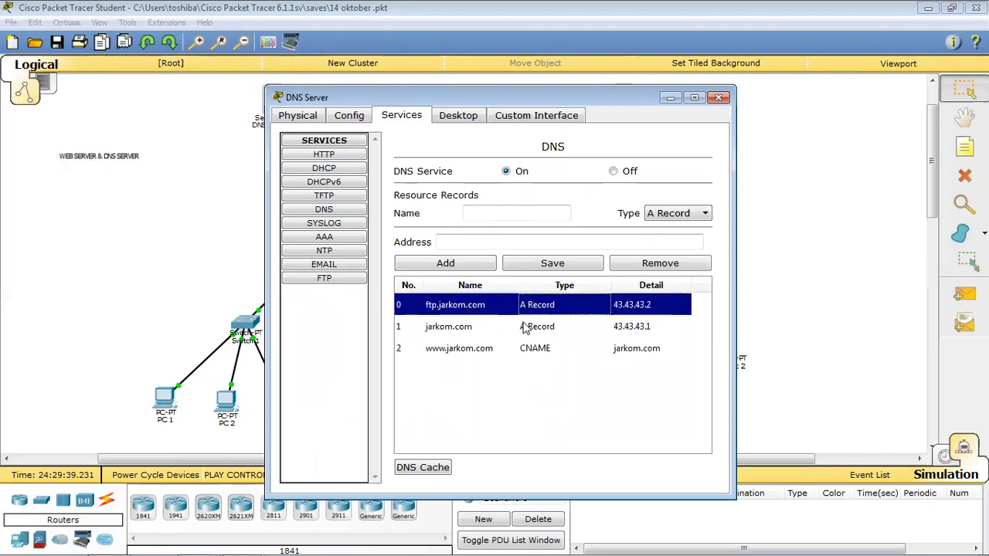
{"action": "left_click", "coordinate": [495, 309]}
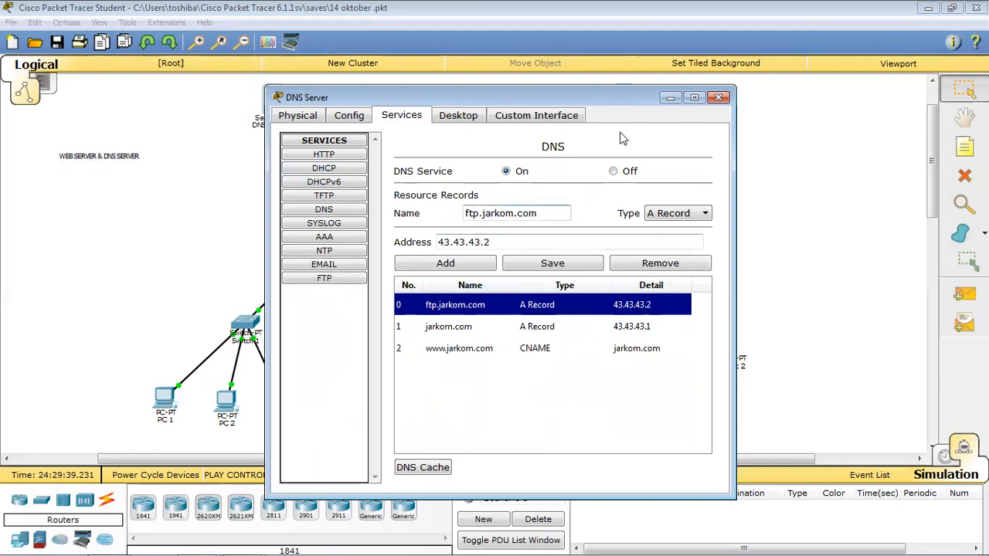
{"action": "left_click_drag", "start_coordinate": [615, 100], "coordinate": [565, 93]}
{"action": "left_click", "coordinate": [451, 326]}
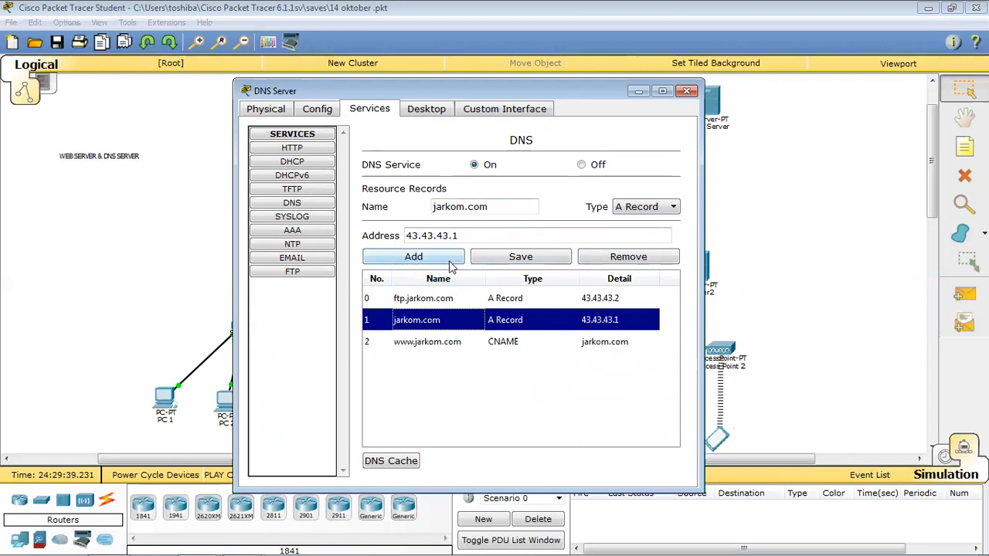
{"action": "left_click", "coordinate": [456, 342]}
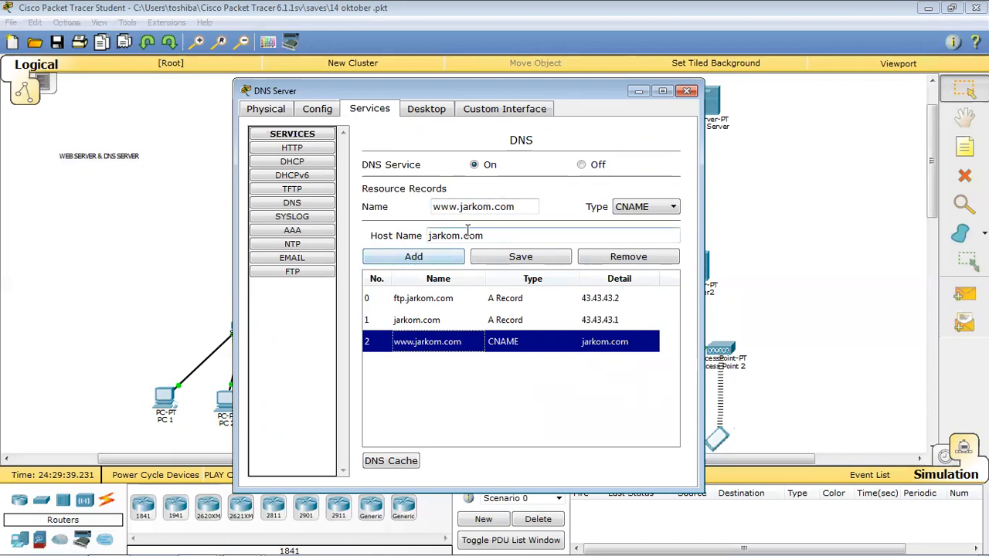
{"action": "left_click", "coordinate": [663, 209]}
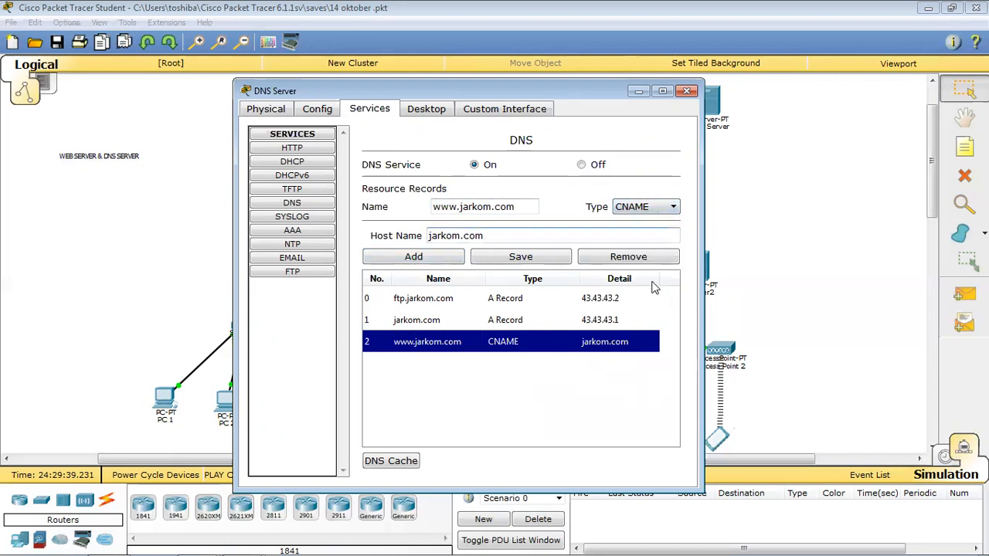
{"action": "left_click", "coordinate": [526, 262]}
{"action": "left_click", "coordinate": [545, 360]}
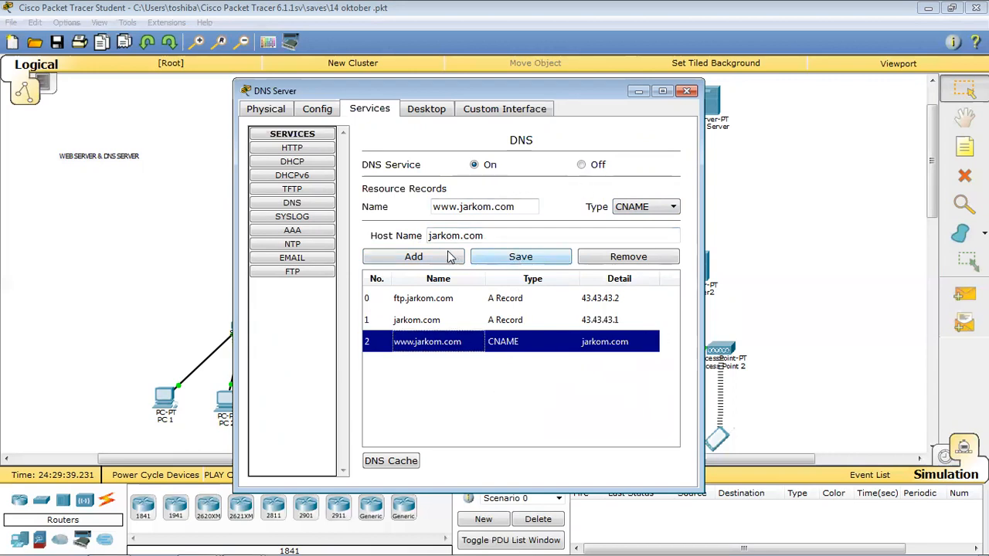
{"action": "left_click", "coordinate": [510, 256]}
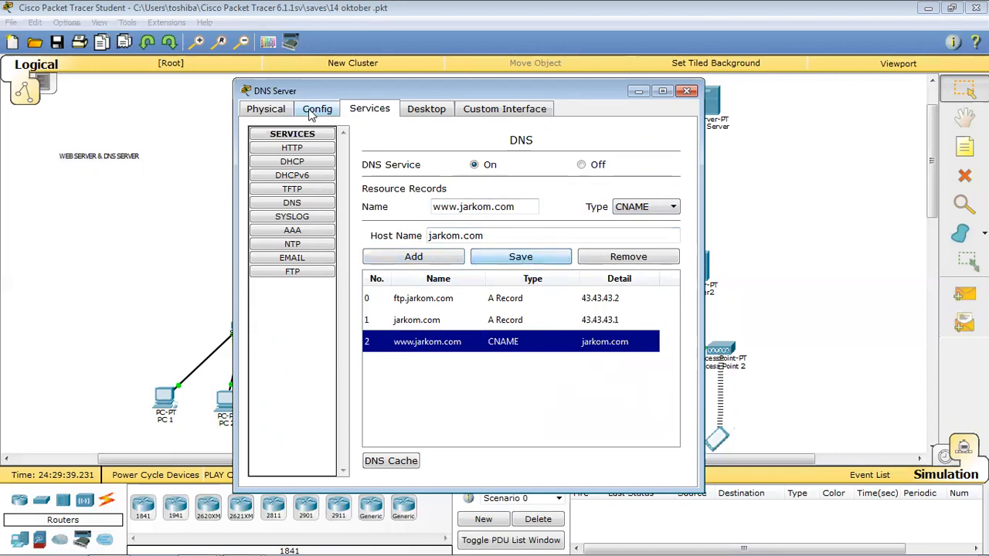
{"action": "left_click", "coordinate": [686, 91]}
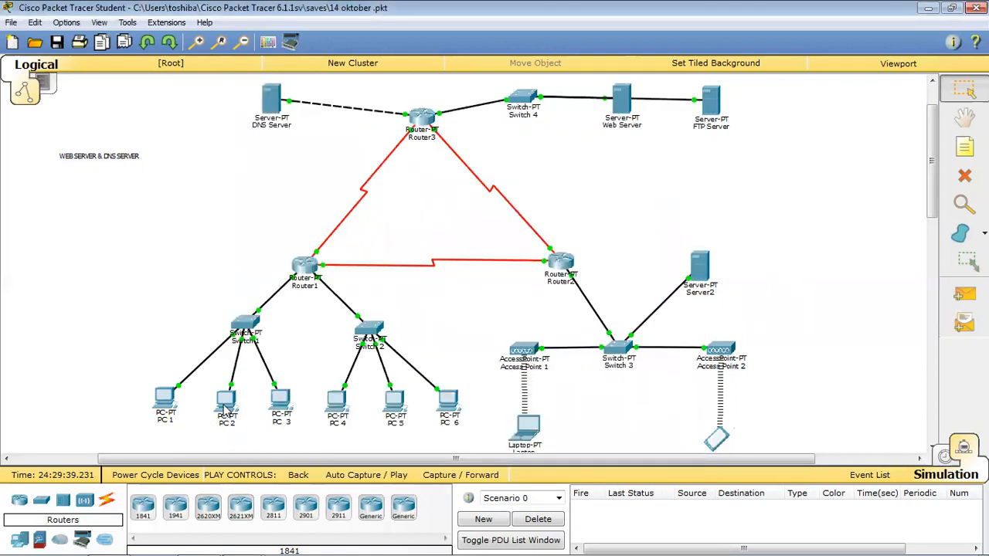
Load jarkom.com in PC1's web browser.
{"action": "left_click", "coordinate": [157, 412]}
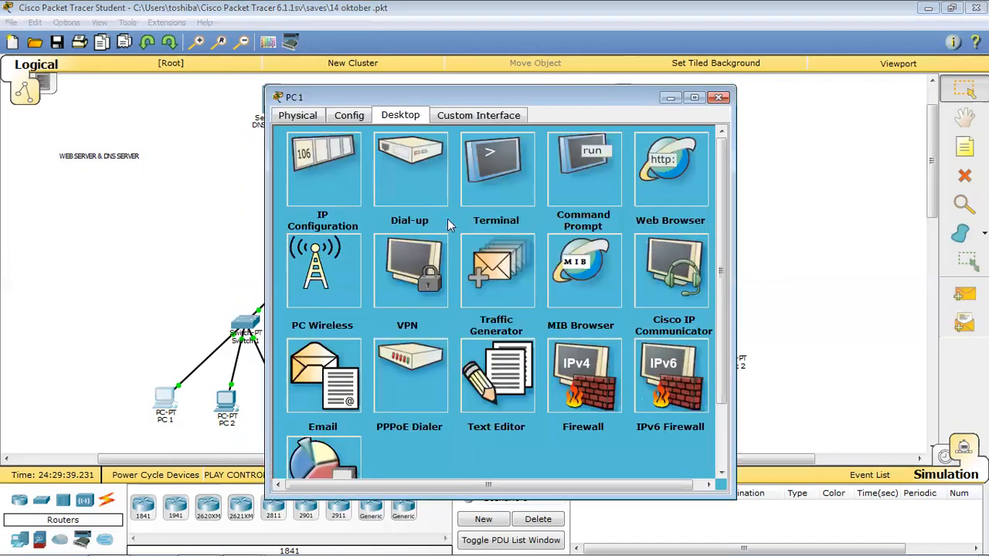
{"action": "left_click", "coordinate": [671, 168]}
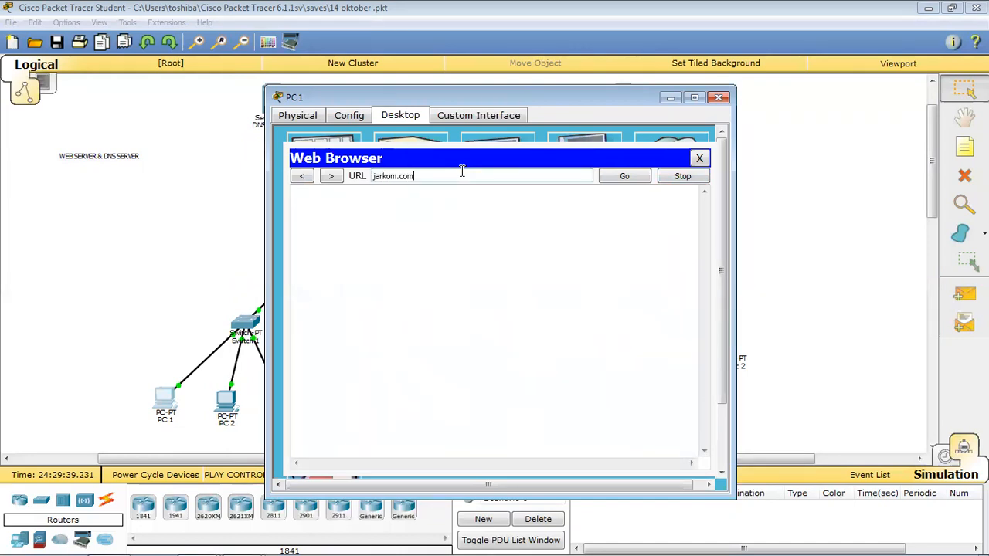
{"action": "left_click", "coordinate": [633, 176]}
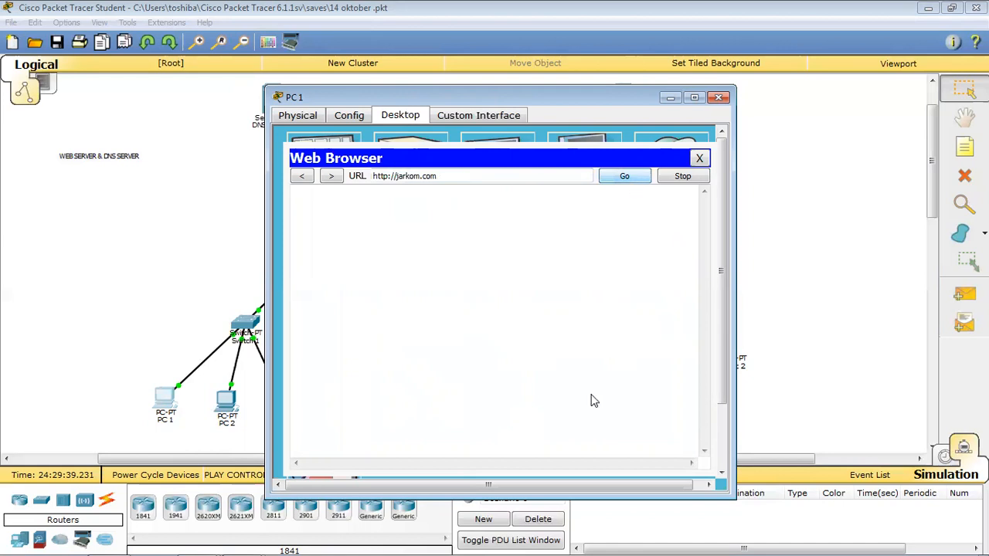
{"action": "left_click", "coordinate": [539, 519]}
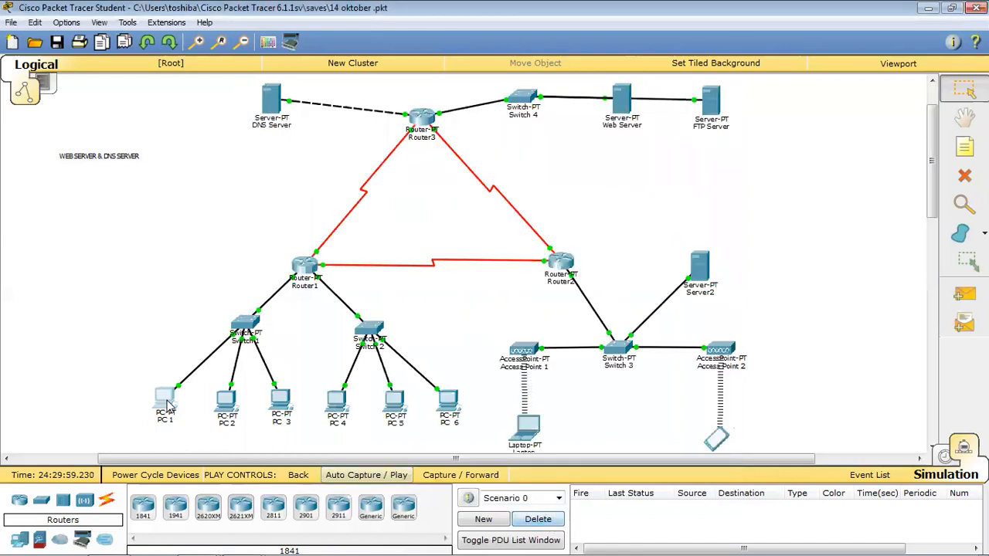
{"action": "left_click", "coordinate": [169, 404]}
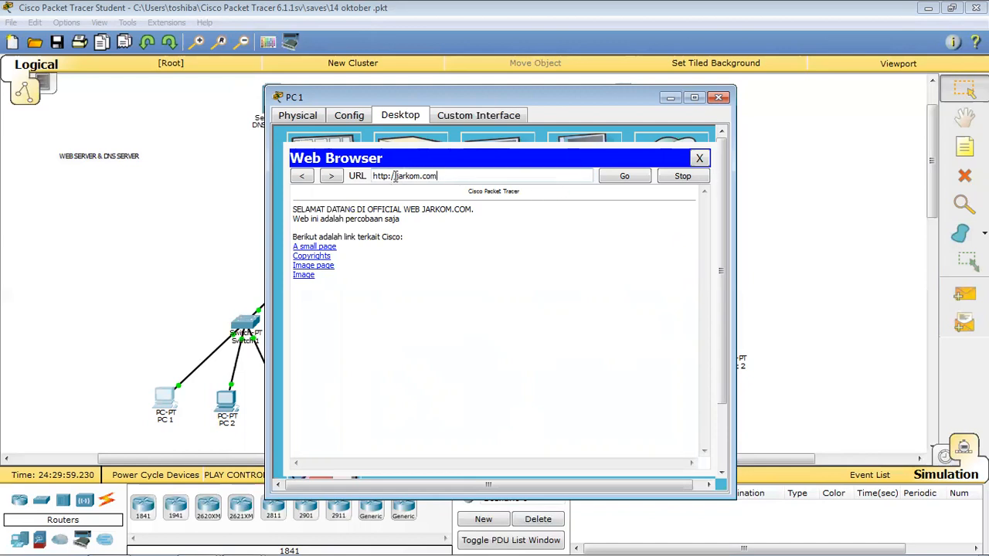
{"action": "left_click_drag", "start_coordinate": [472, 176], "coordinate": [227, 177]}
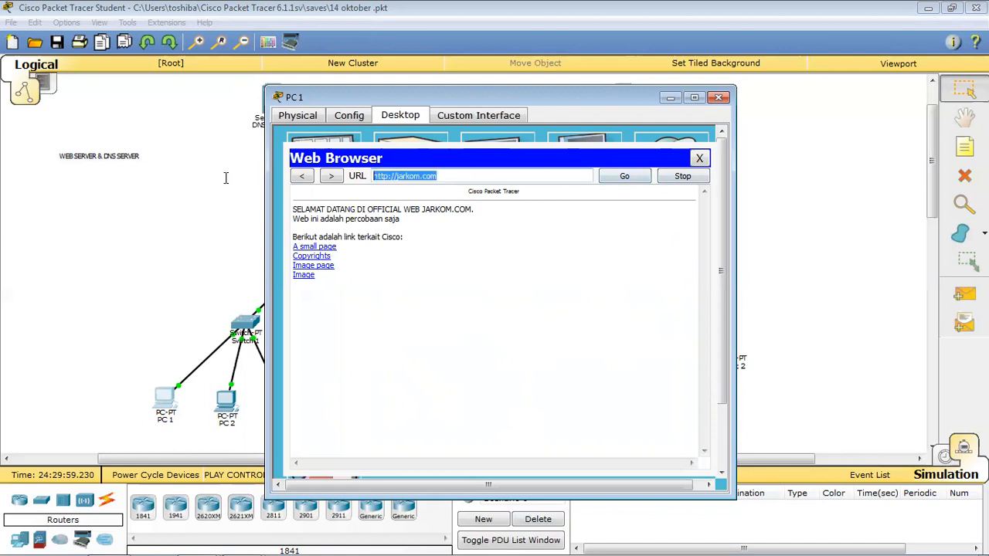
{"action": "type", "text": "www."}
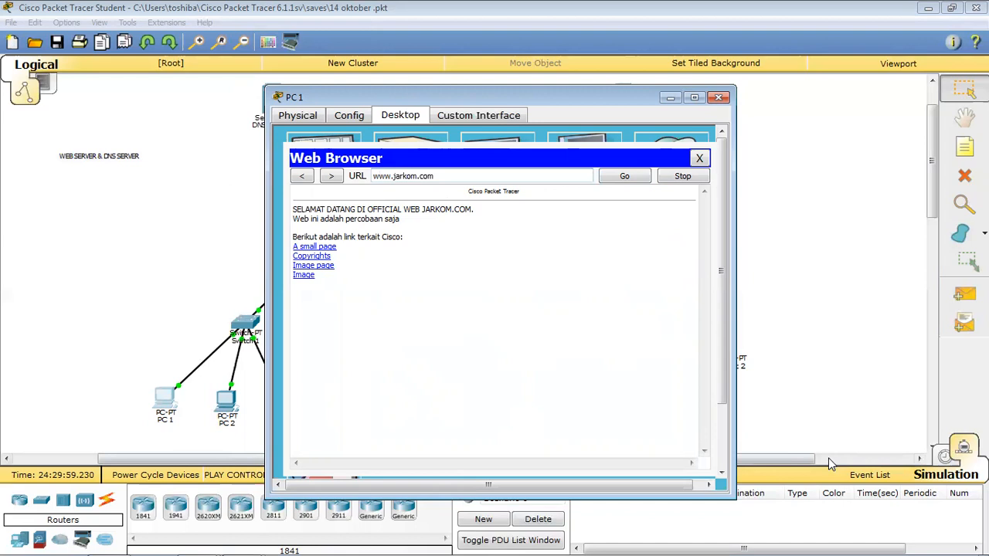
{"action": "left_click", "coordinate": [635, 176]}
{"action": "left_click", "coordinate": [699, 158]}
{"action": "left_click", "coordinate": [687, 163]}
{"action": "left_click", "coordinate": [396, 175]}
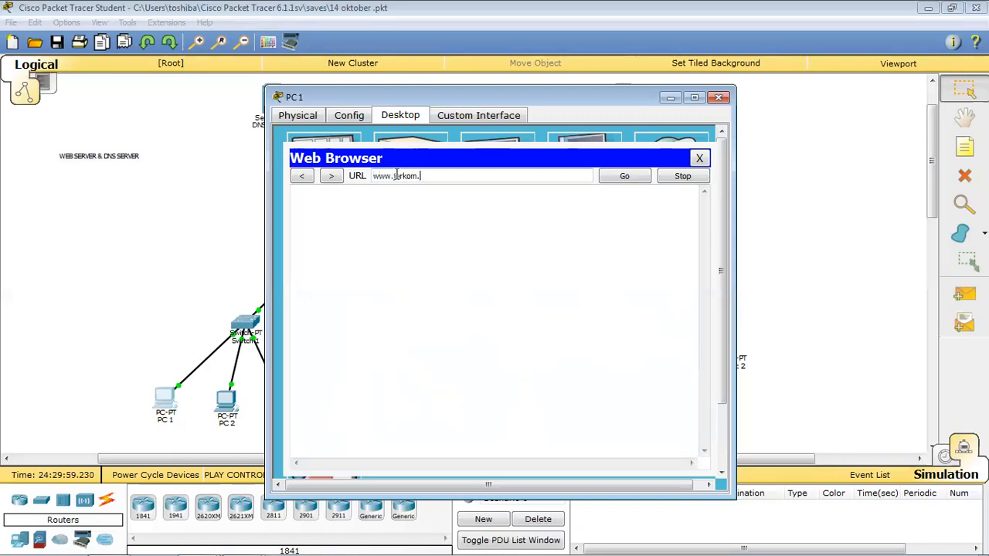
{"action": "type", "text": "www.jarkom.com"}
{"action": "left_click", "coordinate": [633, 176]}
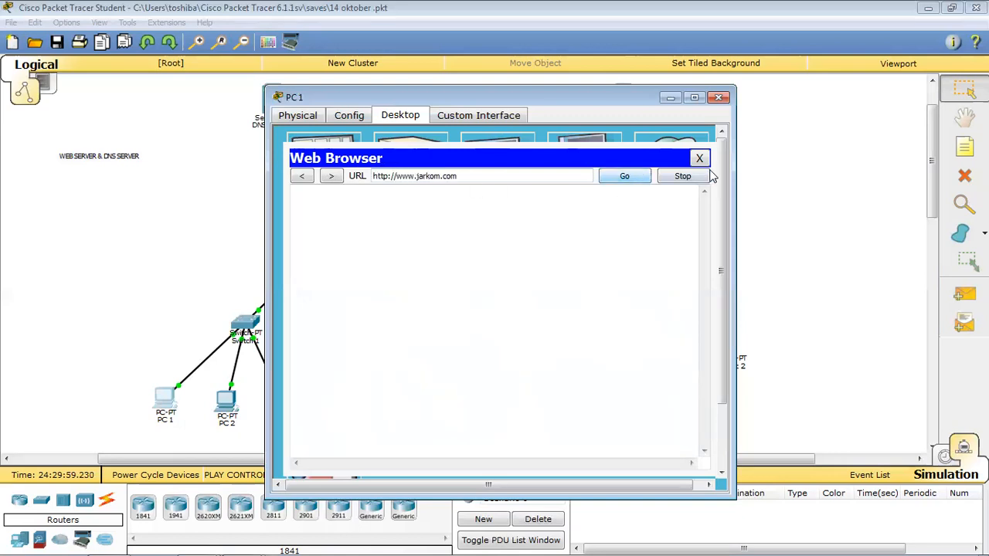
{"action": "left_click", "coordinate": [553, 522]}
{"action": "left_click", "coordinate": [170, 402]}
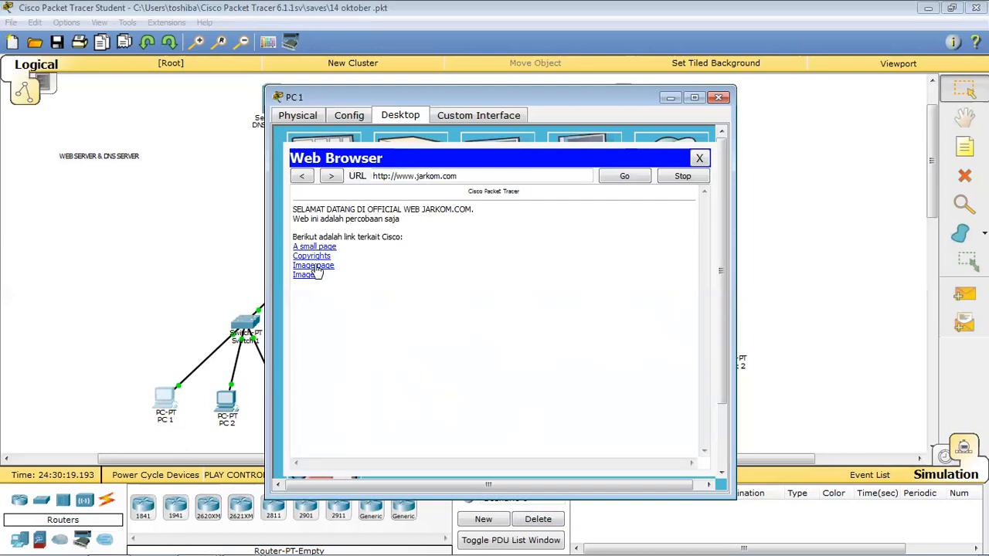
{"action": "left_click", "coordinate": [700, 159]}
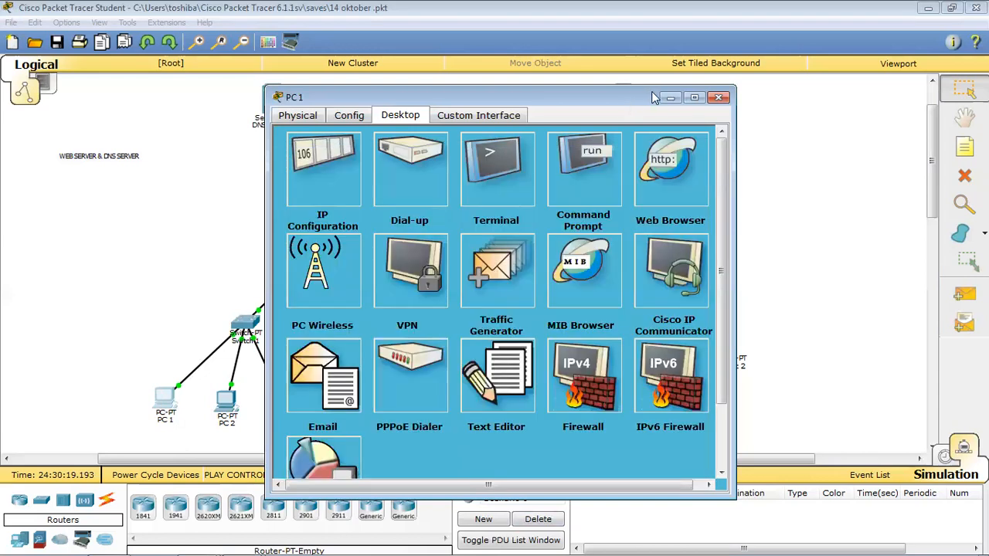
{"action": "left_click", "coordinate": [719, 97]}
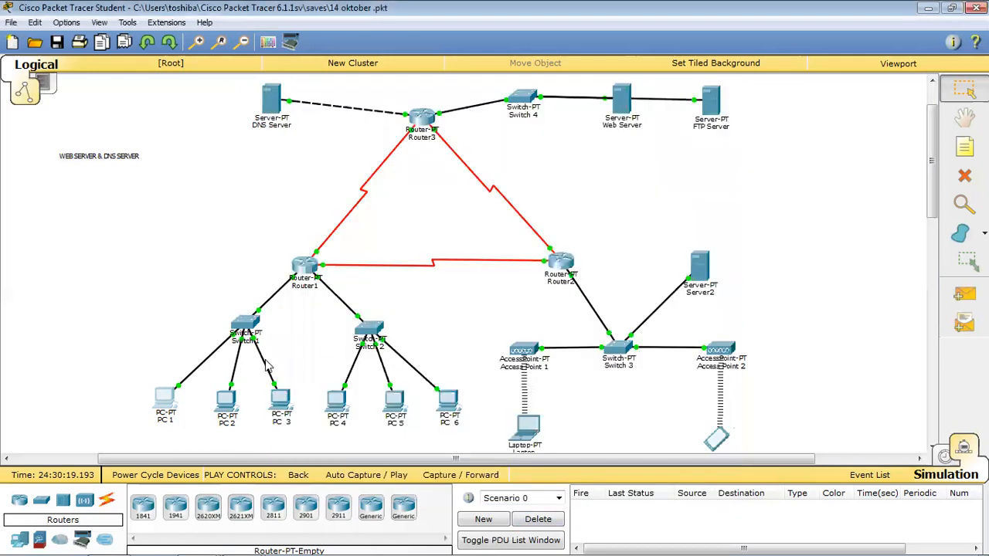
Load jarkom.com in the Laptop's web browser and confirm the JARKOM.COM welcome page appears.
{"action": "left_click", "coordinate": [529, 426]}
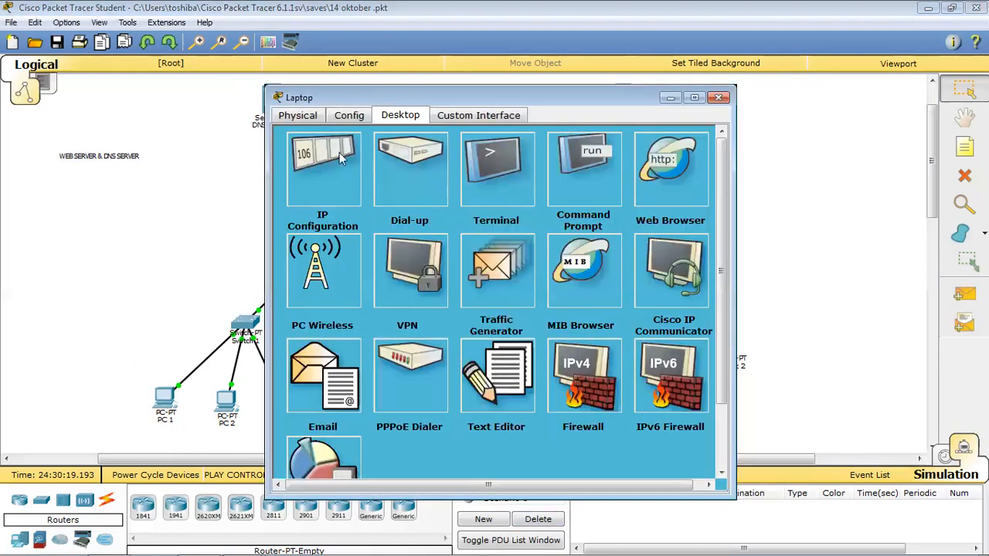
{"action": "left_click", "coordinate": [661, 166]}
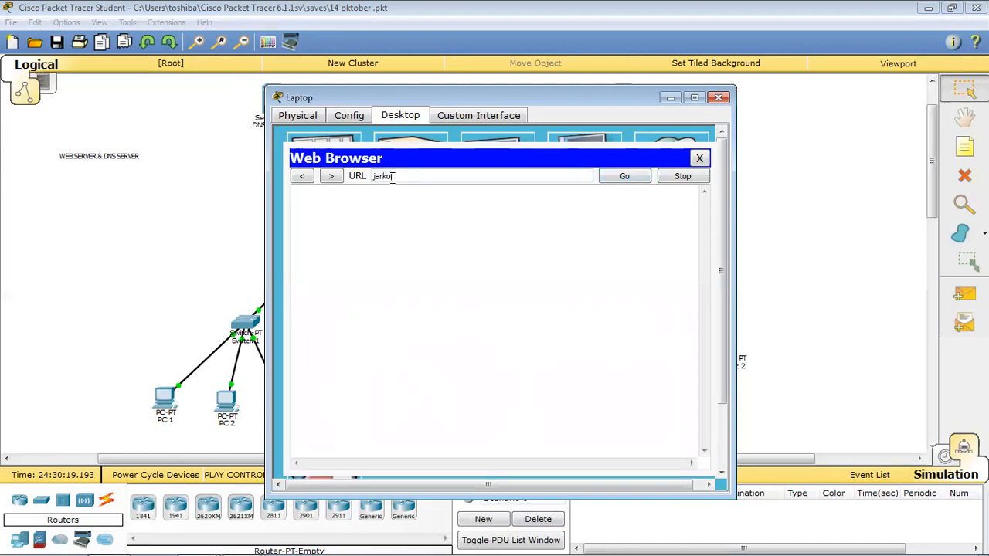
{"action": "left_click", "coordinate": [616, 177]}
{"action": "left_click", "coordinate": [518, 522]}
{"action": "left_click", "coordinate": [522, 435]}
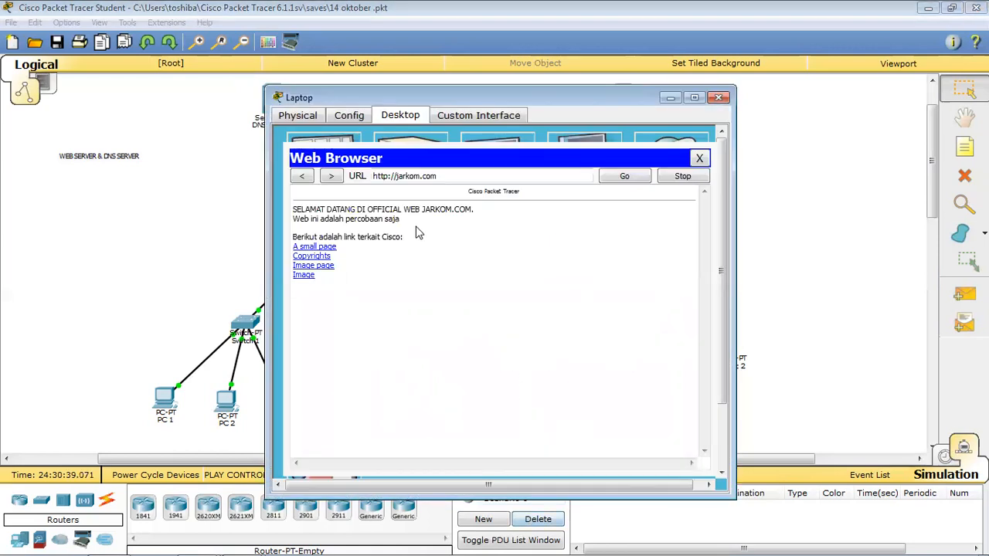
{"action": "left_click", "coordinate": [698, 158]}
{"action": "left_click", "coordinate": [662, 162]}
{"action": "left_click", "coordinate": [422, 175]}
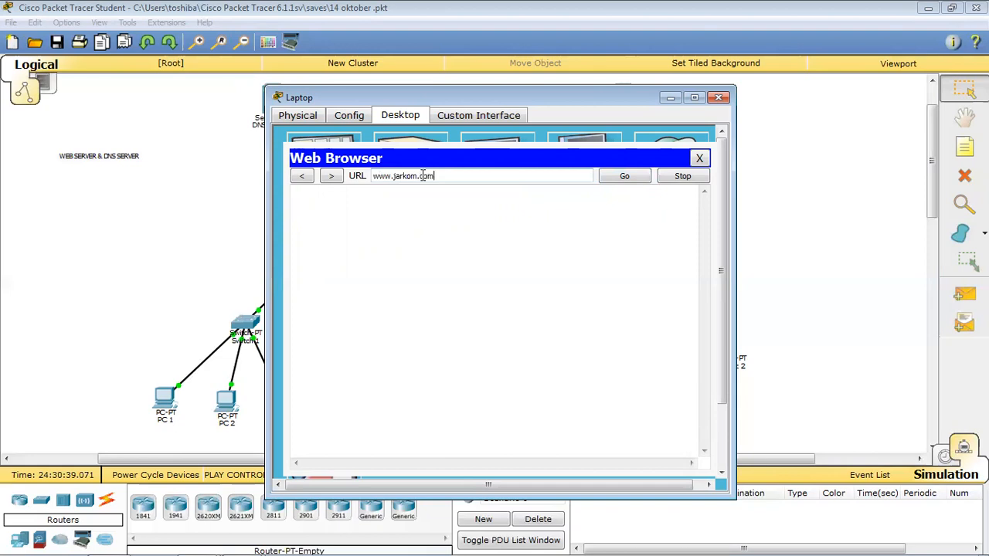
{"action": "left_click", "coordinate": [642, 176]}
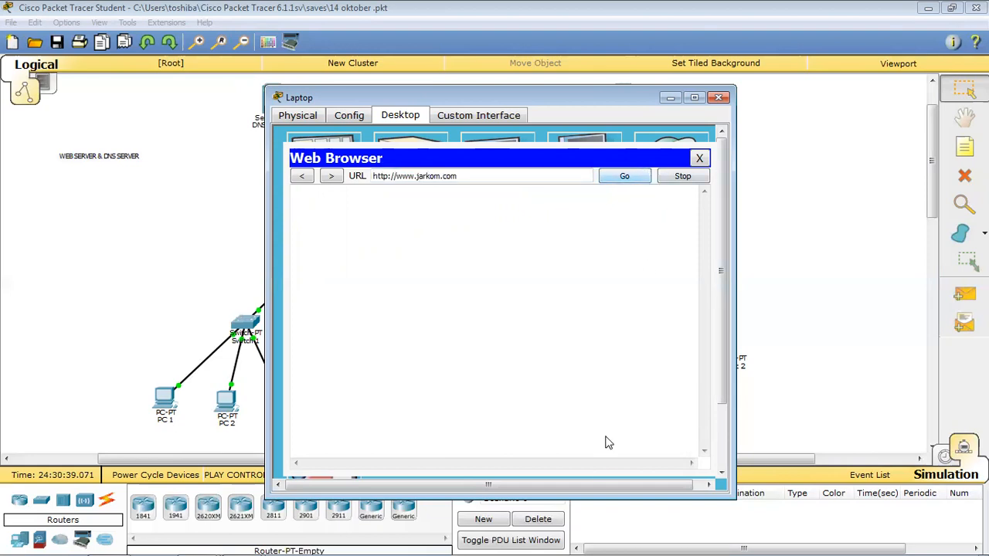
{"action": "left_click", "coordinate": [545, 522]}
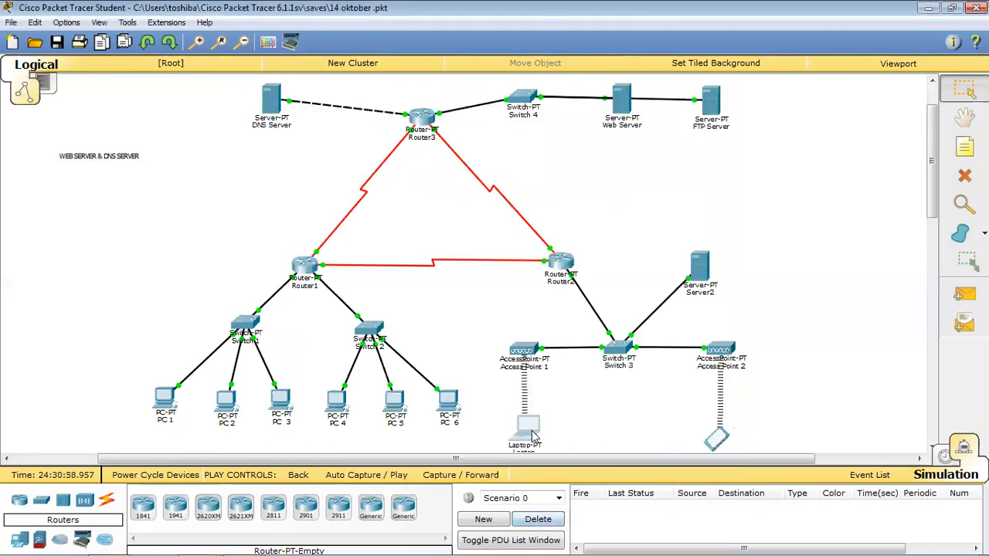
{"action": "left_click", "coordinate": [531, 437]}
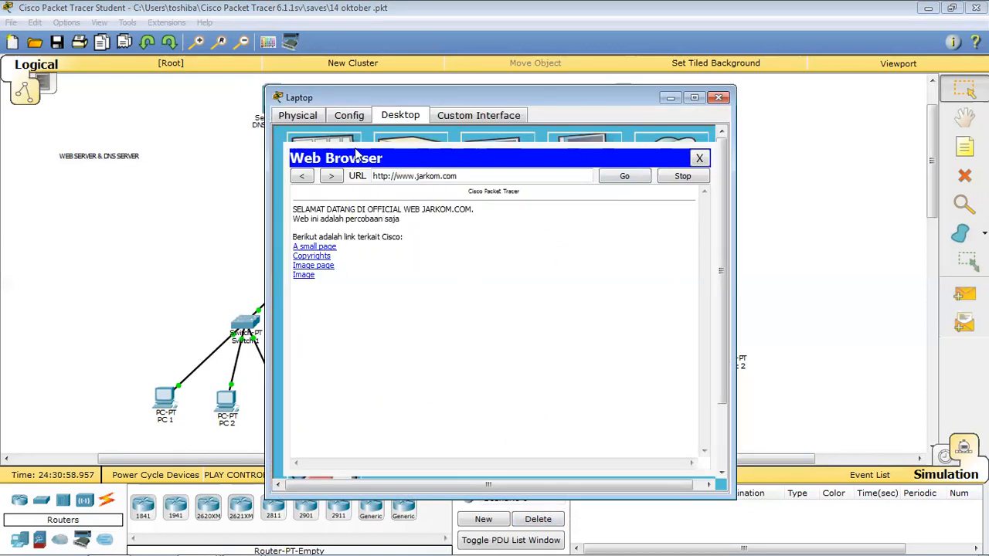
{"action": "left_click", "coordinate": [699, 158]}
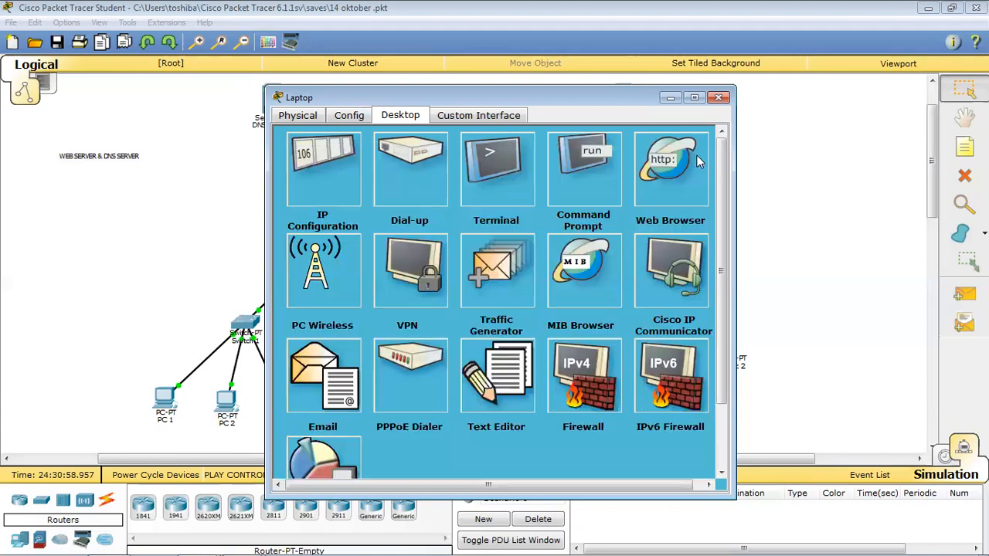
{"action": "left_click", "coordinate": [719, 98]}
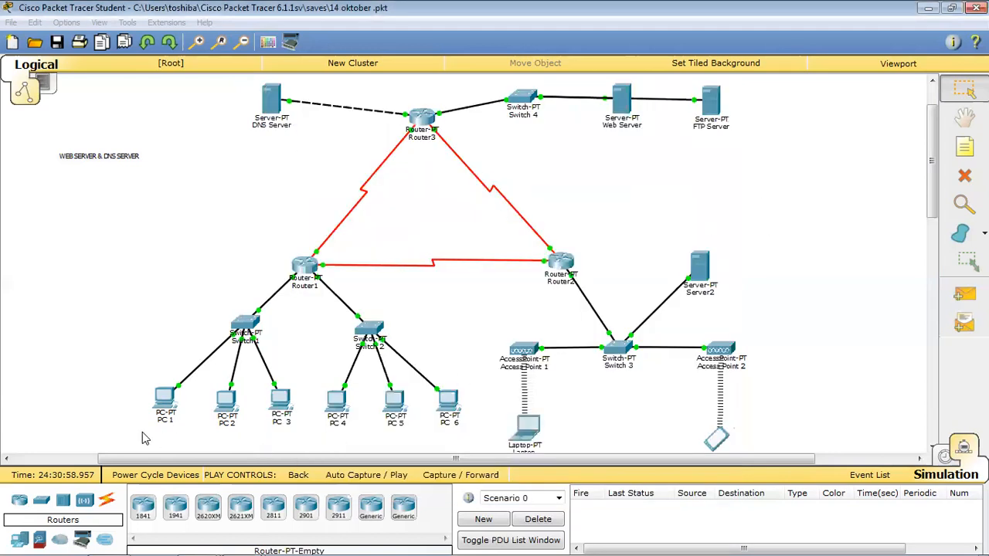
In PC 1's Command Prompt, review the nslookup jarkom.com, FTP login and 4/4 ping to 43.43.43.1.
{"action": "left_click", "coordinate": [168, 407]}
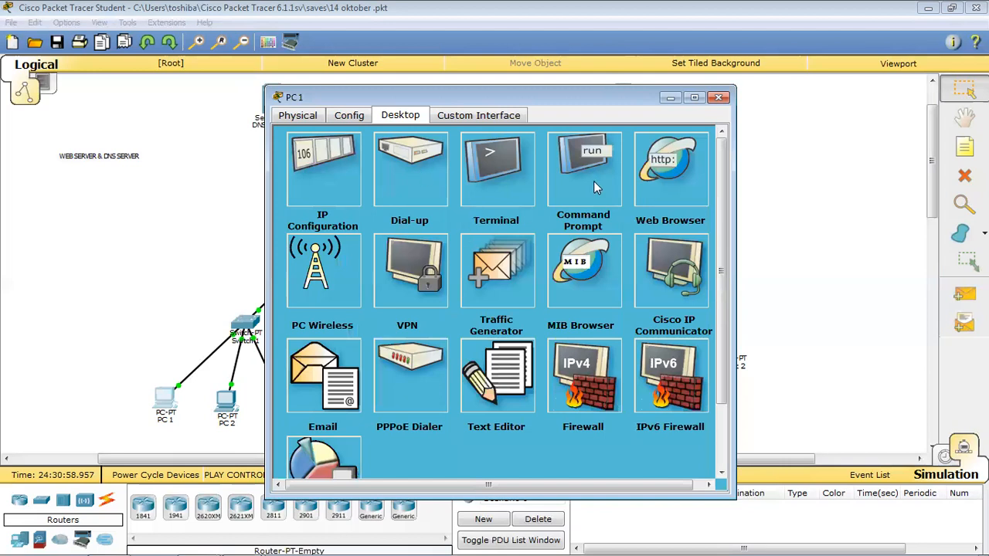
{"action": "left_click", "coordinate": [593, 185]}
{"action": "scroll", "coordinate": [453, 358], "scroll_direction": "up", "scroll_amount": 7}
{"action": "scroll", "coordinate": [453, 358], "scroll_direction": "down", "scroll_amount": 1}
{"action": "scroll", "coordinate": [453, 357], "scroll_direction": "down", "scroll_amount": 5}
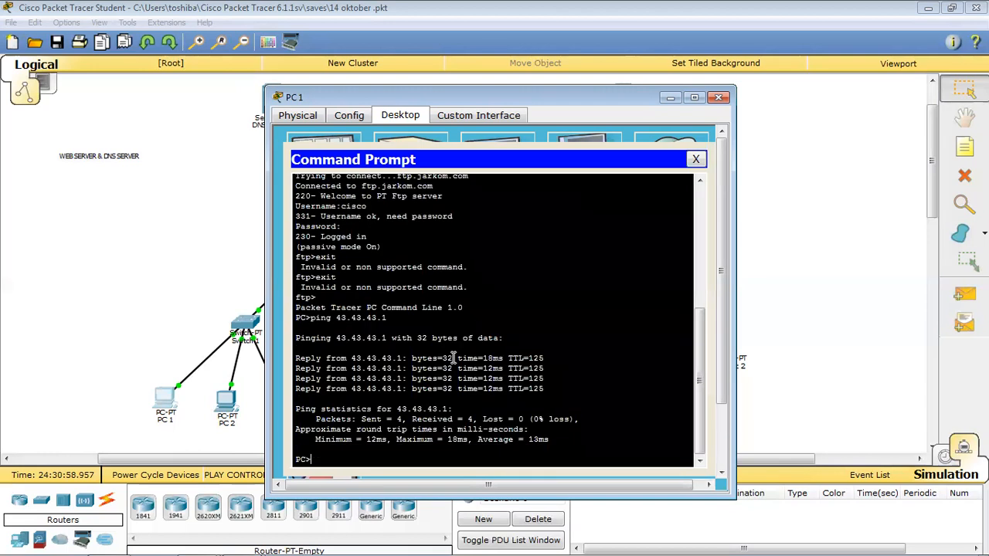
{"action": "scroll", "coordinate": [453, 358], "scroll_direction": "up", "scroll_amount": 5}
{"action": "scroll", "coordinate": [453, 358], "scroll_direction": "up", "scroll_amount": 1}
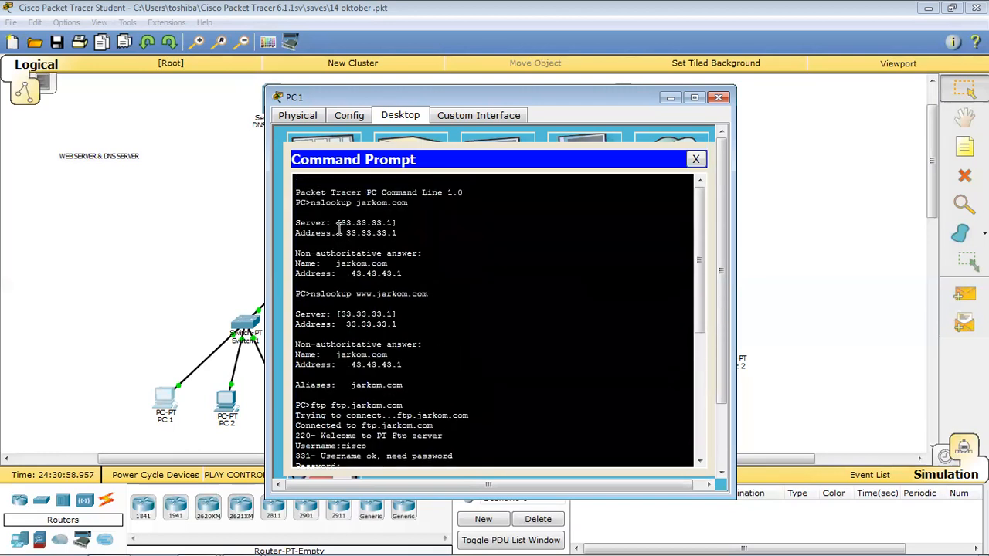
{"action": "left_click_drag", "start_coordinate": [308, 202], "coordinate": [415, 211]}
{"action": "scroll", "coordinate": [391, 215], "scroll_direction": "down", "scroll_amount": 6}
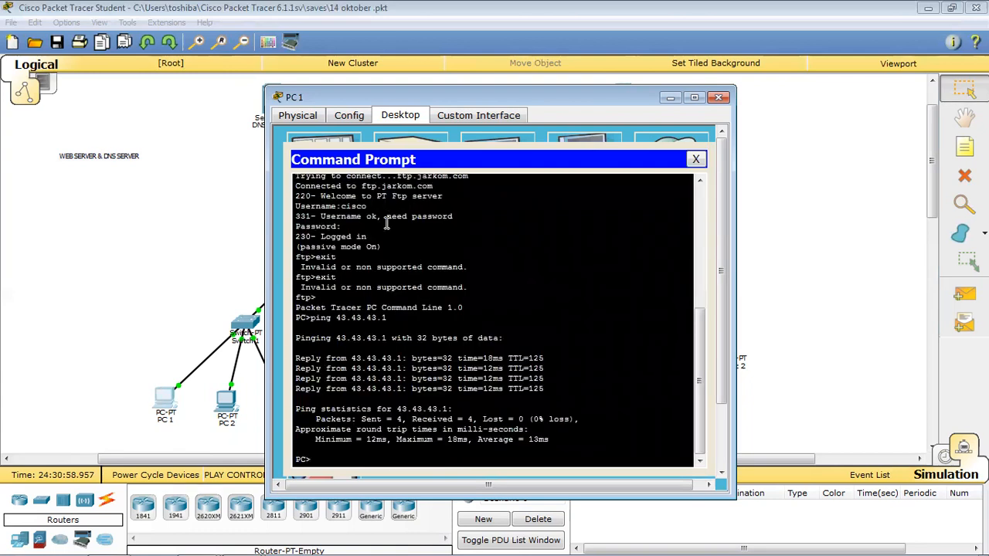
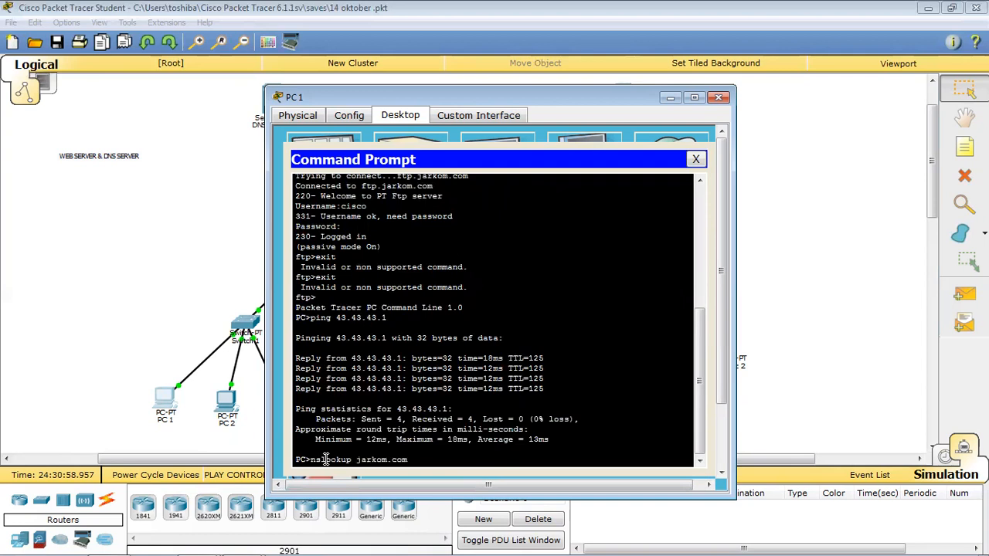
Review PC1's earlier nslookup jarkom.com output, highlighting the DNS server and resolved name.
{"action": "left_click", "coordinate": [538, 523]}
{"action": "left_click", "coordinate": [165, 400]}
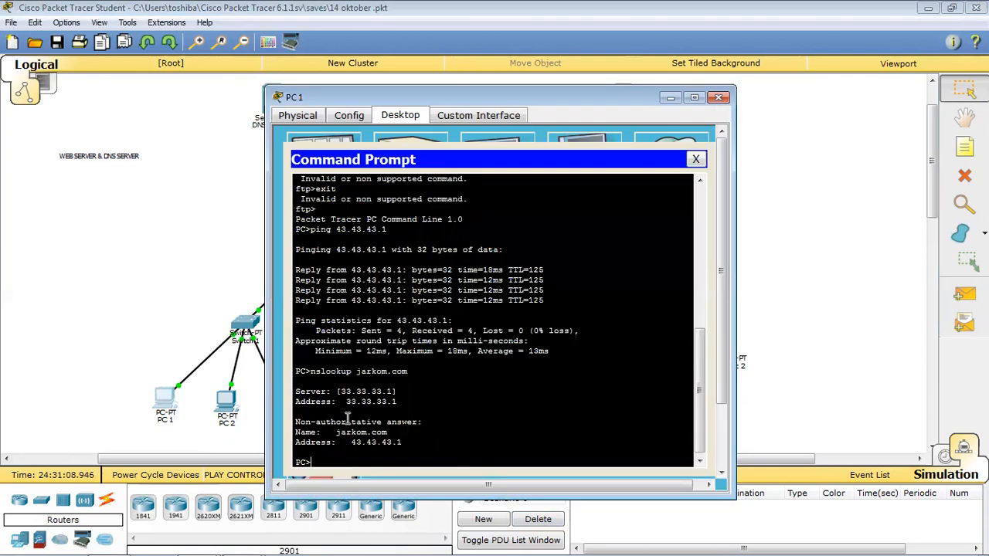
{"action": "left_click_drag", "start_coordinate": [311, 372], "coordinate": [448, 373]}
{"action": "left_click", "coordinate": [392, 407]}
{"action": "left_click_drag", "start_coordinate": [298, 392], "coordinate": [393, 390]}
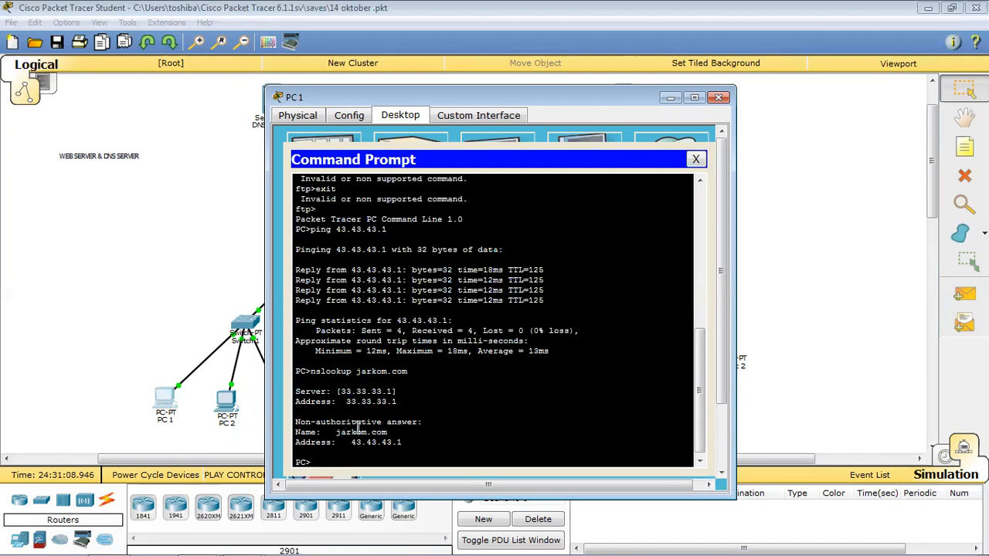
{"action": "left_click_drag", "start_coordinate": [345, 433], "coordinate": [436, 447]}
{"action": "left_click", "coordinate": [366, 461]}
{"action": "key", "text": "Up"}
{"action": "key", "text": "Up"}
{"action": "key", "text": "Down"}
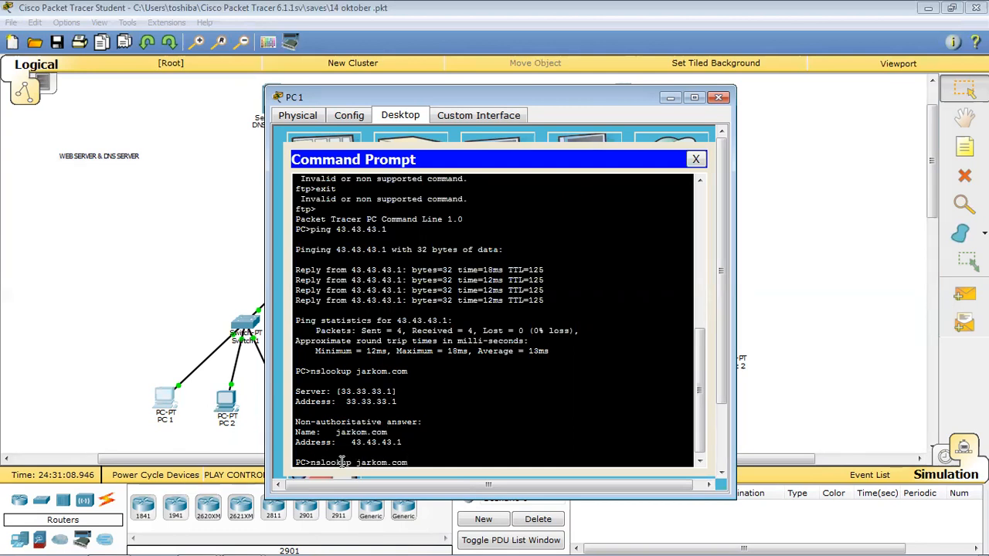
{"action": "type", "text": "www."}
{"action": "key", "text": "Return"}
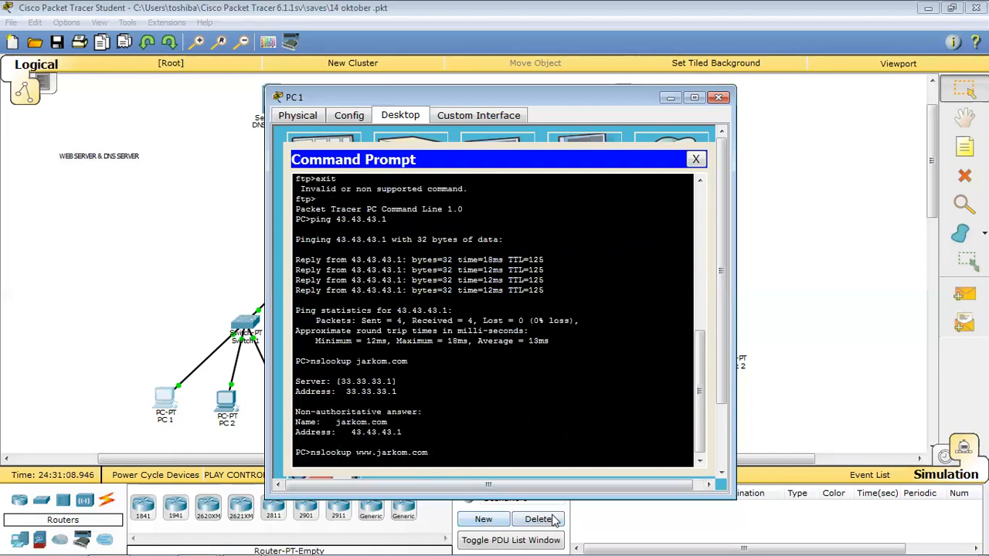
{"action": "left_click", "coordinate": [551, 515]}
{"action": "left_click", "coordinate": [158, 406]}
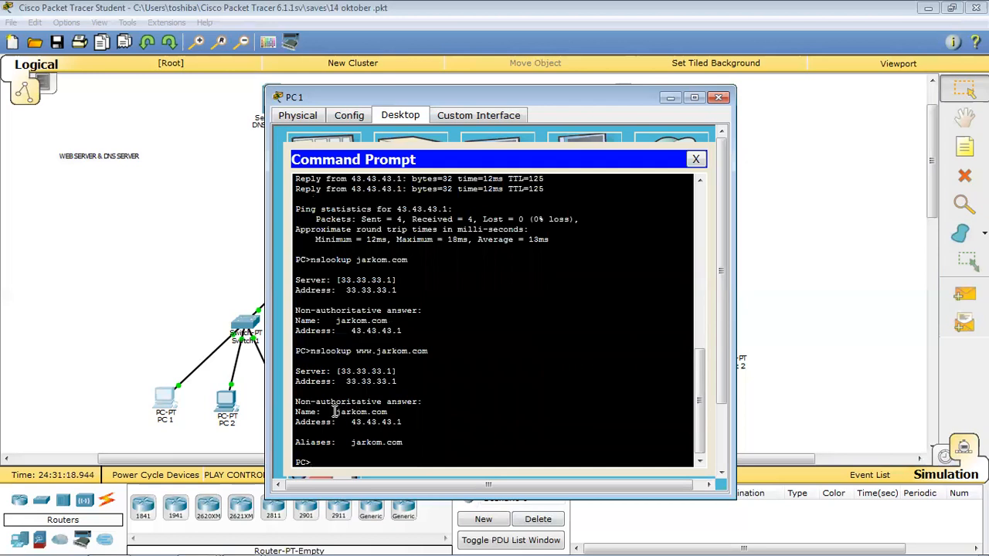
{"action": "left_click_drag", "start_coordinate": [335, 411], "coordinate": [429, 423]}
{"action": "left_click", "coordinate": [428, 423]}
{"action": "left_click_drag", "start_coordinate": [310, 441], "coordinate": [426, 441]}
{"action": "left_click", "coordinate": [426, 442]}
{"action": "left_click_drag", "start_coordinate": [356, 351], "coordinate": [437, 357]}
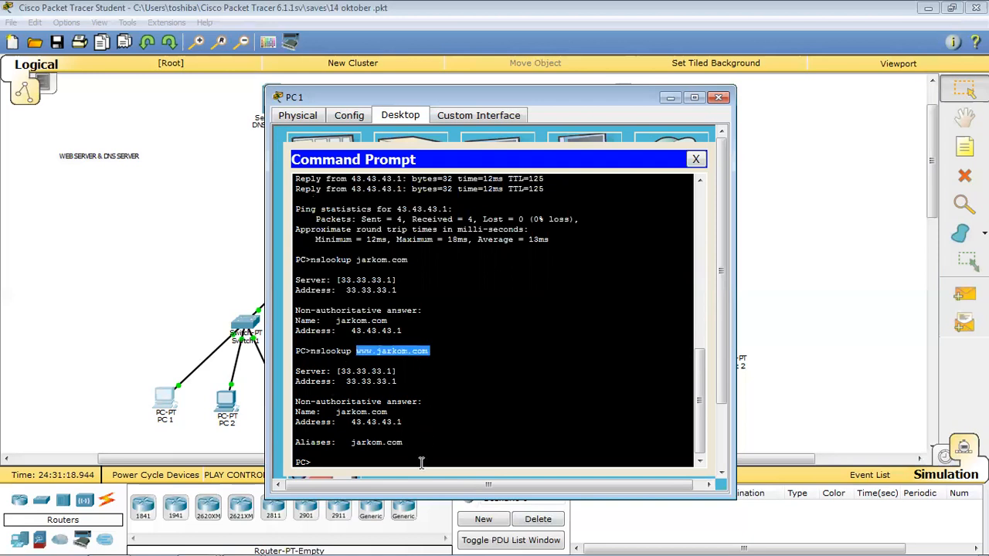
{"action": "left_click", "coordinate": [404, 440]}
{"action": "left_click_drag", "start_coordinate": [353, 442], "coordinate": [400, 442]}
{"action": "left_click", "coordinate": [452, 445]}
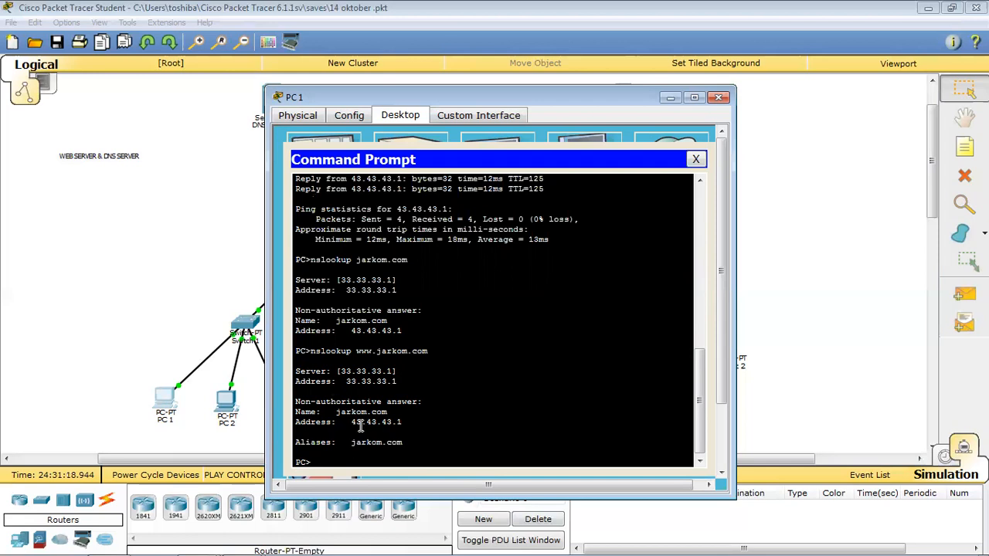
{"action": "left_click", "coordinate": [409, 422]}
{"action": "left_click", "coordinate": [696, 160]}
Close PC1's window and use the Laptop's Command Prompt to look up jarkom.com.
{"action": "left_click", "coordinate": [719, 97]}
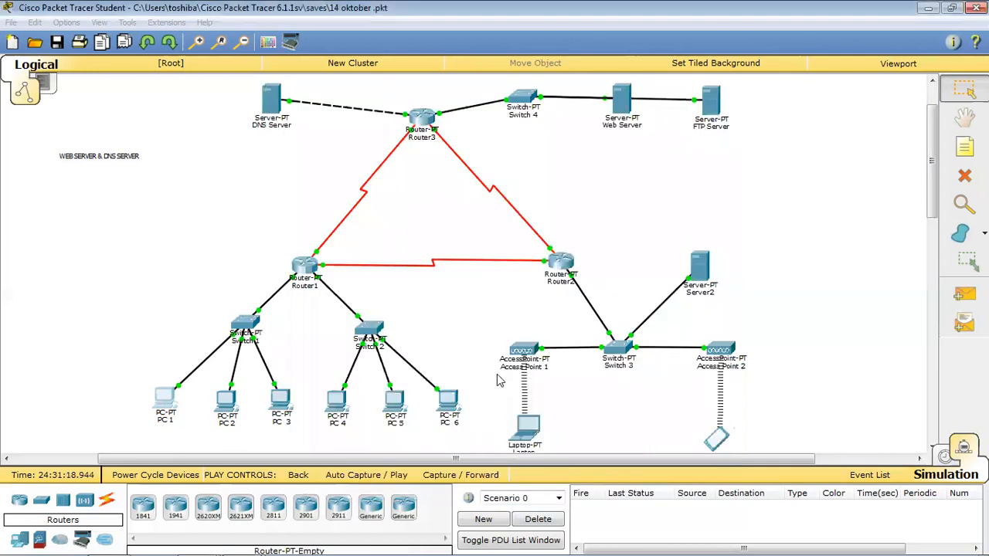
{"action": "left_click", "coordinate": [511, 437]}
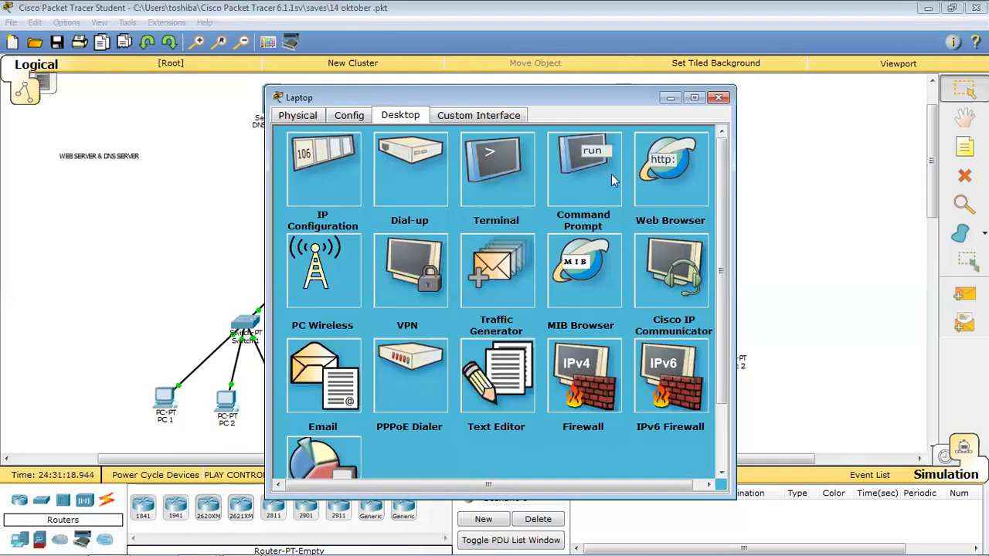
{"action": "left_click", "coordinate": [597, 180]}
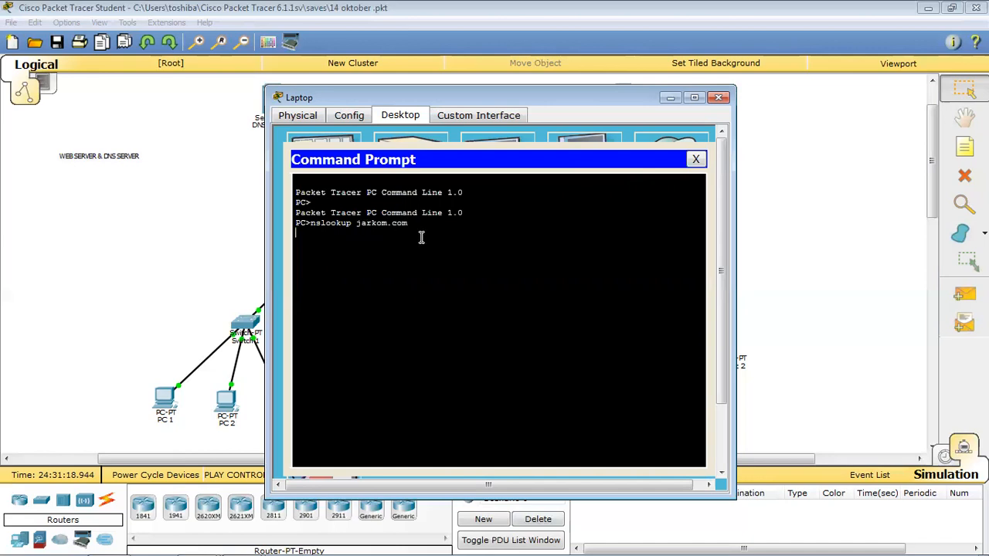
{"action": "left_click", "coordinate": [547, 522]}
{"action": "left_click", "coordinate": [524, 434]}
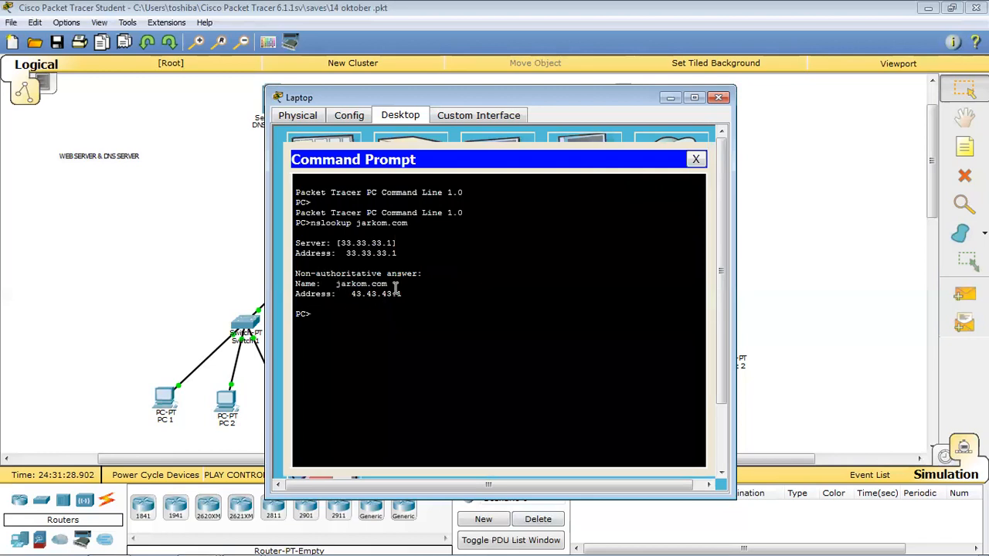
{"action": "left_click", "coordinate": [396, 288]}
{"action": "key", "text": "Up"}
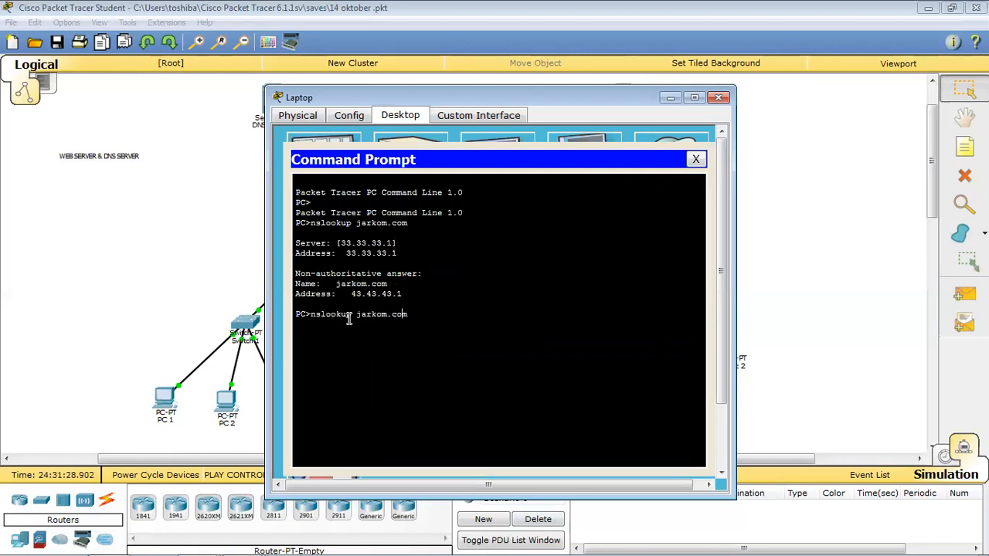
{"action": "type", "text": "2"}
{"action": "key", "text": "BackSpace"}
{"action": "type", "text": "www."}
{"action": "key", "text": "Return"}
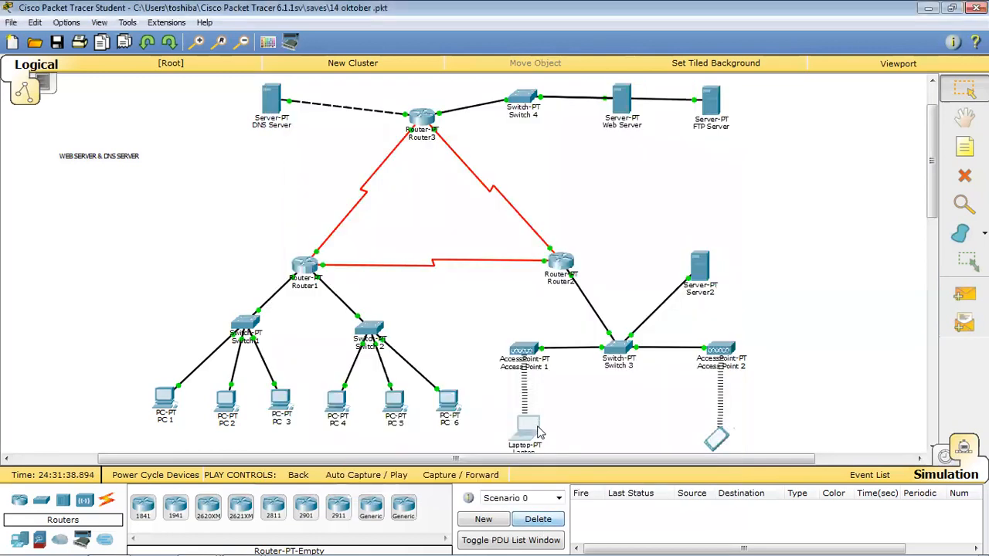
Check the Laptop's lookup result, then close it and open PC1's Command Prompt.
{"action": "left_click_drag", "start_coordinate": [338, 382], "coordinate": [398, 408]}
{"action": "left_click", "coordinate": [450, 417]}
{"action": "left_click", "coordinate": [718, 97]}
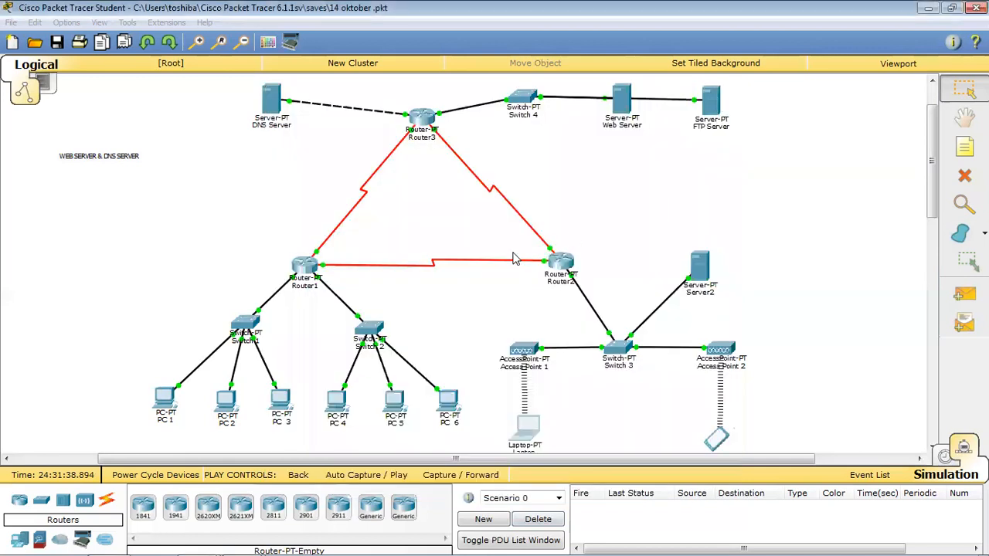
{"action": "left_click", "coordinate": [166, 397]}
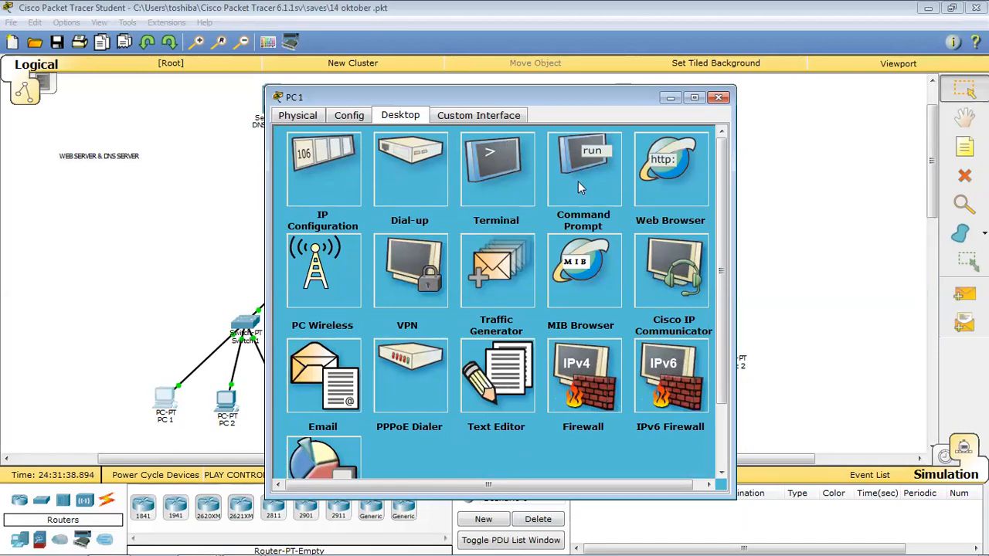
{"action": "left_click", "coordinate": [566, 186]}
Reuse the earlier ftp command on PC1 to connect to ftp.jarkom.com.
{"action": "scroll", "coordinate": [430, 279], "scroll_direction": "up", "scroll_amount": 10}
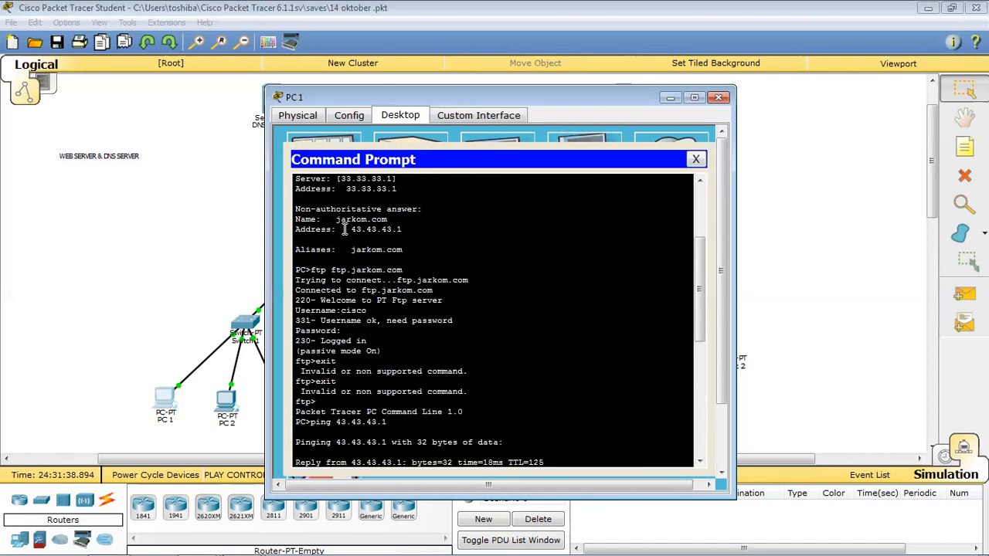
{"action": "double_click", "coordinate": [320, 270]}
{"action": "left_click_drag", "start_coordinate": [311, 269], "coordinate": [403, 271]}
{"action": "scroll", "coordinate": [413, 279], "scroll_direction": "down", "scroll_amount": 3}
{"action": "scroll", "coordinate": [414, 280], "scroll_direction": "down", "scroll_amount": 7}
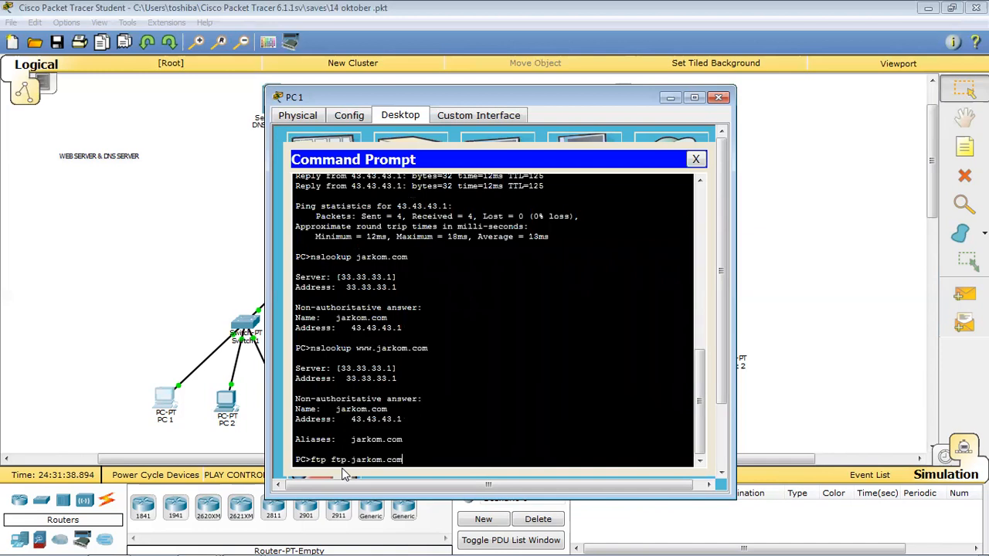
{"action": "key", "text": "Return"}
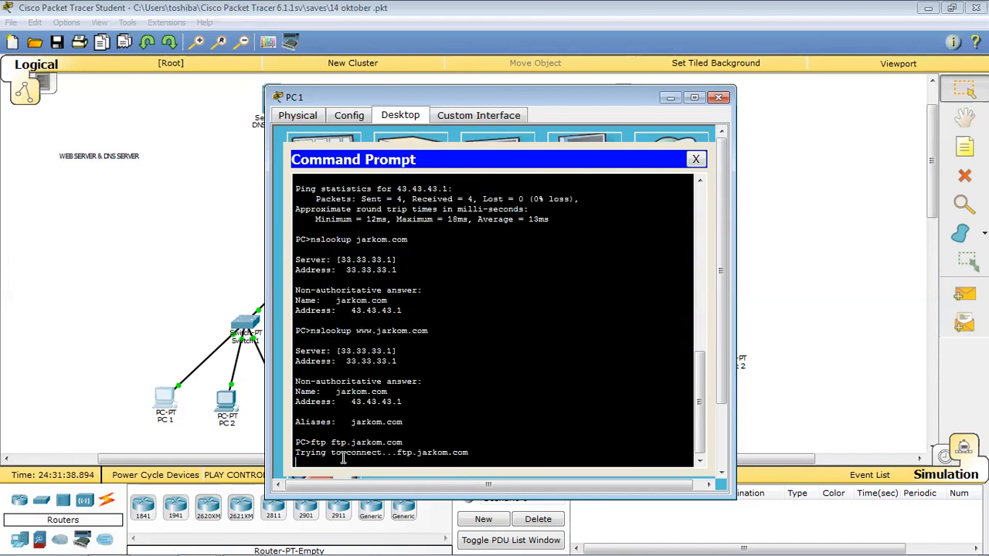
Enter the FTP username and password to log in to ftp.jarkom.com.
{"action": "left_click", "coordinate": [538, 519]}
{"action": "left_click", "coordinate": [165, 401]}
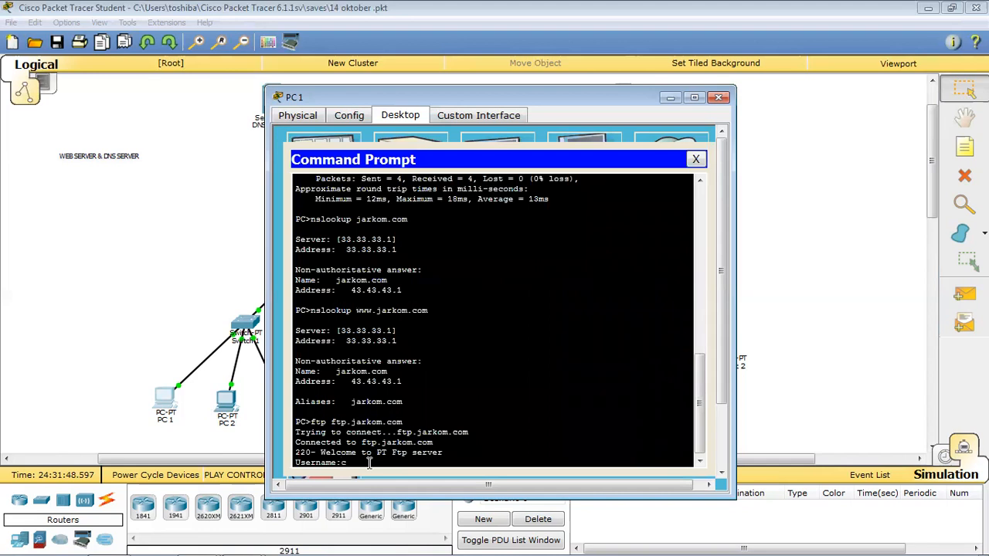
{"action": "type", "text": "cisco"}
{"action": "key", "text": "Return"}
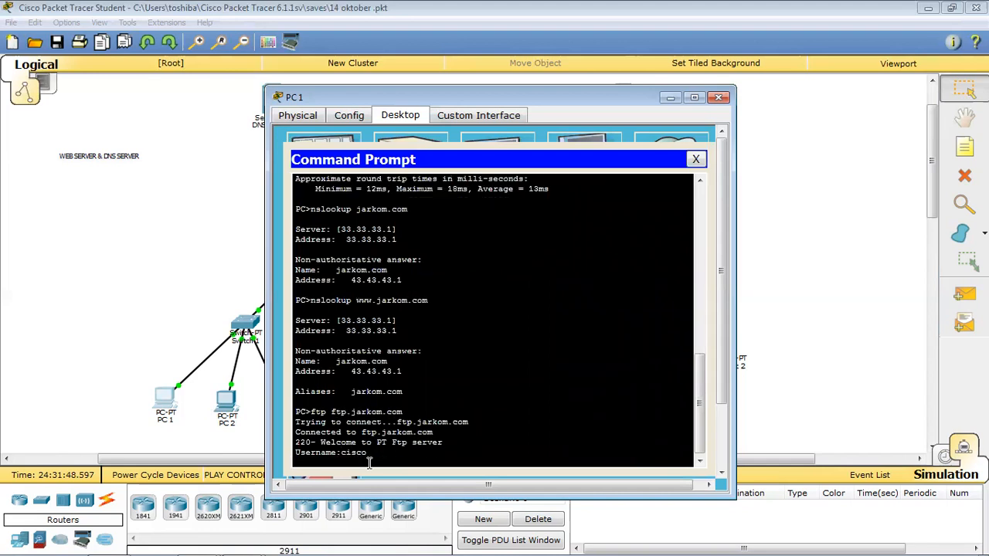
{"action": "left_click", "coordinate": [549, 521]}
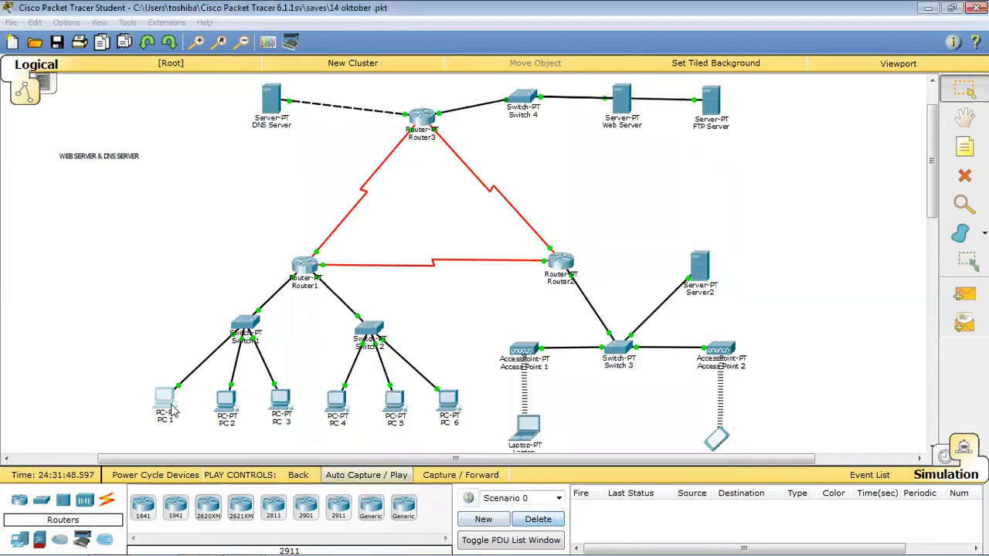
{"action": "left_click", "coordinate": [172, 404]}
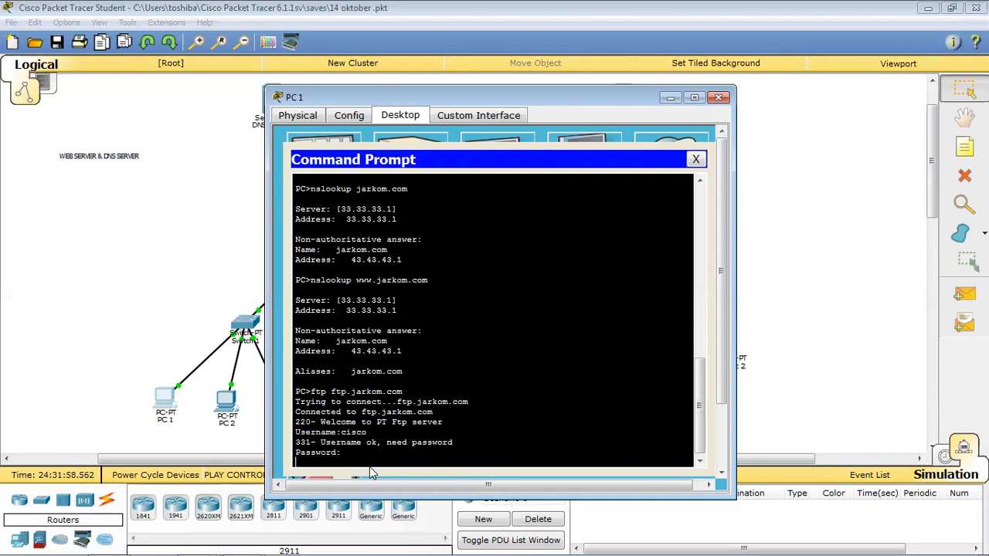
{"action": "left_click", "coordinate": [521, 519]}
{"action": "left_click", "coordinate": [168, 407]}
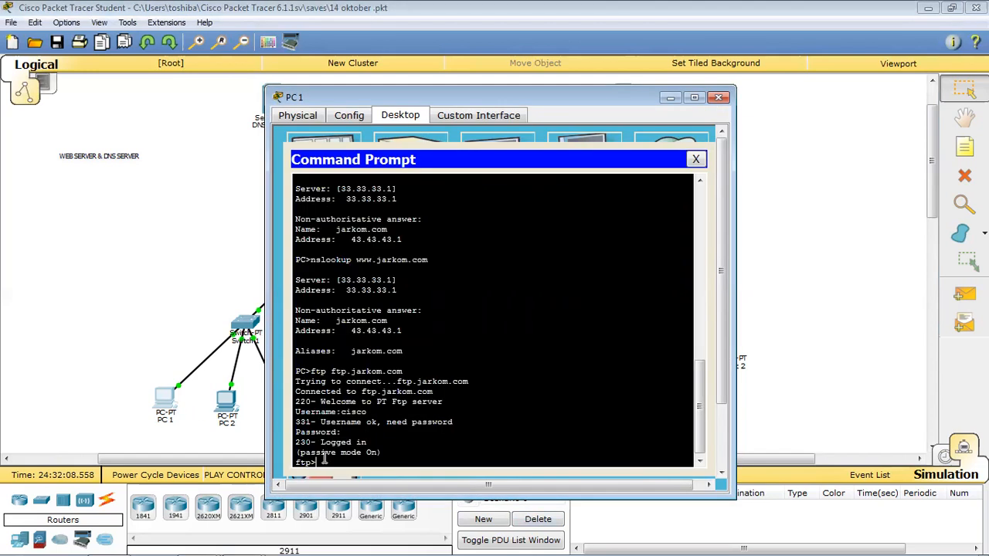
Confirm the Logged in message, then close PC1's prompt and device window.
{"action": "left_click_drag", "start_coordinate": [329, 442], "coordinate": [448, 455]}
{"action": "left_click", "coordinate": [438, 456]}
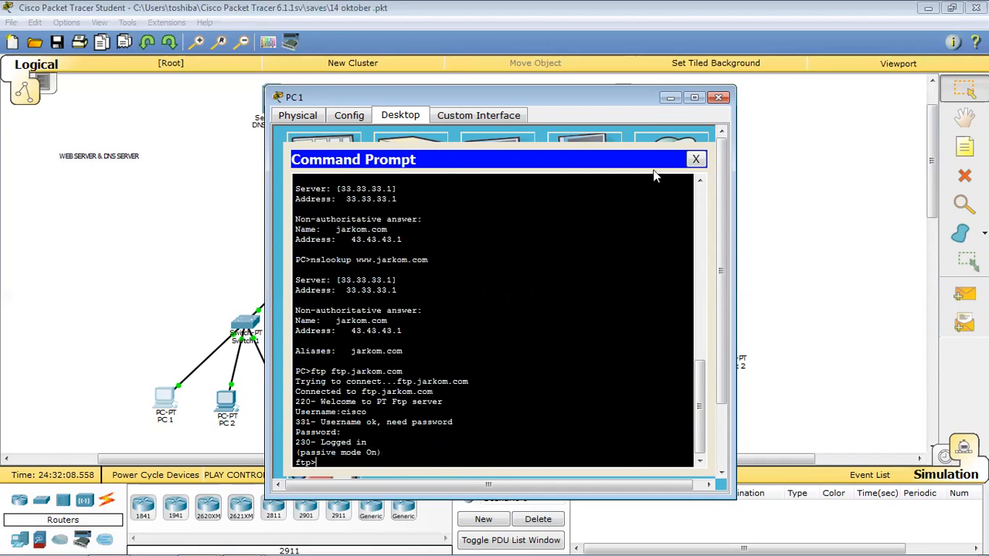
{"action": "left_click", "coordinate": [695, 159]}
{"action": "left_click", "coordinate": [719, 96]}
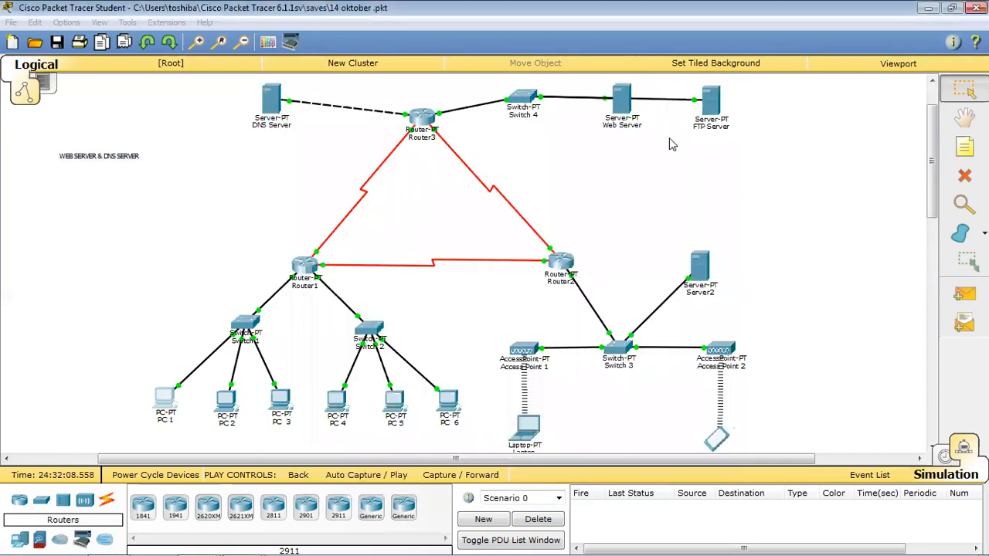
{"action": "double_click", "coordinate": [111, 156]}
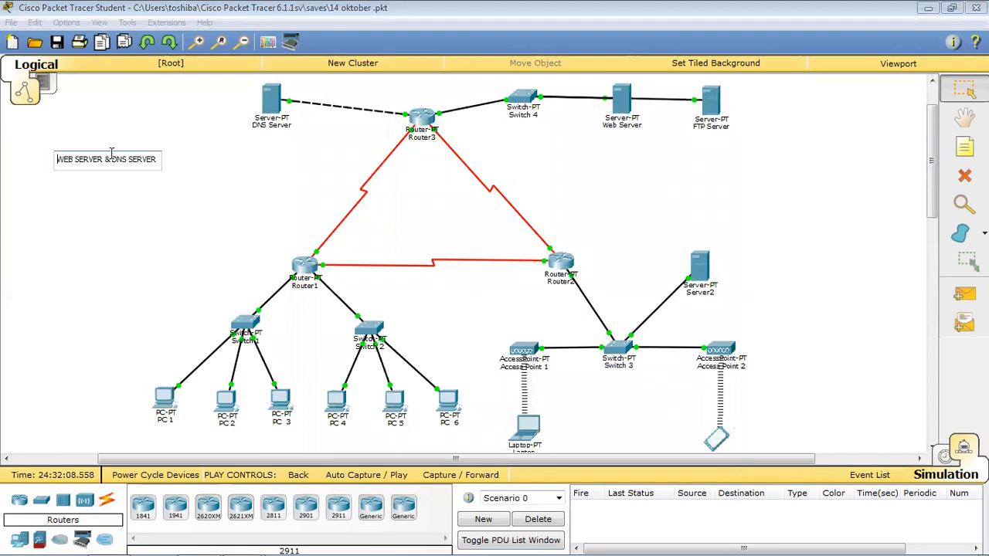
{"action": "left_click", "coordinate": [185, 185]}
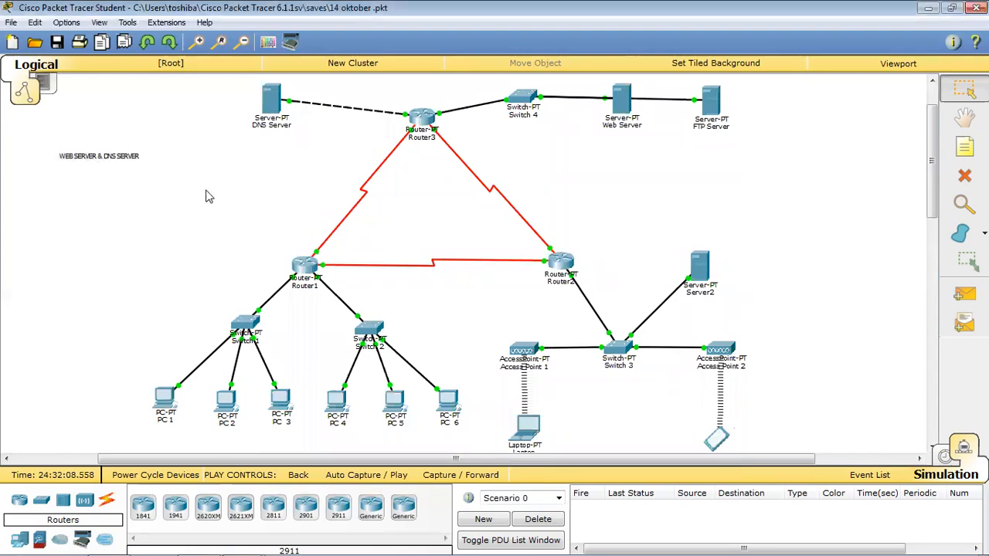
{"action": "double_click", "coordinate": [77, 159]}
{"action": "left_click", "coordinate": [162, 208]}
{"action": "key", "text": "alt+Tab"}
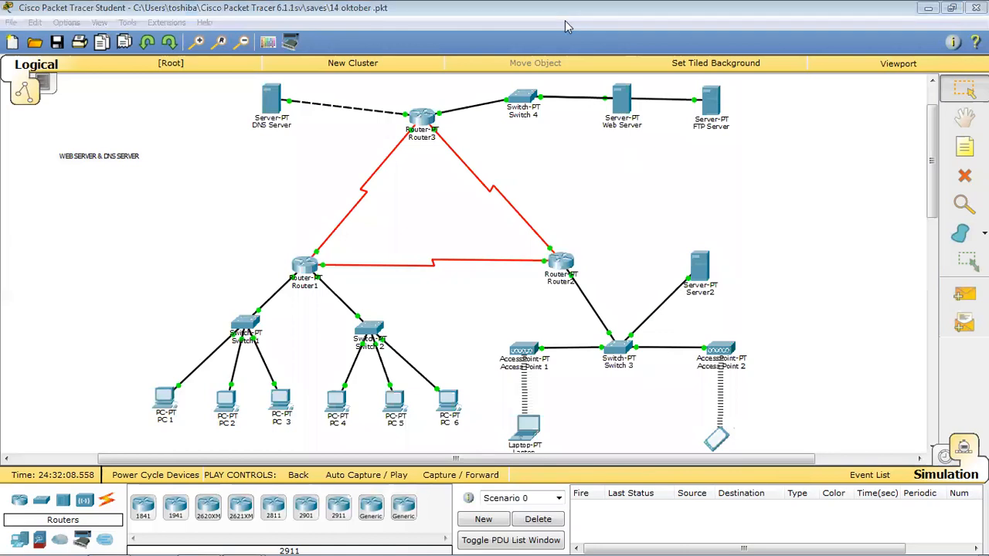